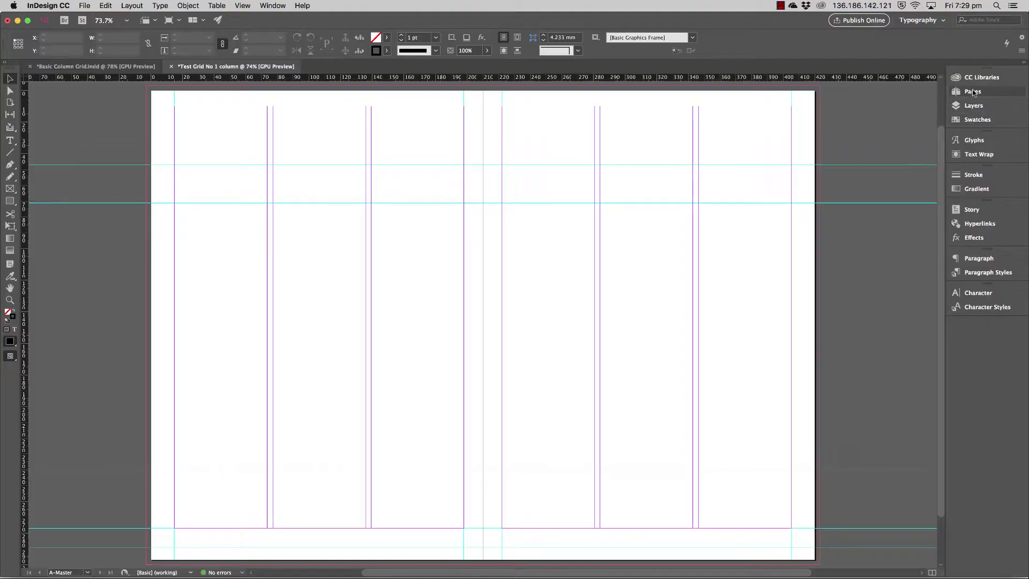
Step: On page 4, draw a text frame in the first column and fill it with placeholder text
left_click(971, 107)
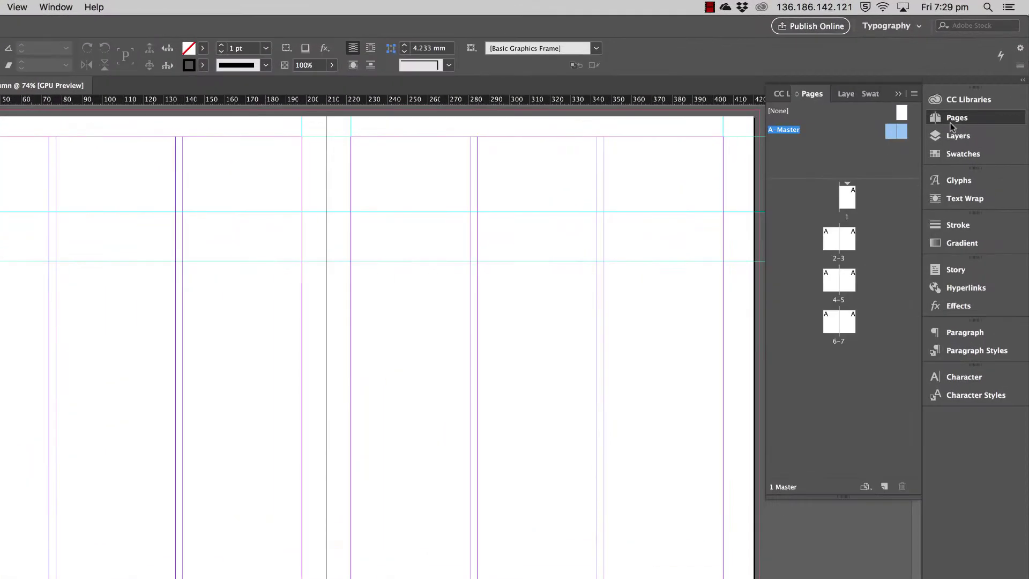
left_click(832, 281, "alt")
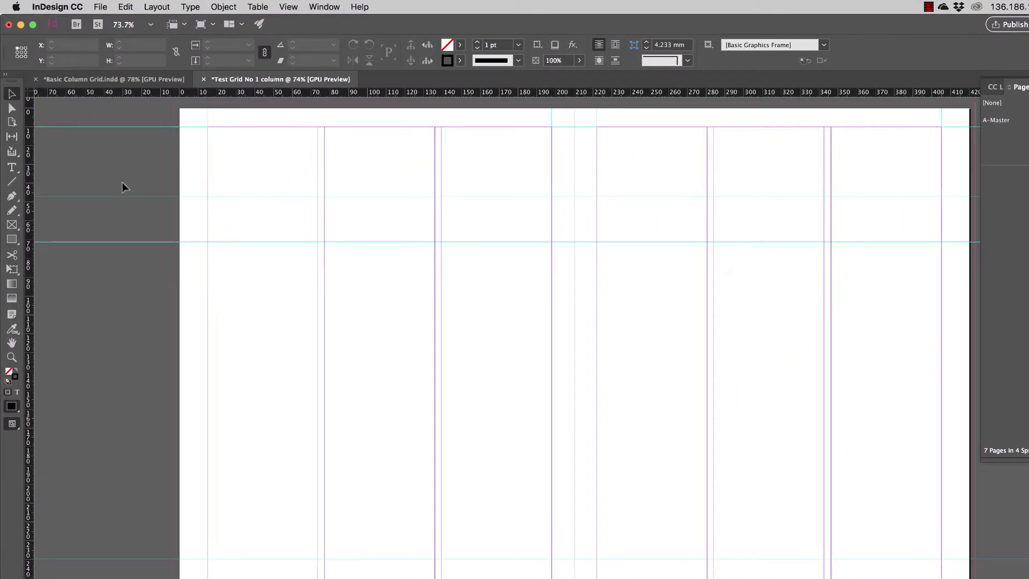
key("t")
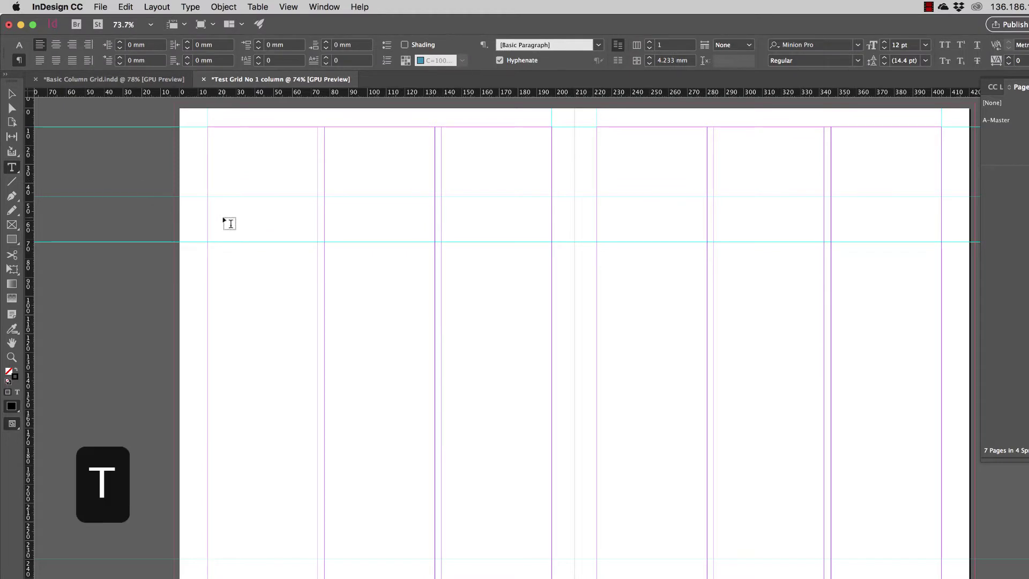
left_click_drag(215, 253, 318, 557)
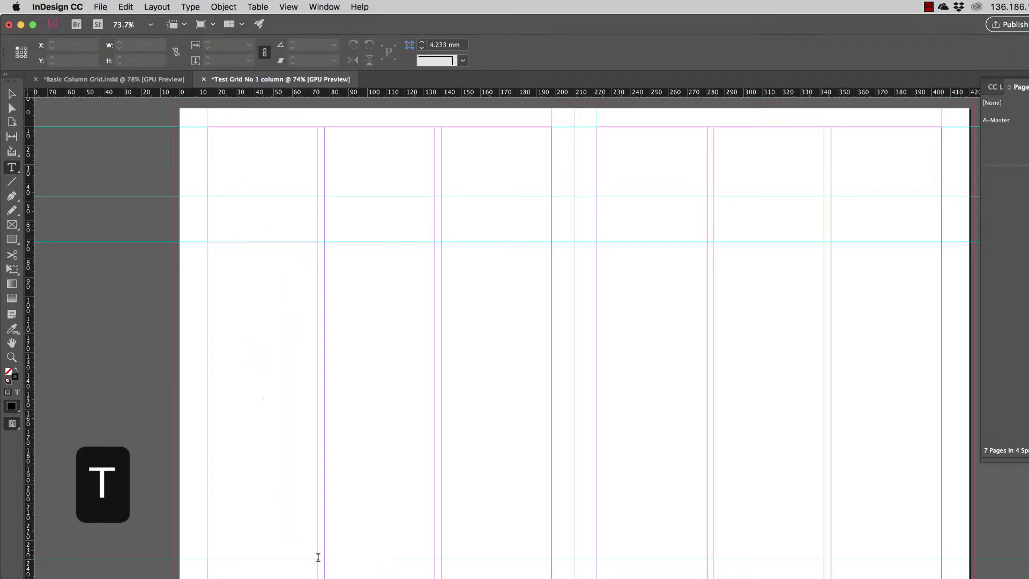
left_click(194, 6)
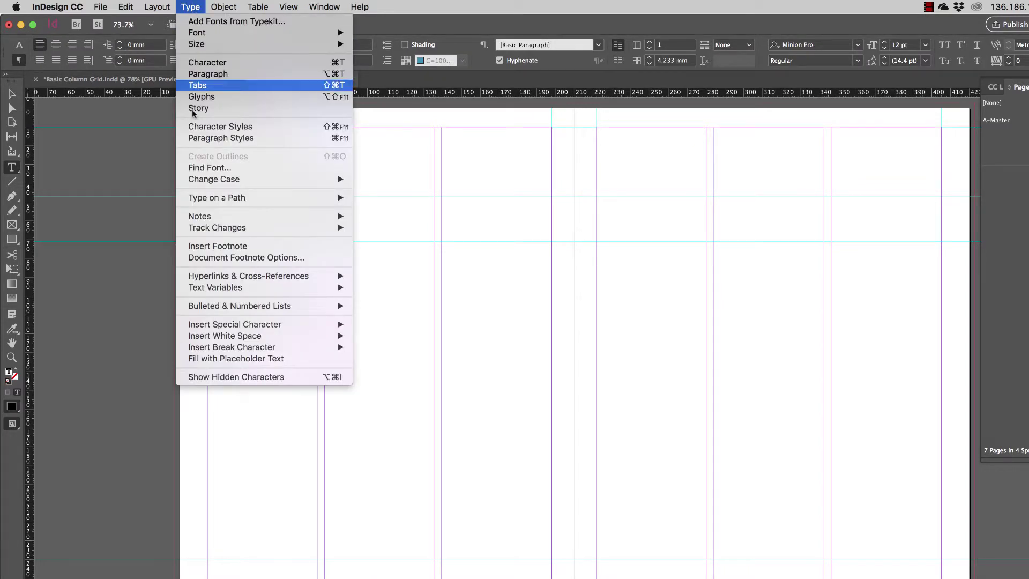
left_click(208, 358)
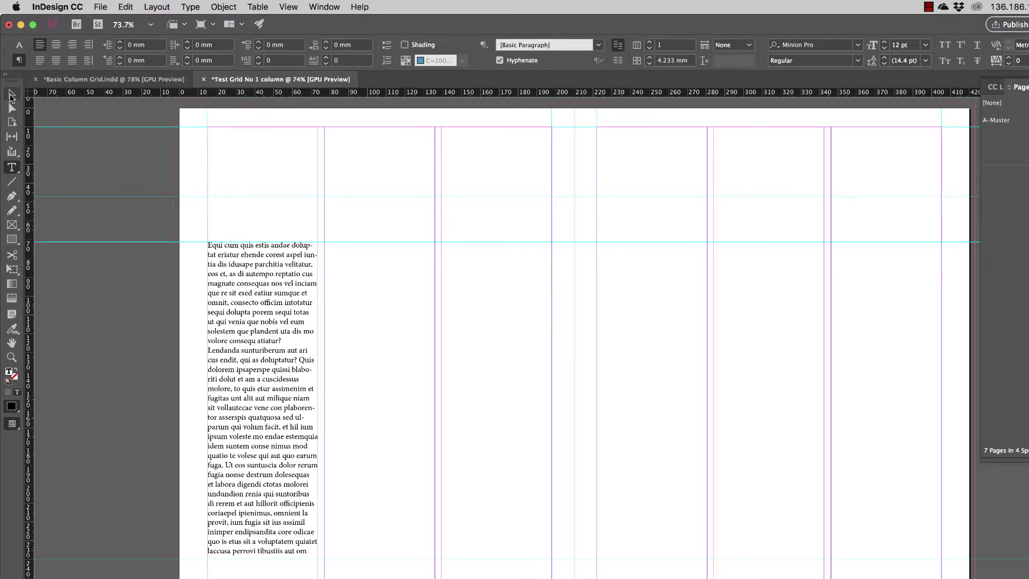
Step: Duplicate the placeholder text frame into a right-page column
key("v")
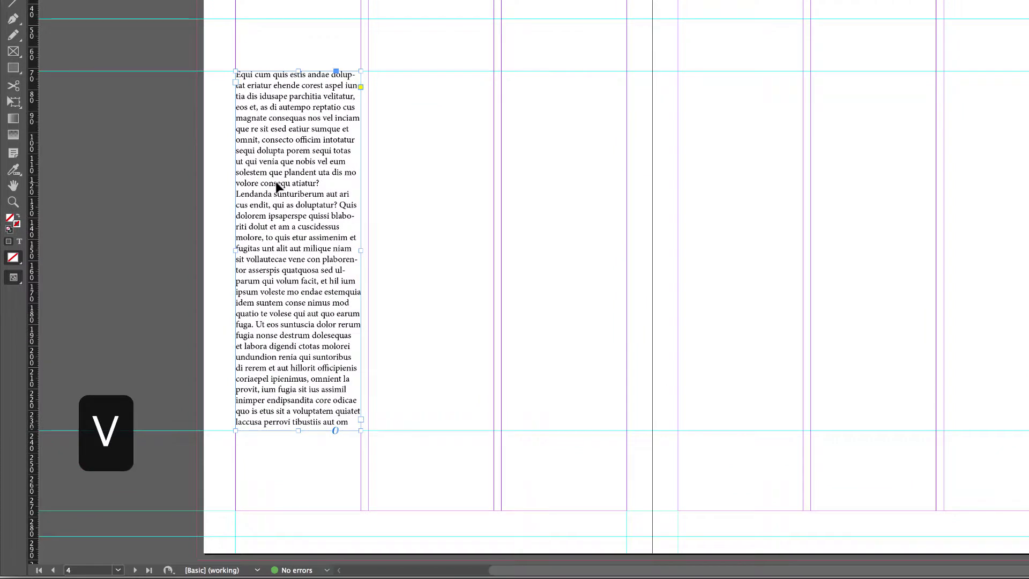
left_click_drag(278, 186, 970, 188)
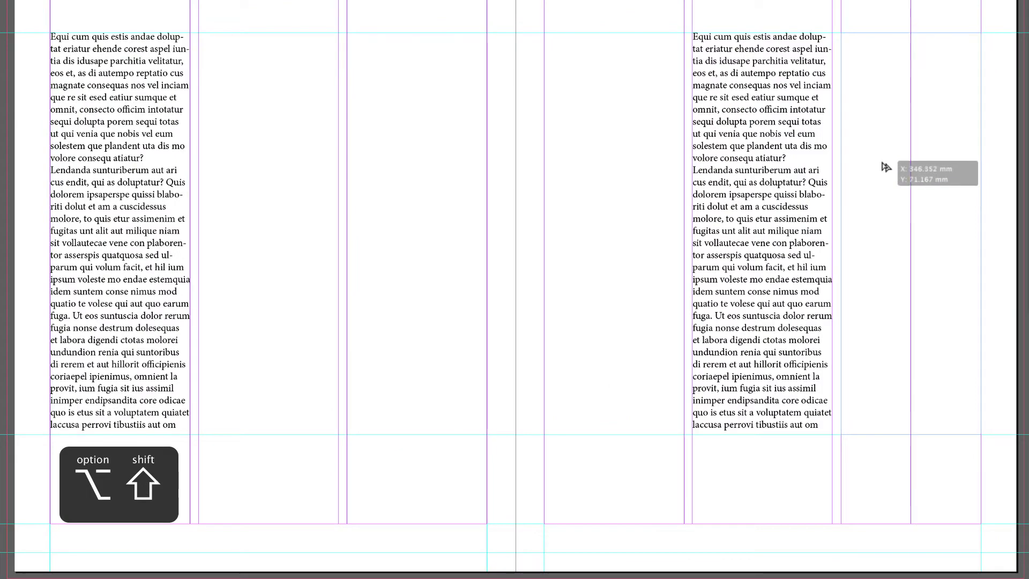
left_click_drag(885, 167, 874, 166)
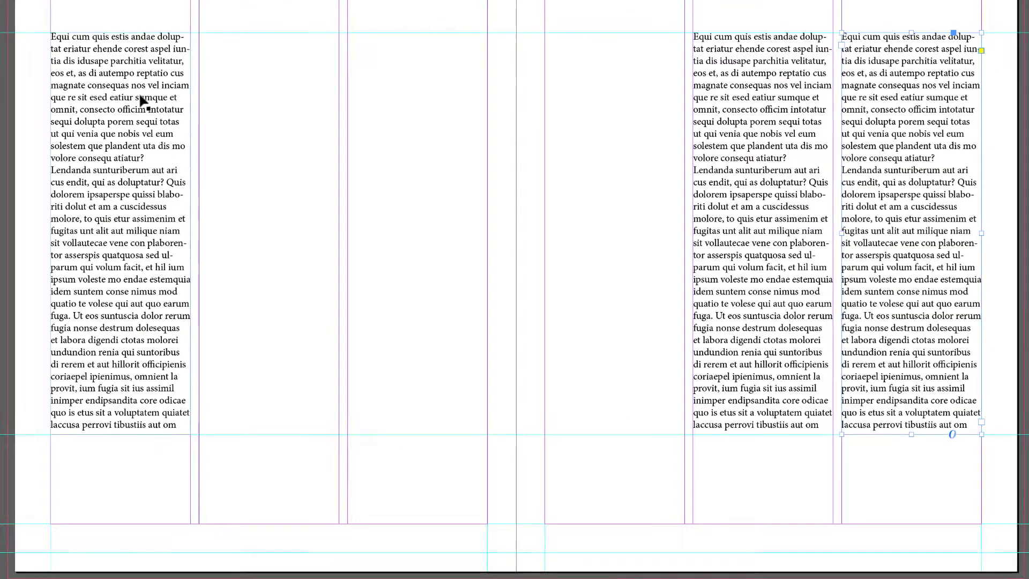
Step: Thread the first-column story onward into the next frame
left_click(163, 48)
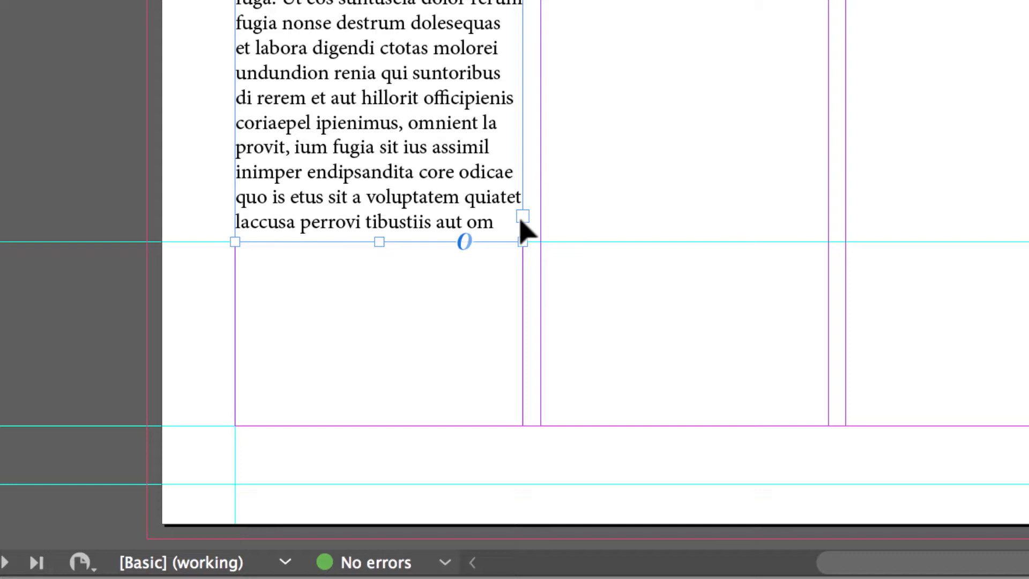
left_click(522, 218)
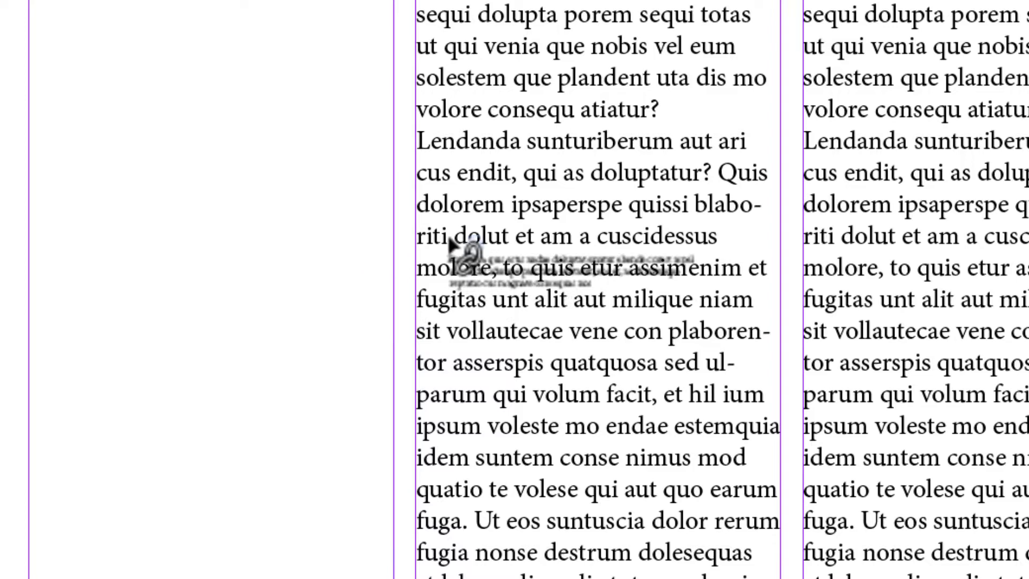
left_click(454, 235)
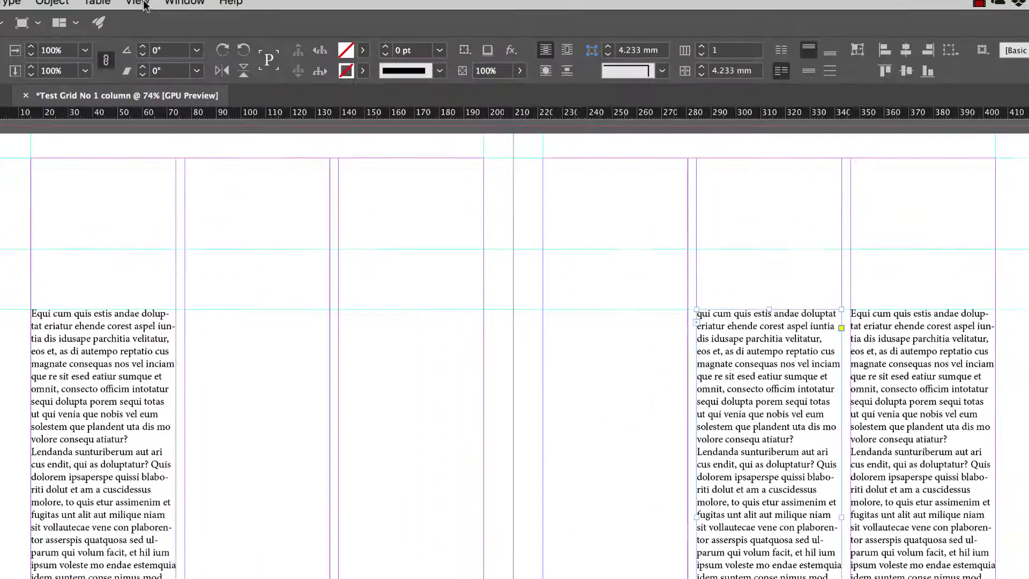
Step: Turn on Show Text Threads and thread the story into the last right-page frame
left_click(148, 9)
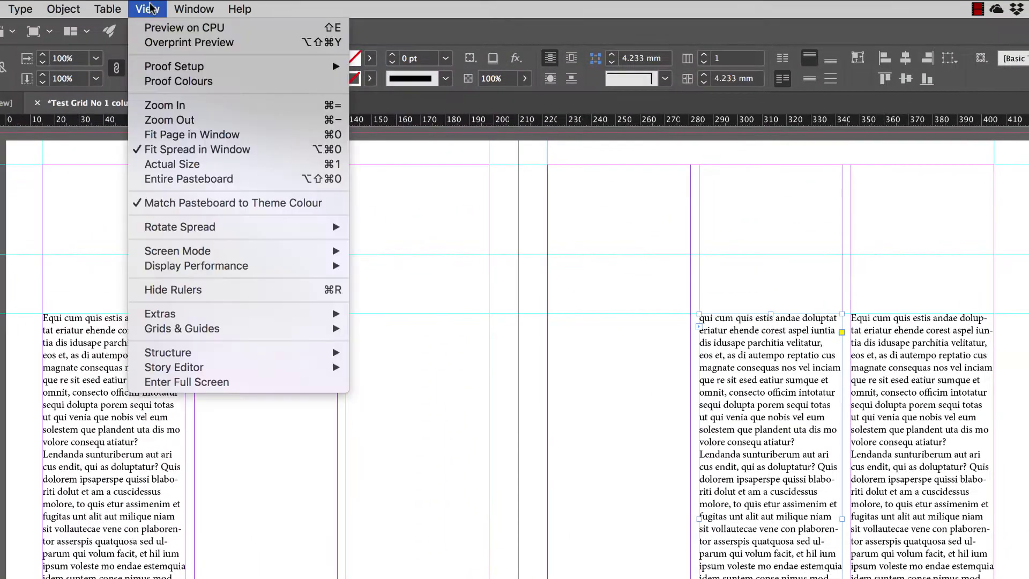
mouse_move(179, 315)
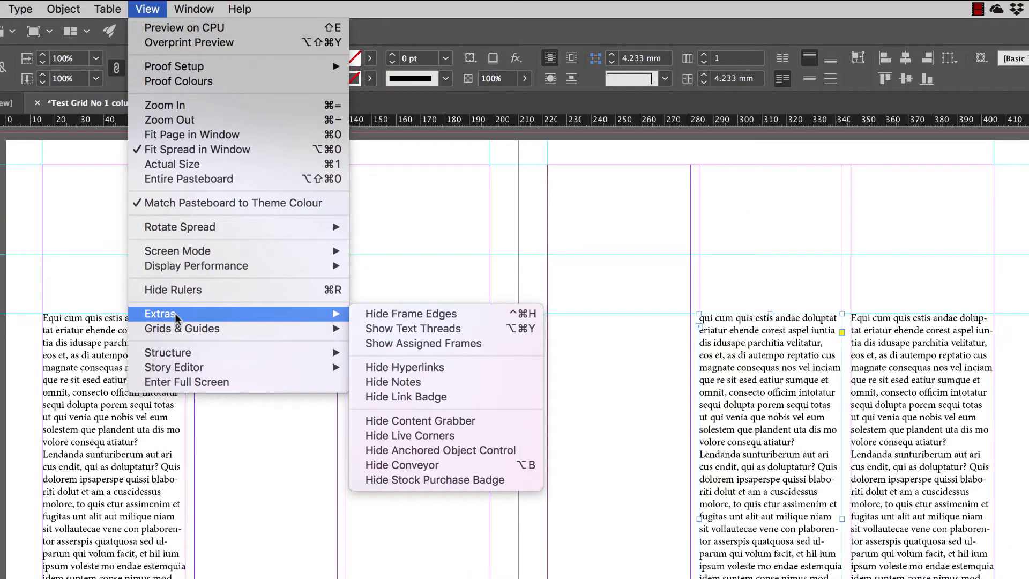
left_click(439, 327)
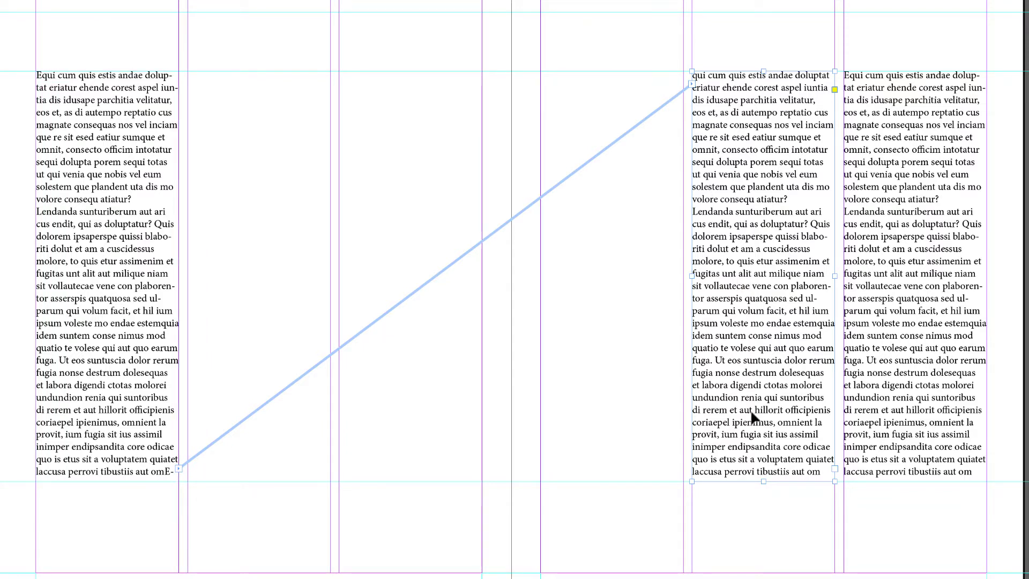
left_click(834, 468)
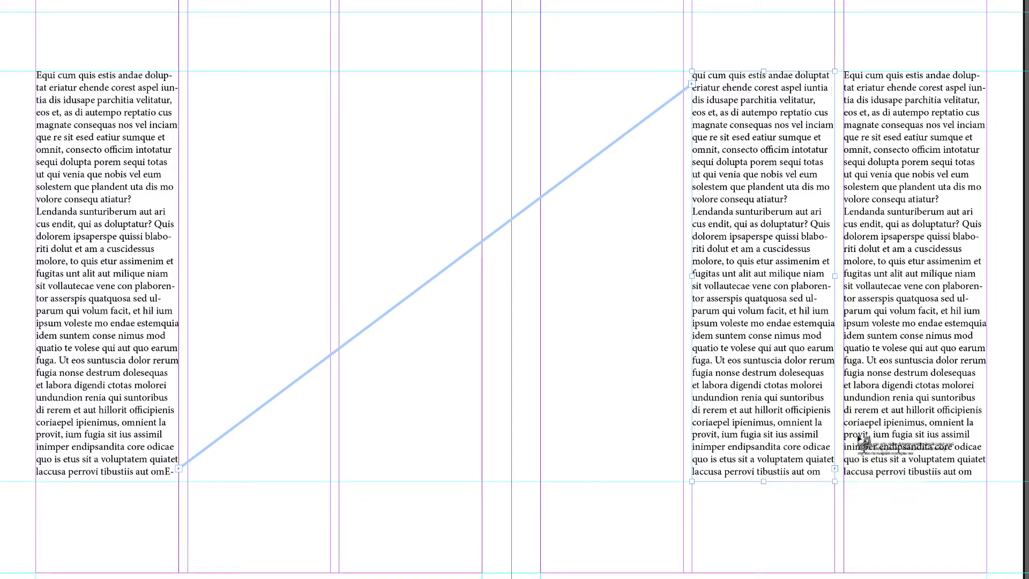
left_click(880, 394)
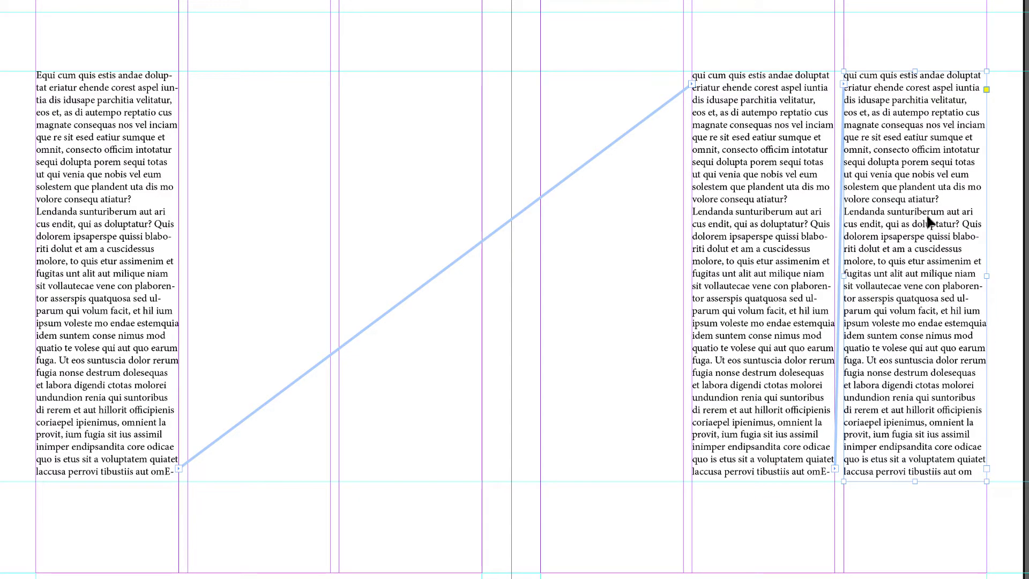
Step: Move the threaded frames around to test the flow, then undo the moves
left_click_drag(881, 319, 956, 391)
left_click_drag(731, 268, 640, 197)
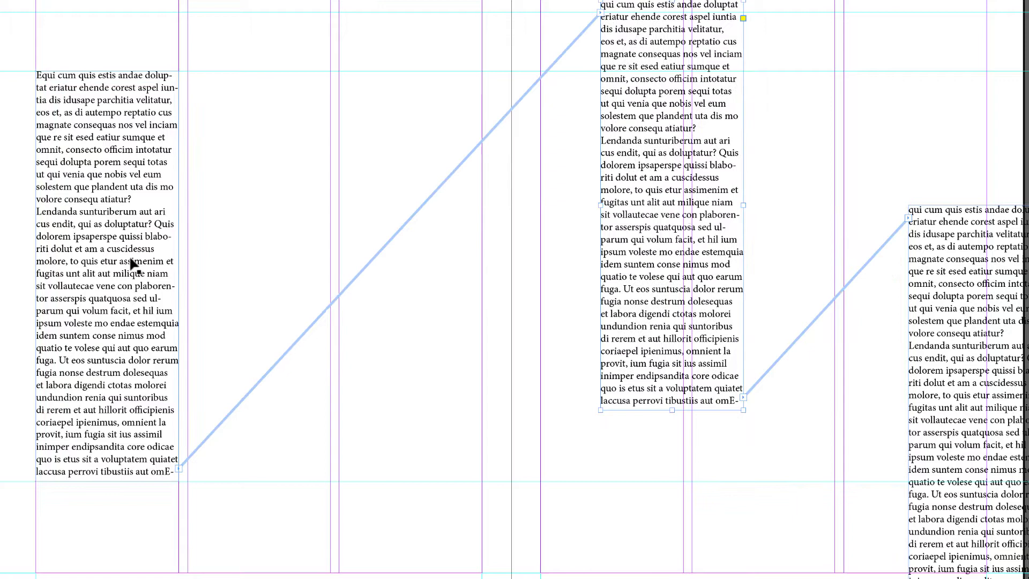
left_click_drag(131, 263, 232, 235)
left_click_drag(965, 361, 422, 339)
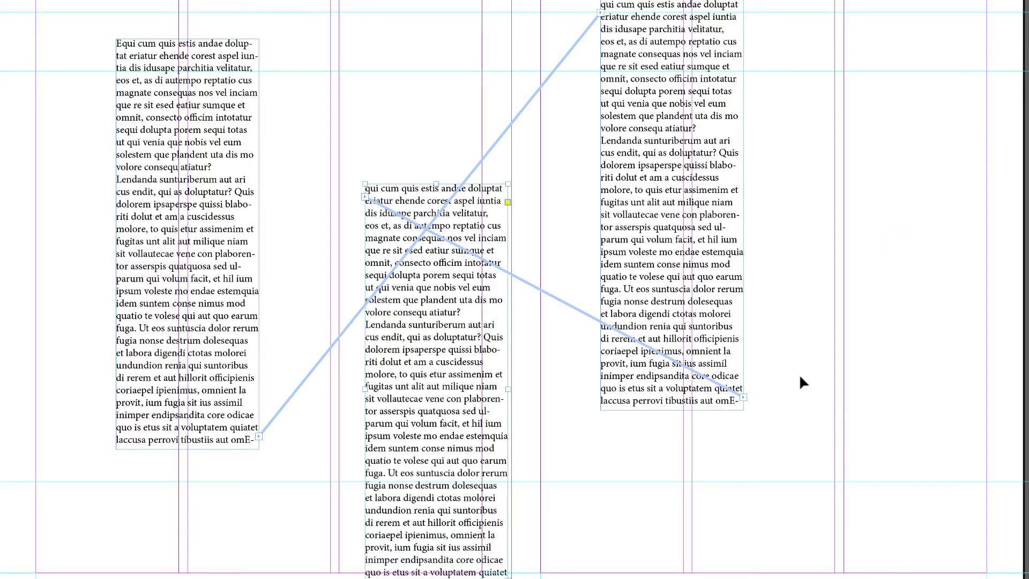
key("super+z")
key("super+z")
key("super+z")
key("super+z")
key("super+z")
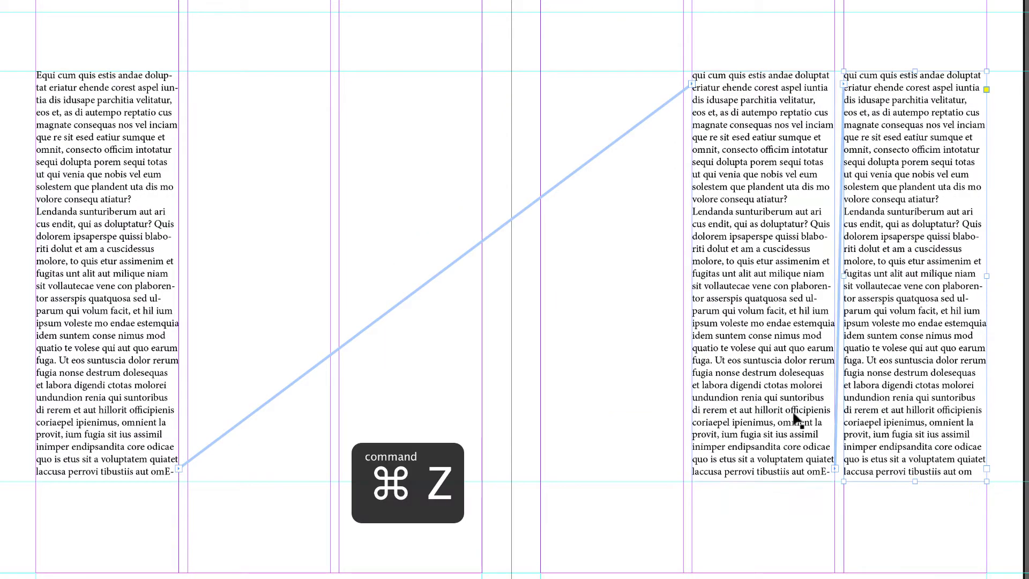
left_click(871, 505)
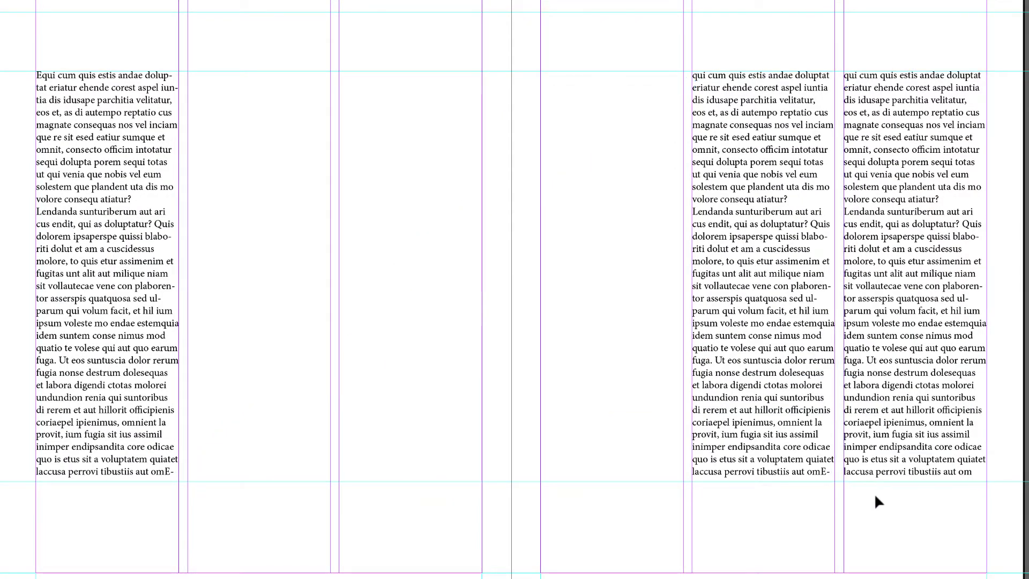
Step: Select the whole threaded story and set it in Open Sans Regular
left_click(81, 111)
key("ctrl+a")
key("super+a")
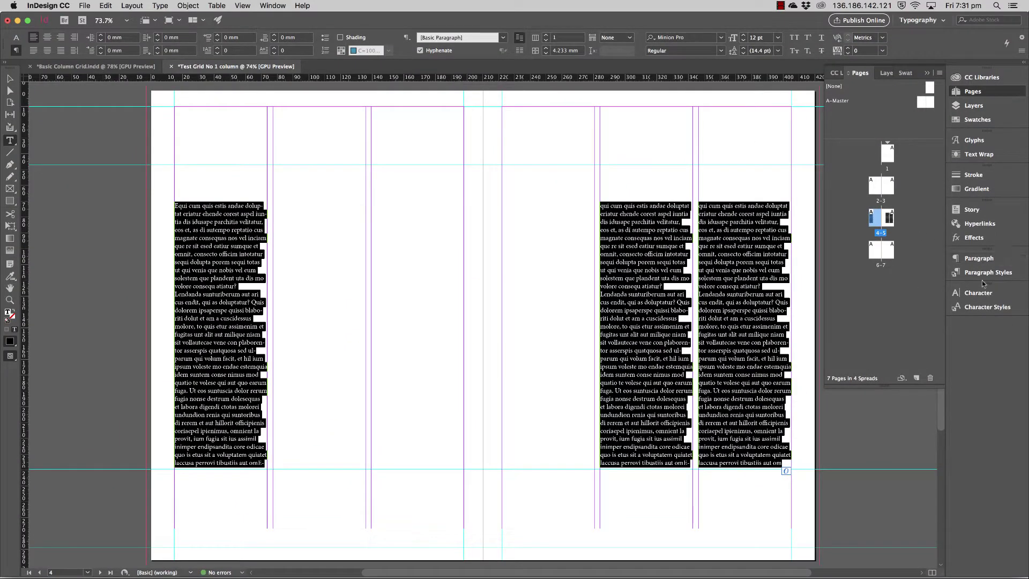
left_click(981, 294)
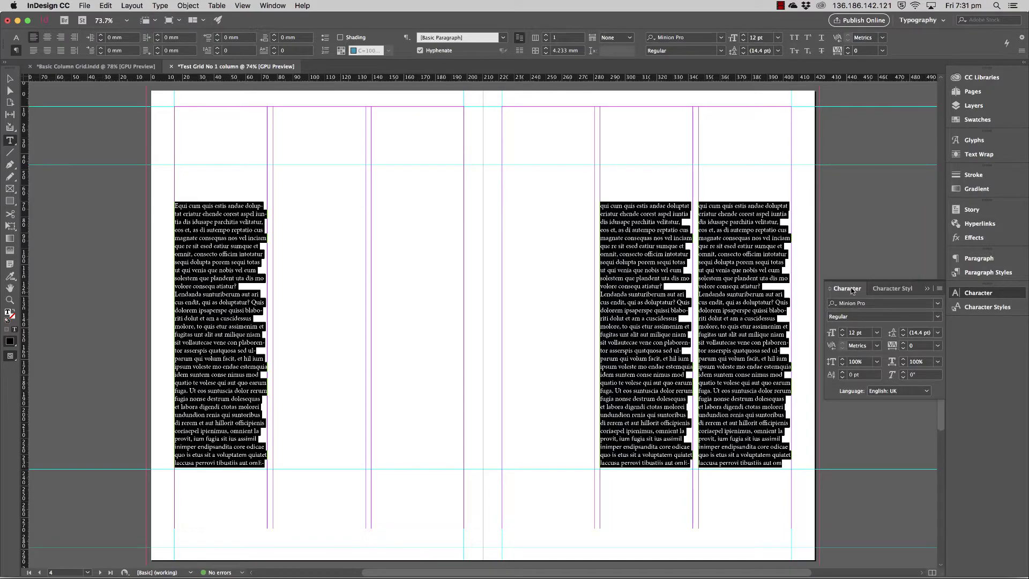
left_click_drag(852, 290, 359, 207)
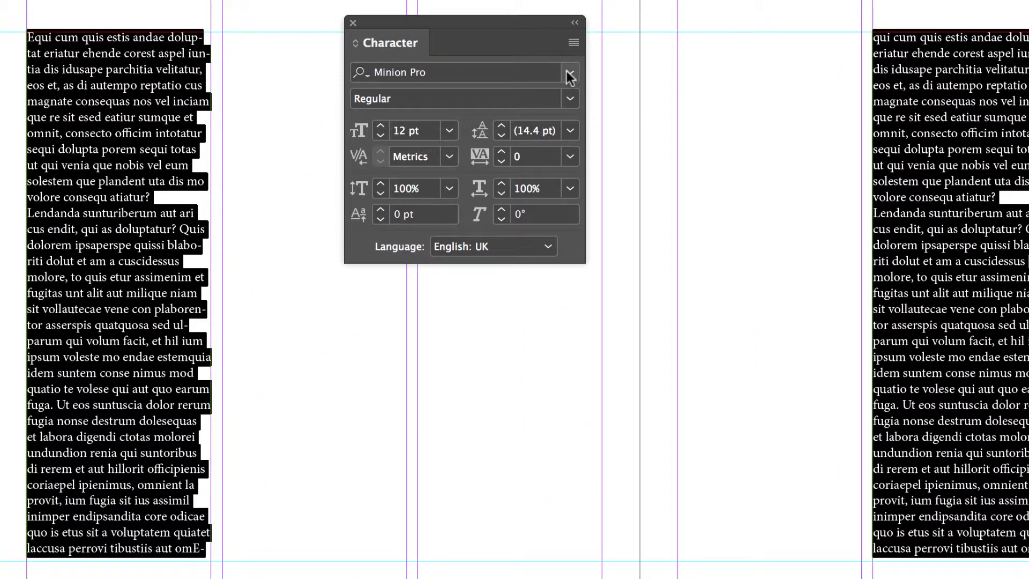
left_click(530, 120)
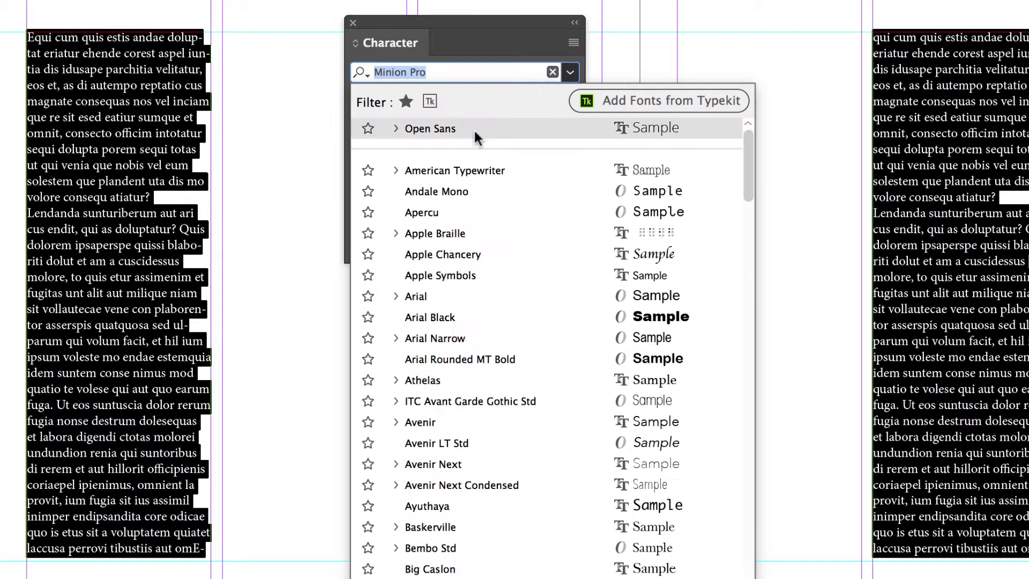
left_click(457, 129)
left_click(570, 100)
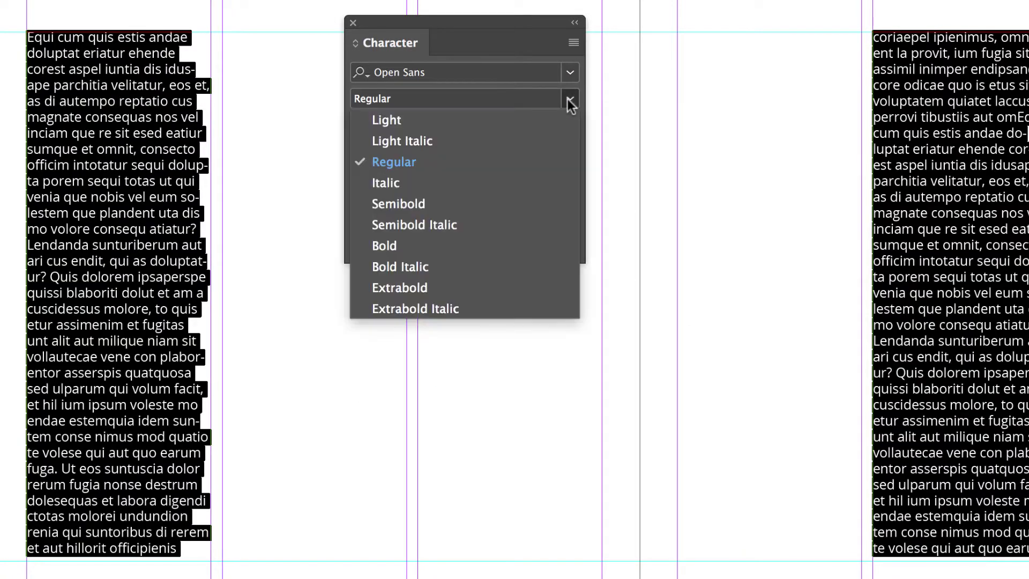
left_click(410, 159)
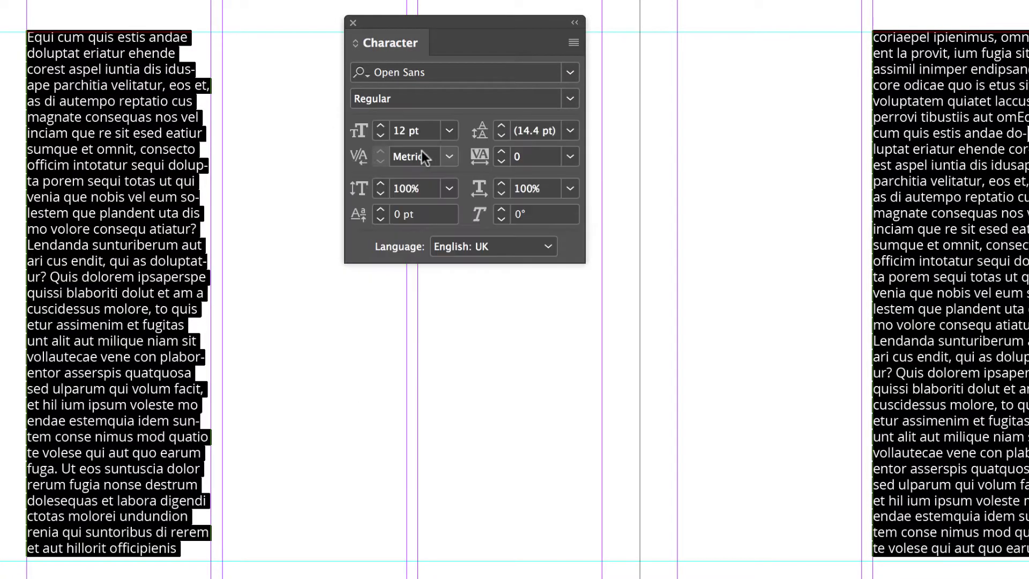
Step: Set the story to 8 pt with 12 pt leading and move the Character panel aside
left_click(445, 129)
left_click(435, 237)
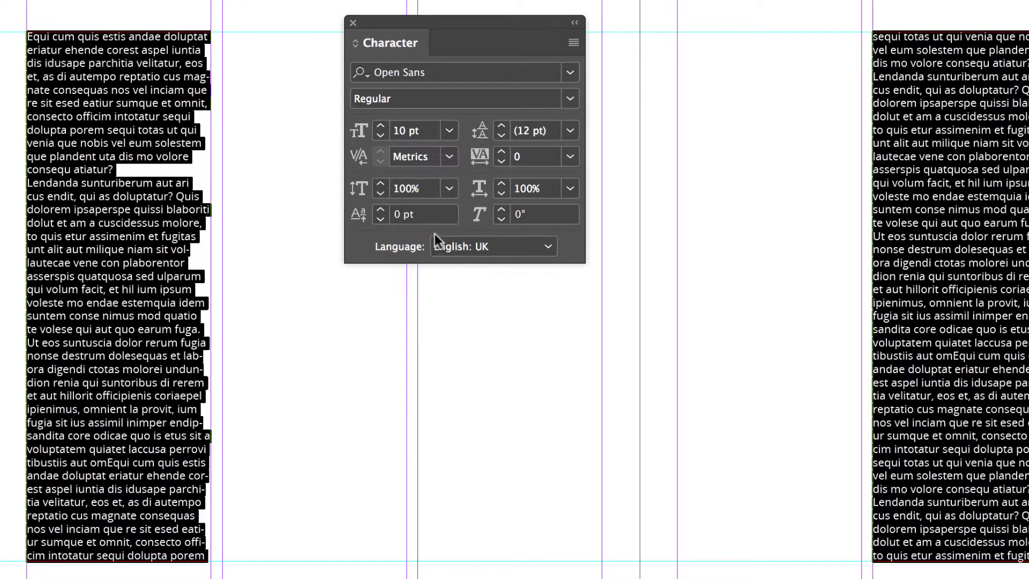
left_click(377, 135)
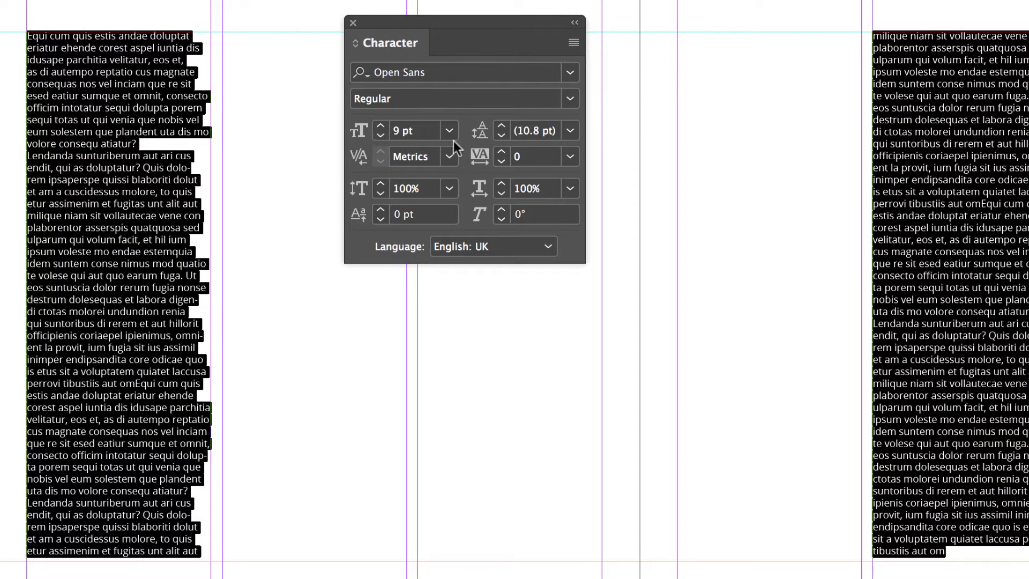
left_click(501, 127)
left_click(501, 127)
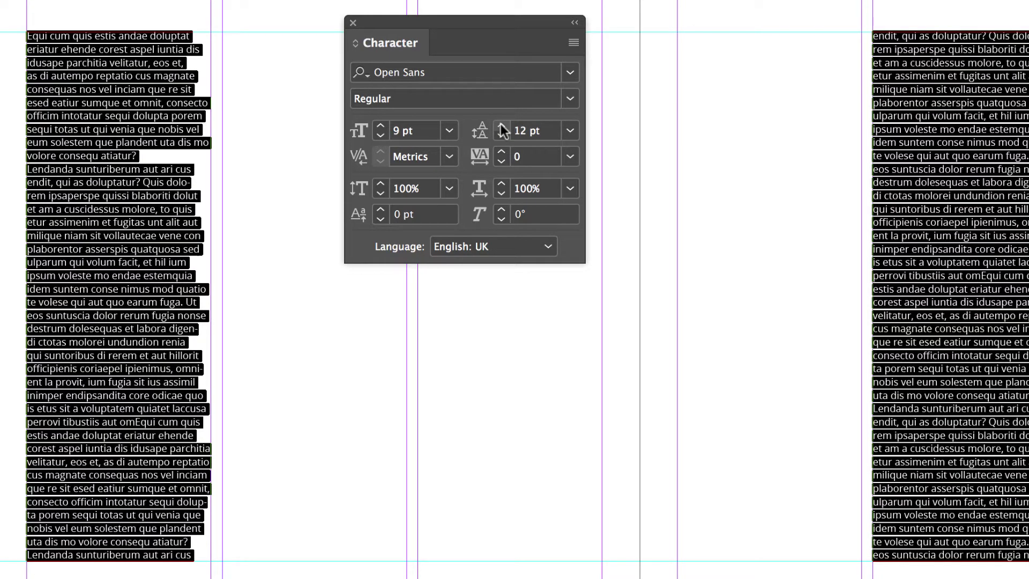
left_click(380, 135)
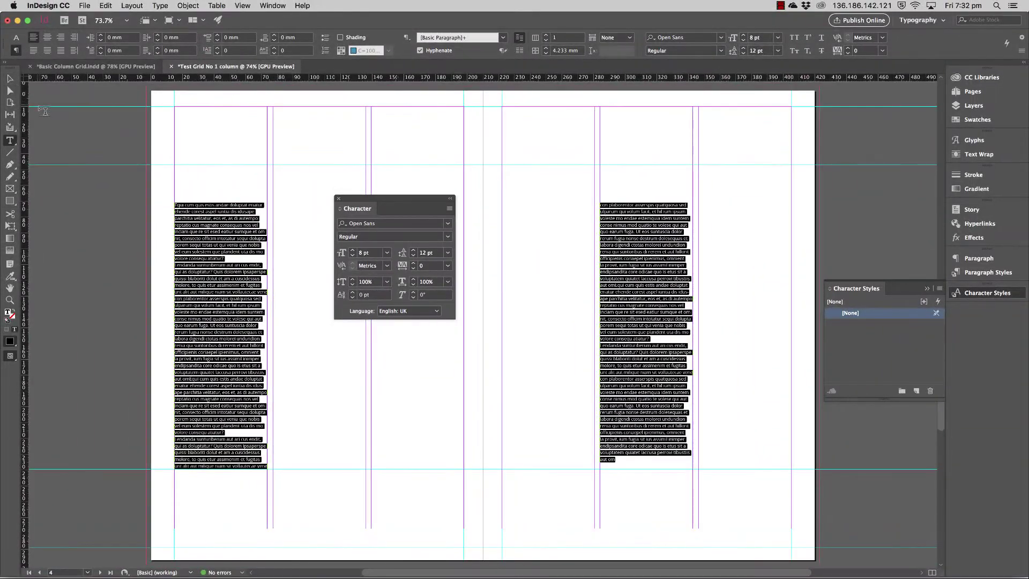
key("Escape")
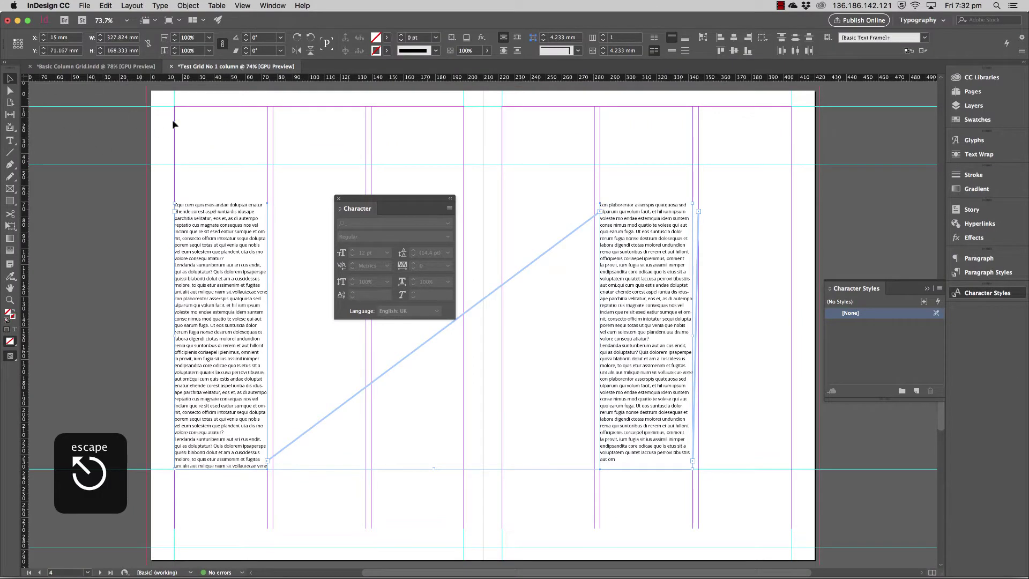
key("v")
left_click_drag(357, 209, 54, 306)
Step: Preview the spread without guides, then bring the guides back
left_click(333, 130)
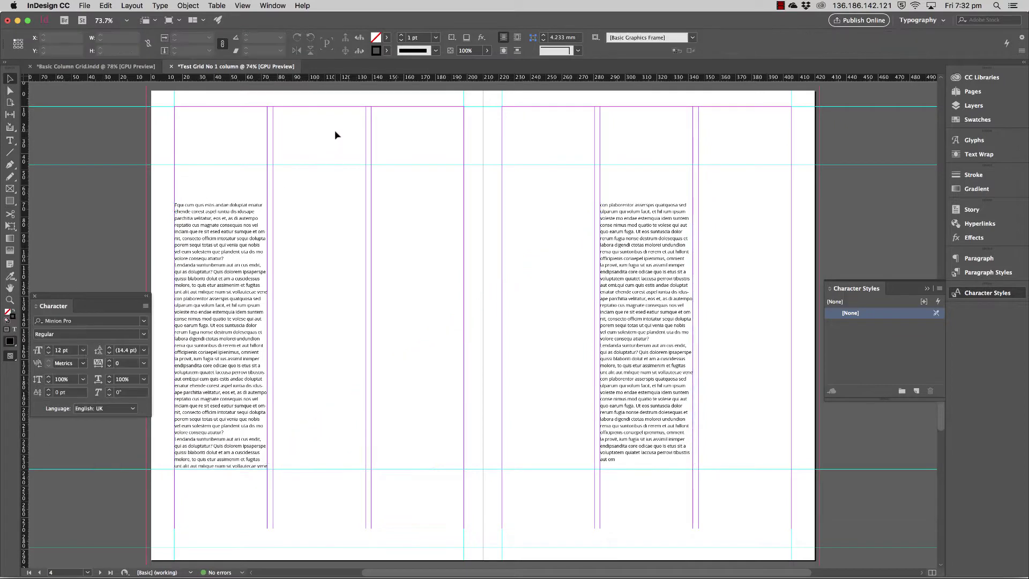
key("w")
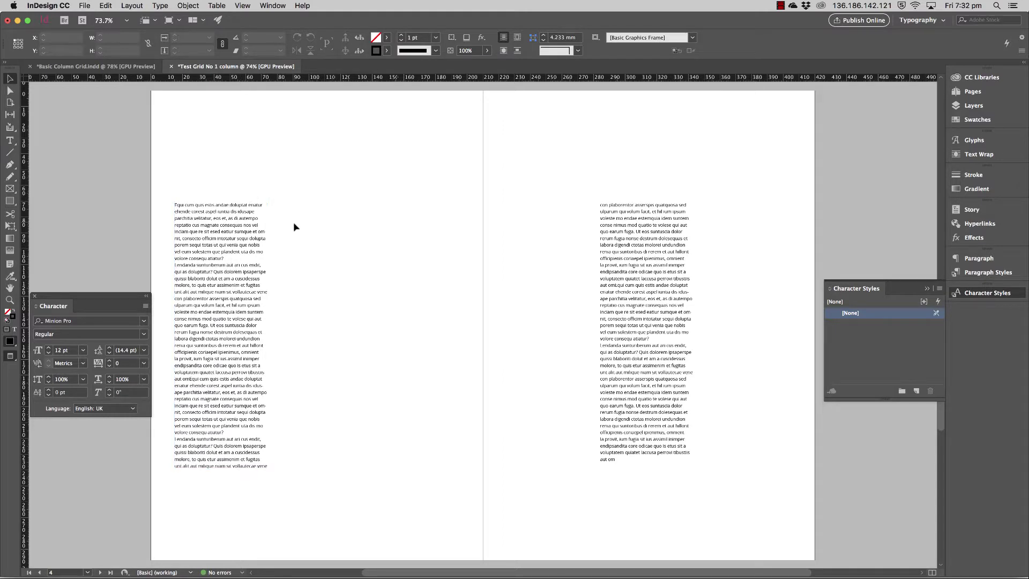
key("w")
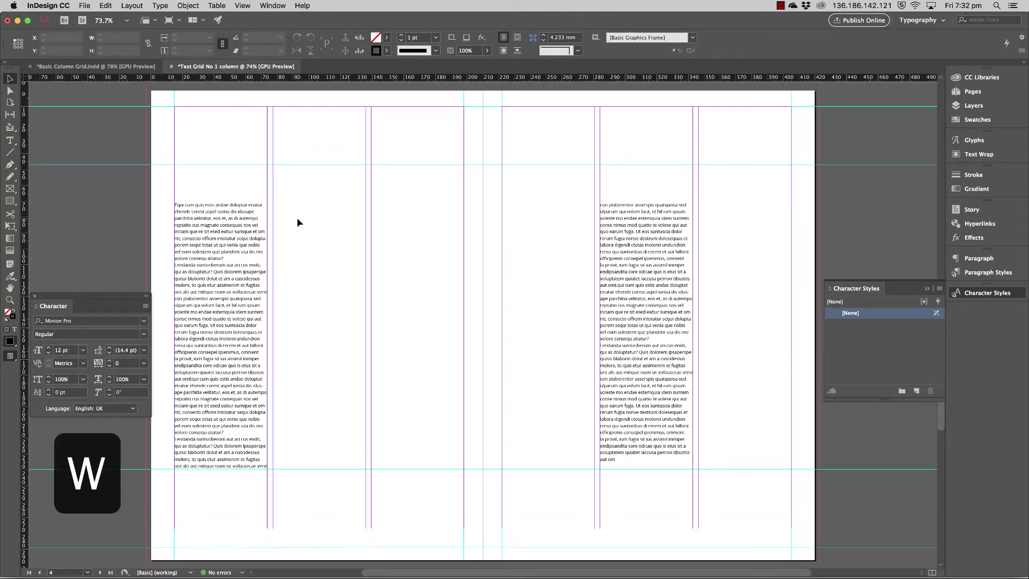
Step: Select all the body story text and show the Paragraph Formatting Controls
left_click(230, 242)
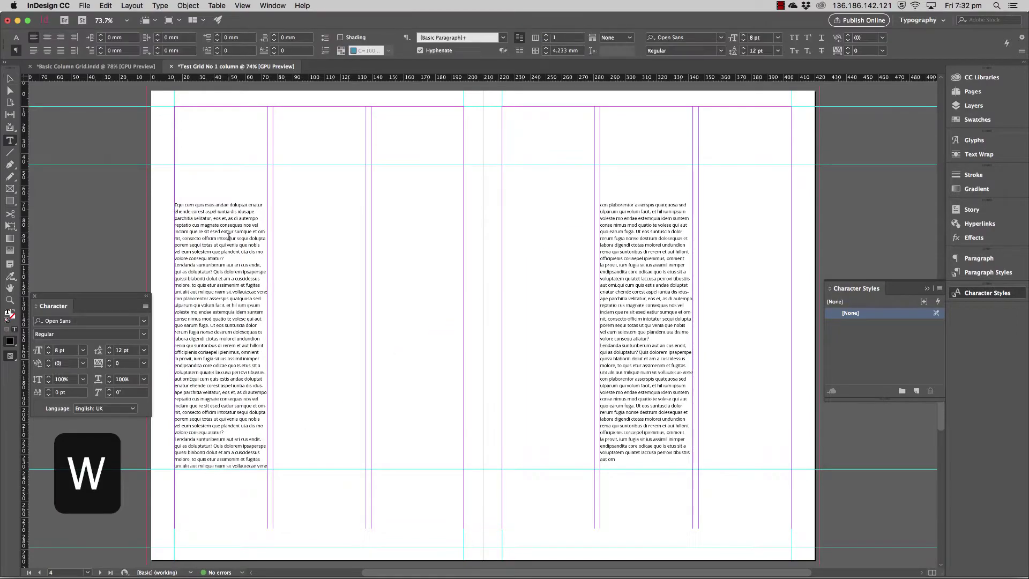
key("t")
key("super+a")
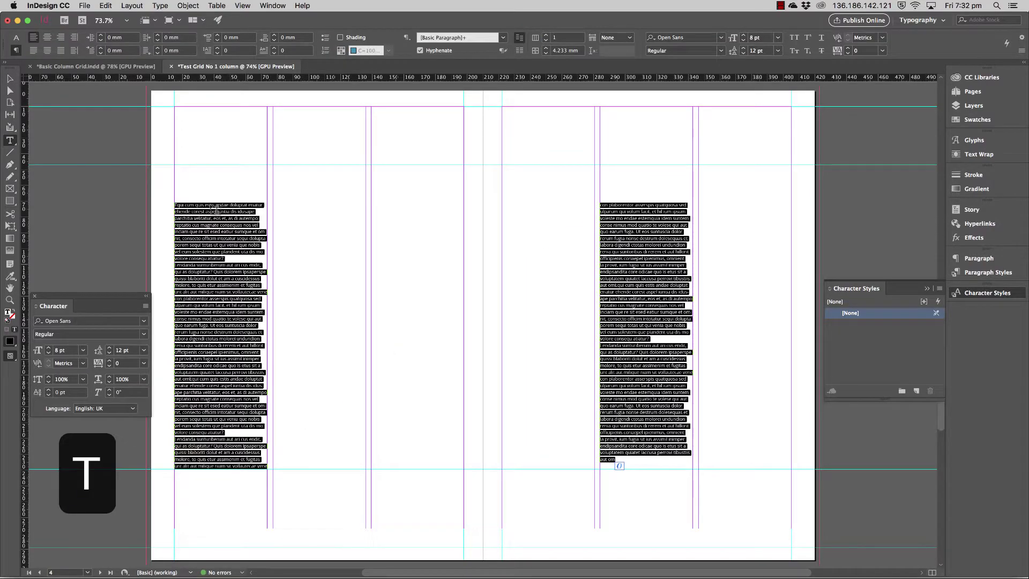
key("shift+a")
left_click(14, 52)
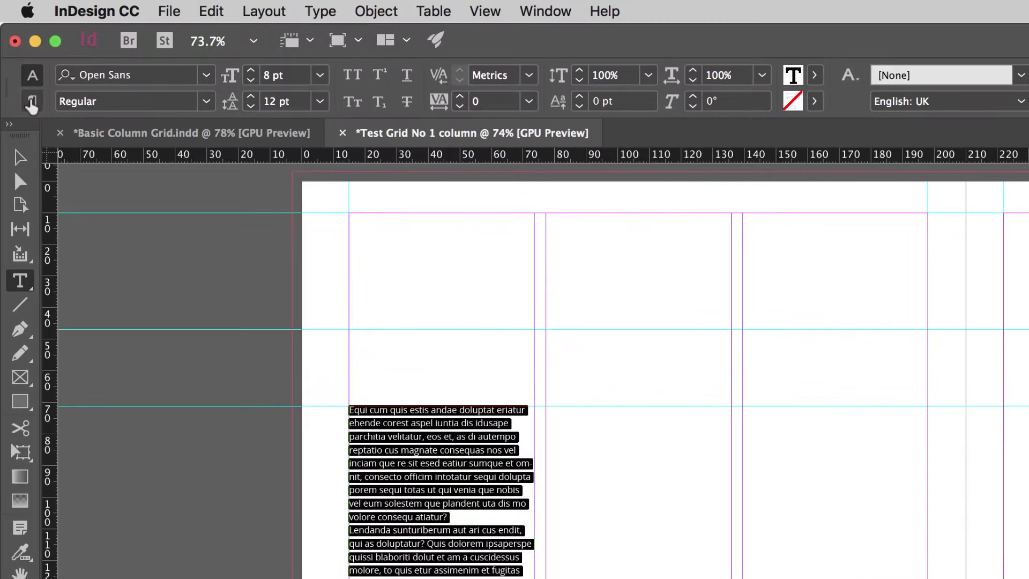
left_click(14, 52)
left_click(32, 103)
left_click(32, 103)
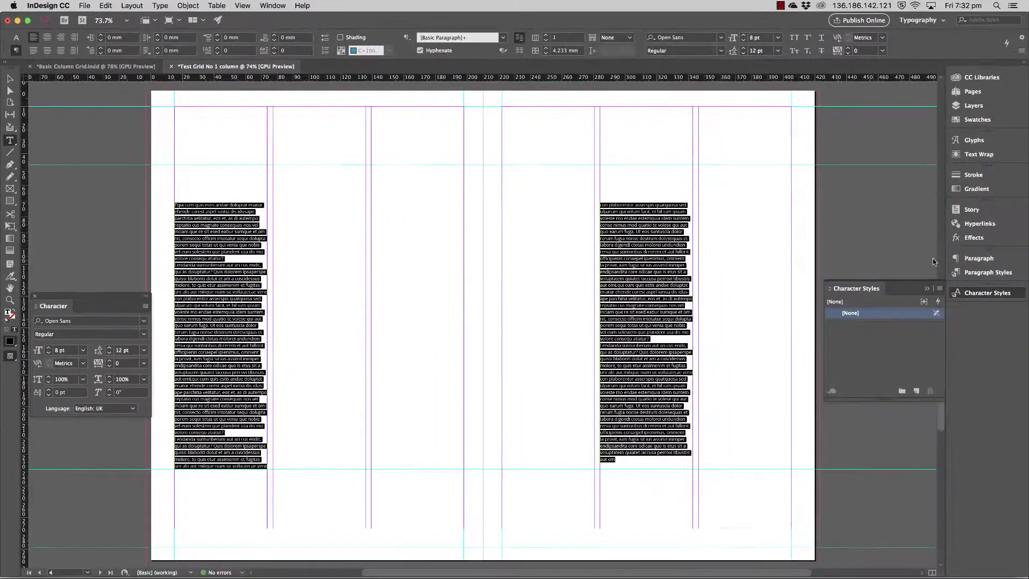
Step: Dock the Paragraph panel and give the paragraphs 5.5 pt (1.94 mm) space after
left_click_drag(976, 259, 107, 301)
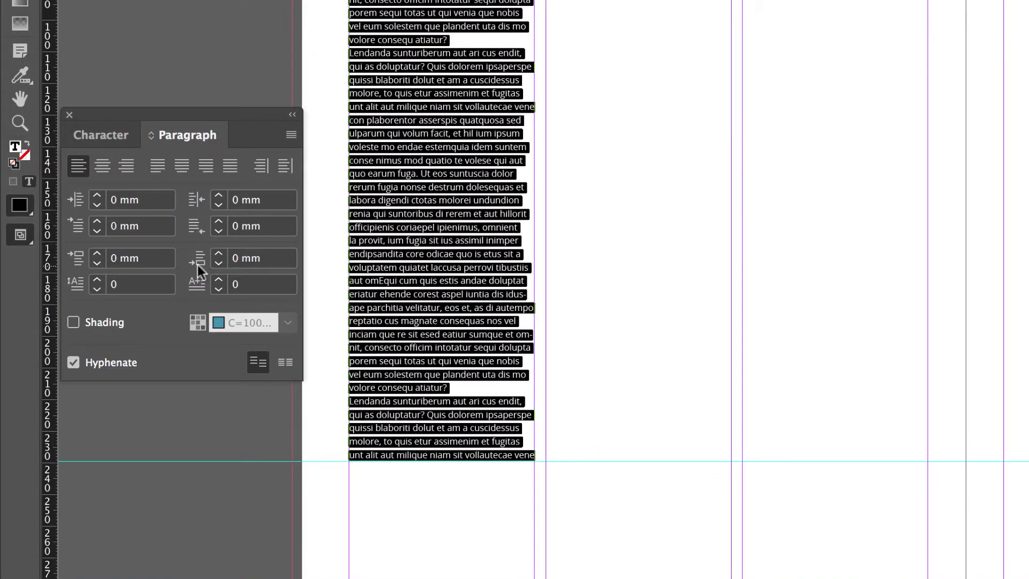
left_click(219, 254)
left_click(218, 254)
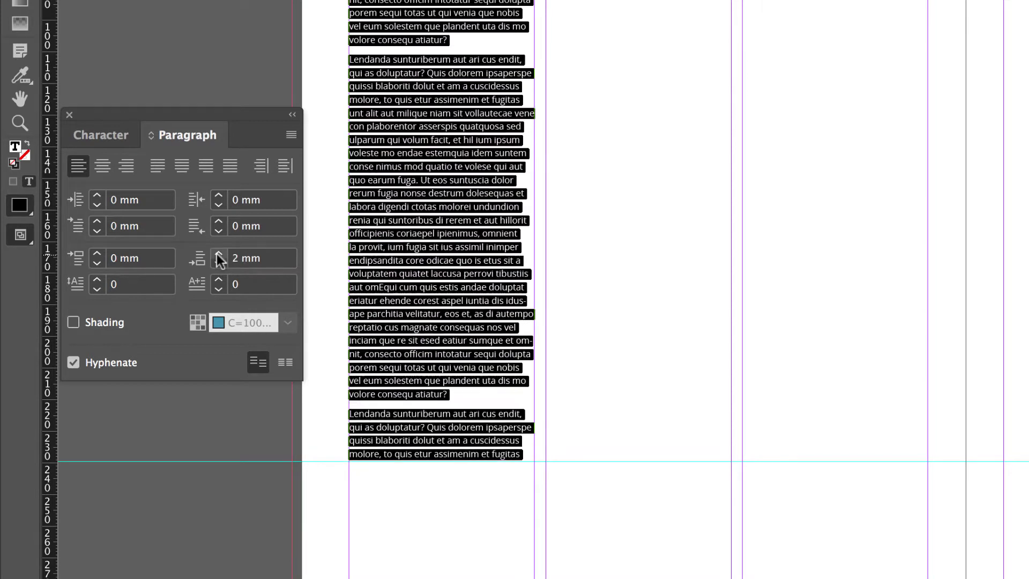
left_click_drag(221, 112, 224, 140)
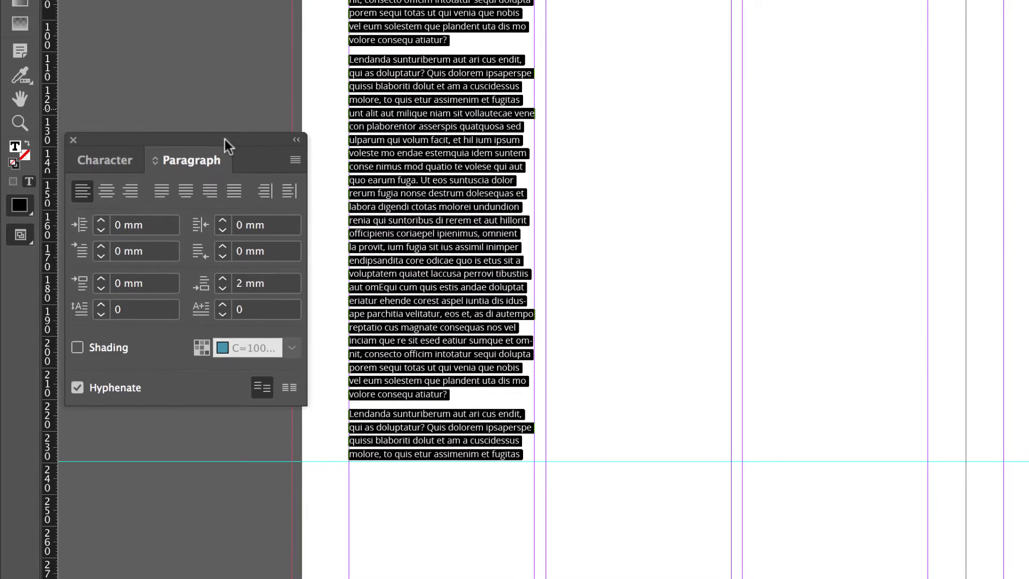
left_click(260, 287)
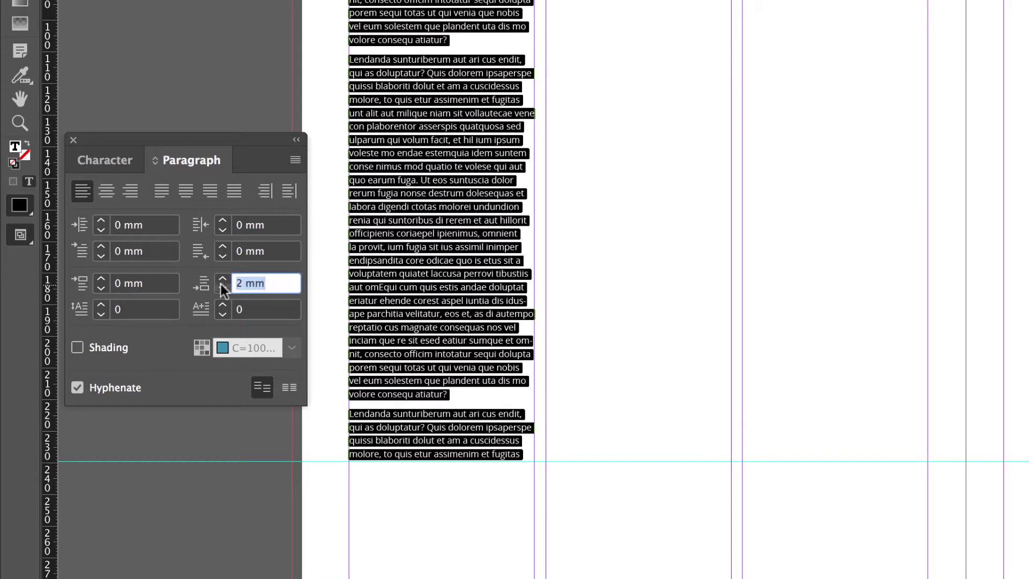
type("5.5pt")
key("Tab")
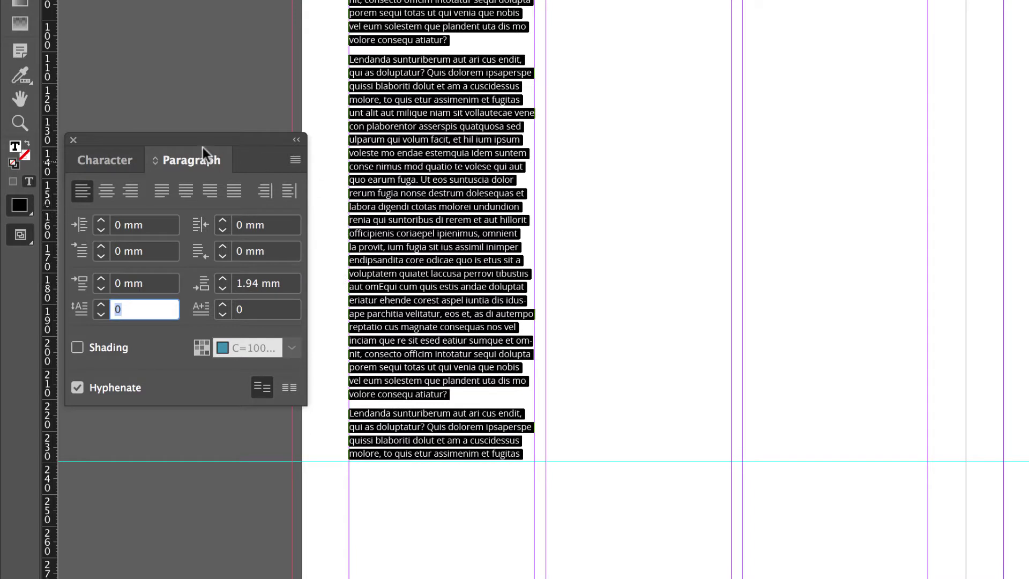
left_click_drag(195, 137, 188, 136)
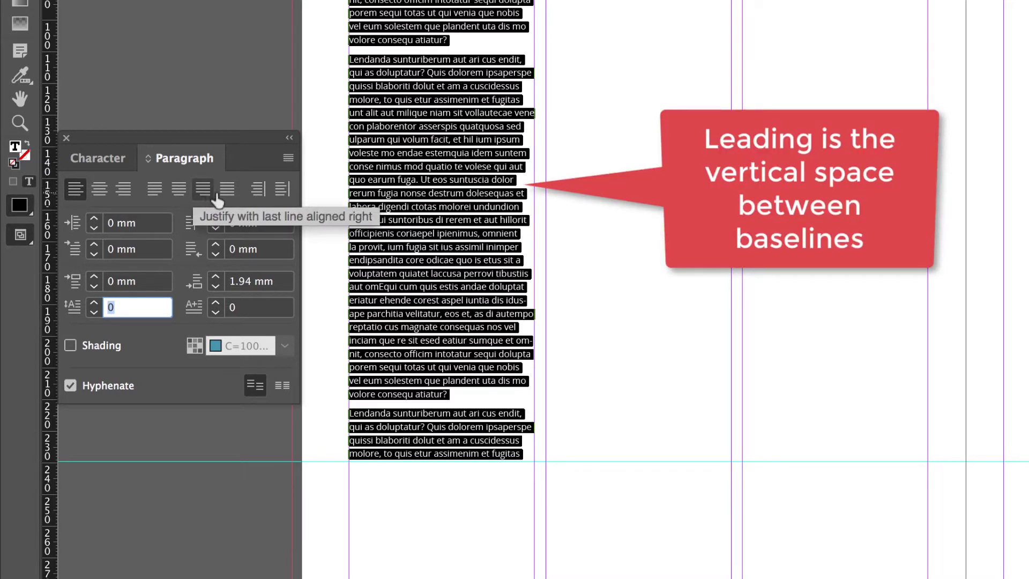
left_click(493, 217)
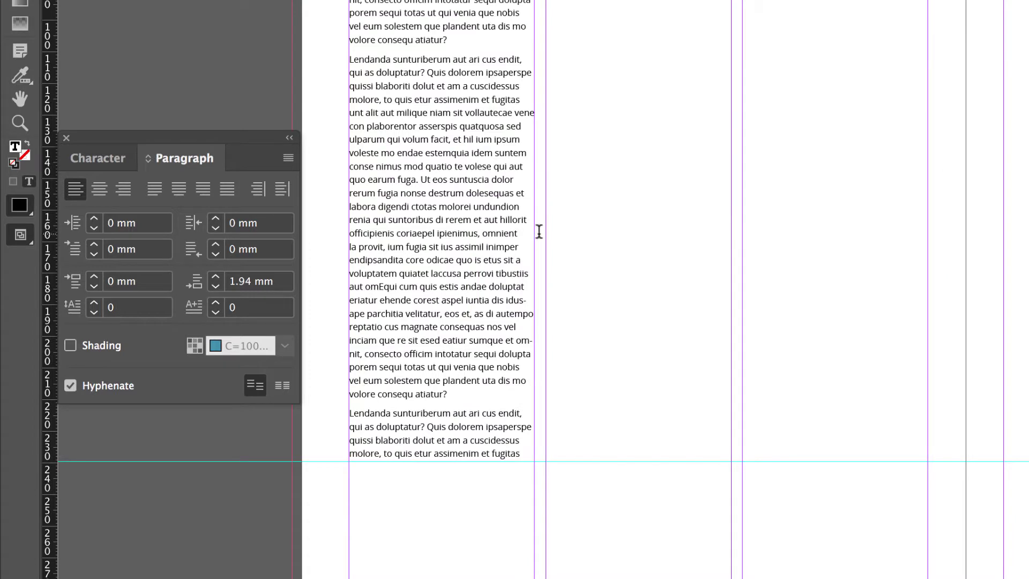
Step: Break the left column into a new paragraph after 'rerem et au.' starting at 'Tihillorit'
type(".")
key("Return")
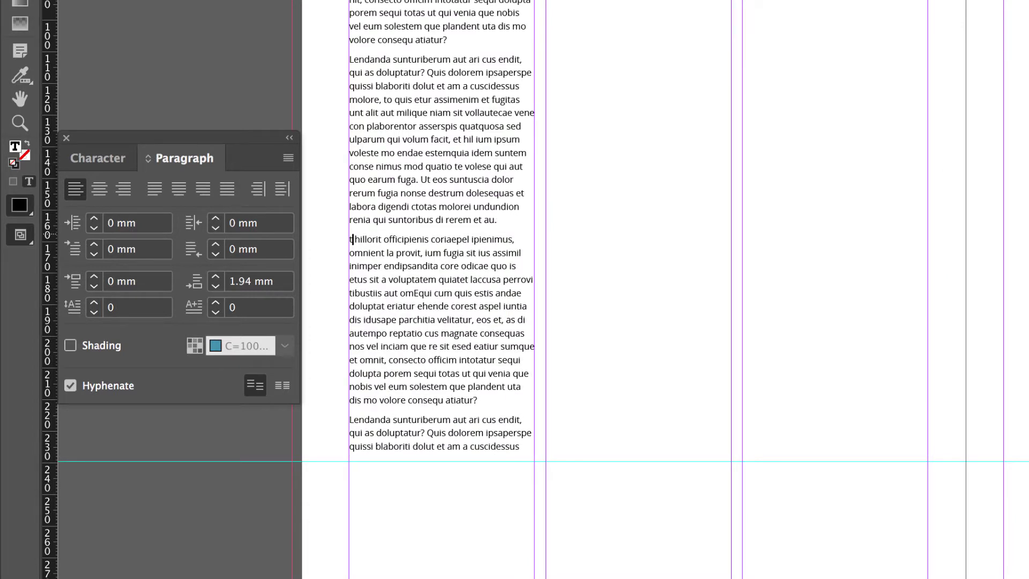
key("BackSpace")
type("T")
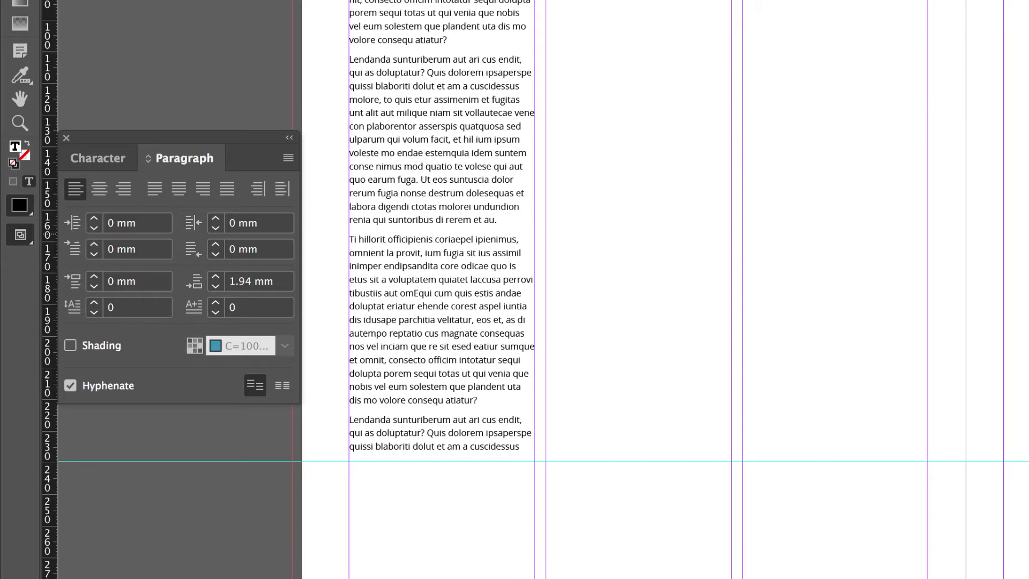
type("i")
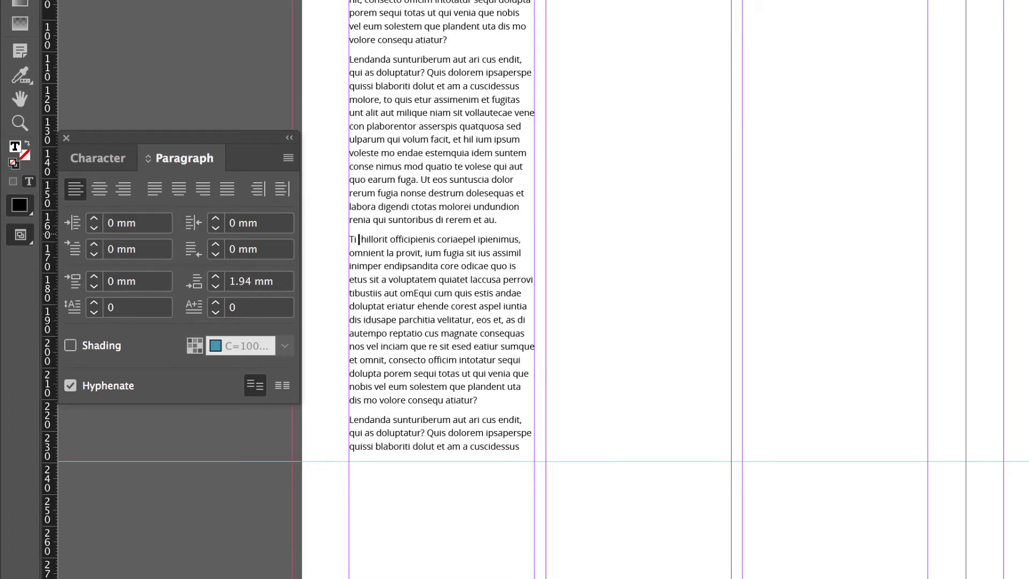
key("BackSpace")
key("Tab")
key("BackSpace")
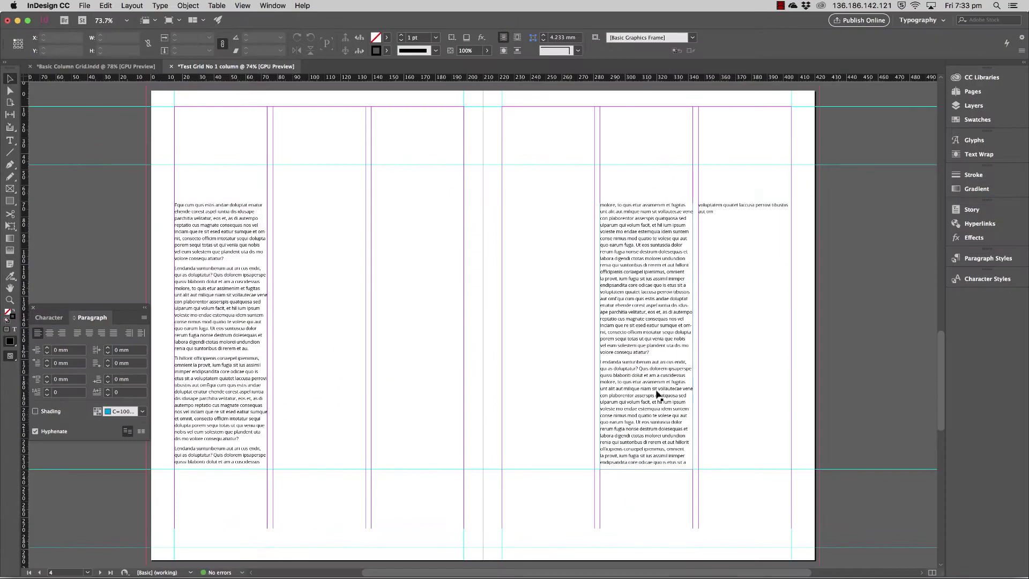
Step: Copy the right column's text from 'di rerem' down and paste it into the far-right column
left_click(665, 423)
double_click(665, 423)
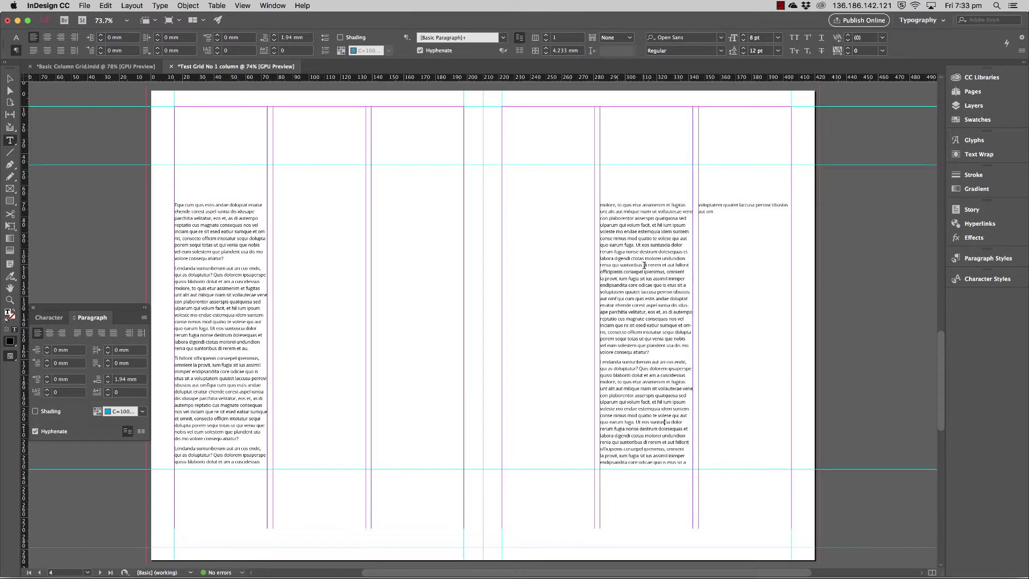
left_click_drag(645, 265, 667, 402)
left_click(722, 240)
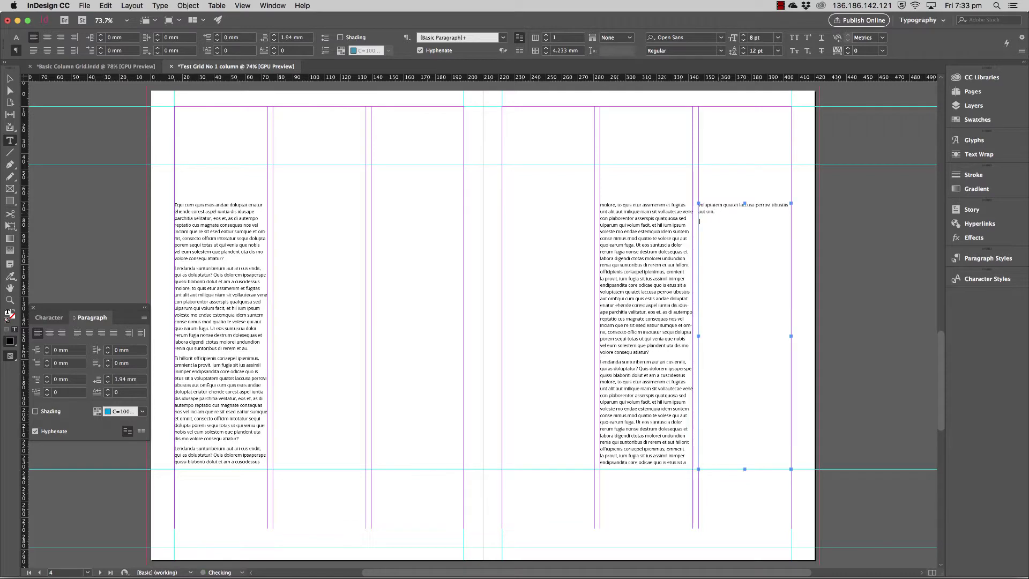
type("di rerem et aut hillorit officipienis coriaepel ipienimus, omnient la provit, ium fugia sit ius assimil inimper endipsandita core odicae quo is etus sit a voluptatem quiatet laccusa perrovi tibustis aut omLqui cum quis estis andae doluptat eriatur ehende corest aspel iuntia dis idusape parchitia velitatur, eos et, as di autempo reptatio cus magnate consequas nos vel inciam que re sit esed eatur sumque et omnit, consecto officim intotatur sequi dolupta porem sequi totas ut qui venia que nobis vel eum solestem que plandent uta dis mo volore consequ atiatur? Lendanda sunturiberum aut ari cus endit, qui as doluptatur? Quis dolorem ipsaperspe quissi blaboriti dolut et am a cuscidessus molore, to quis etur assimenim et fugitas unt alit aut milique niam sit vollautecae vene con plaborentor asserspis qua")
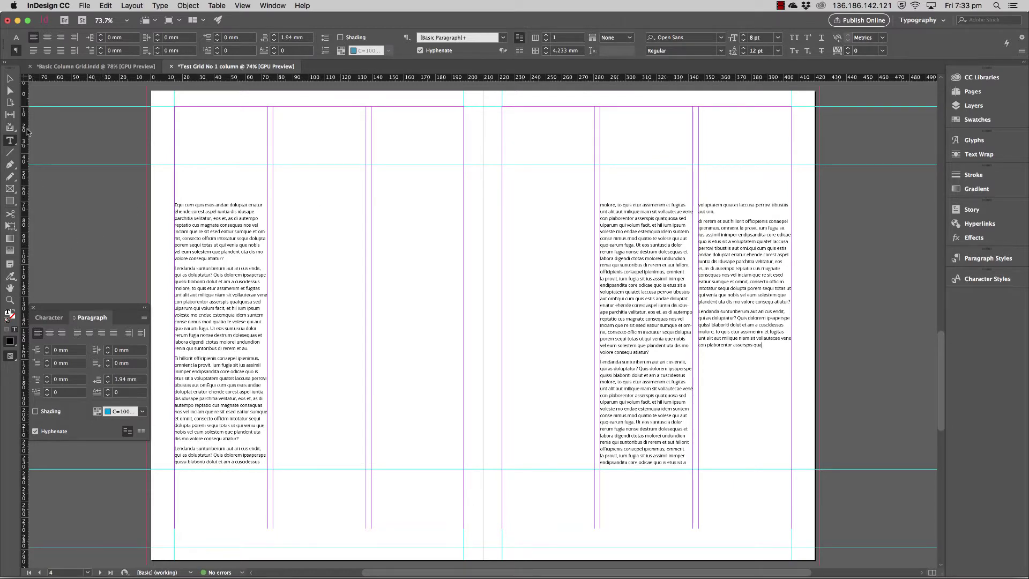
left_click(202, 244)
Step: Select the whole story and create a new paragraph style named 'Body Text' applied to it
key("super+a")
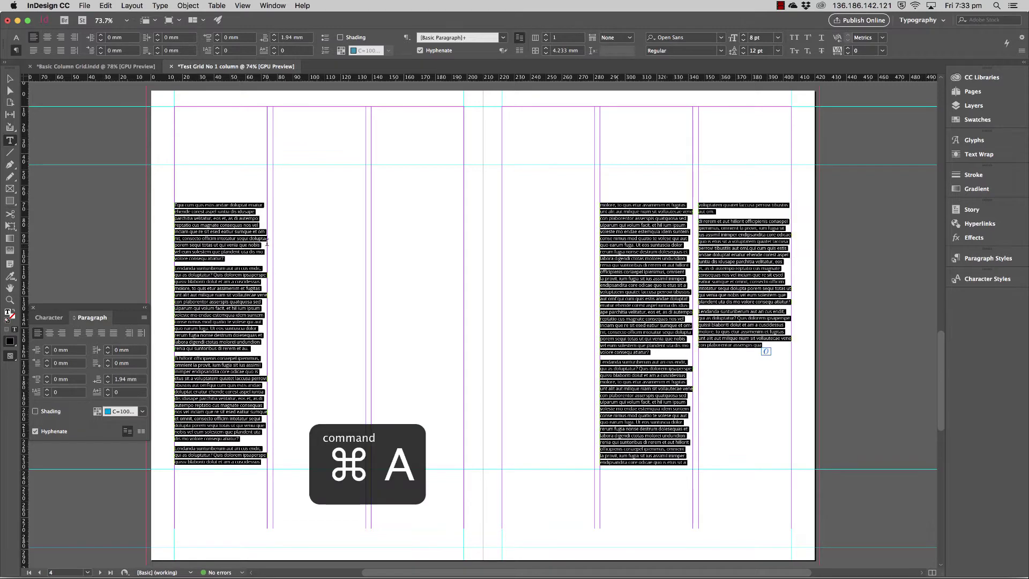
left_click(980, 259)
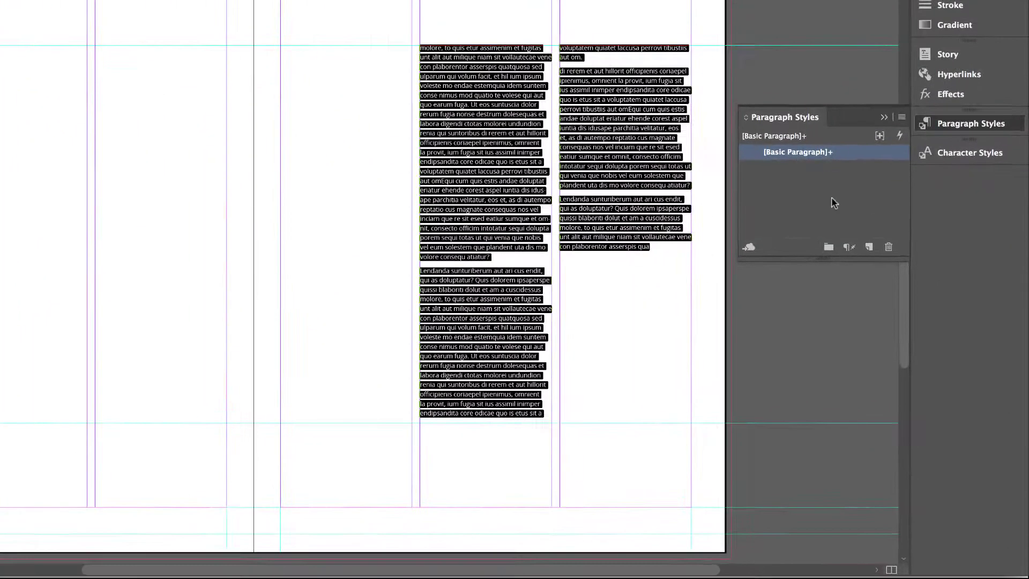
key("alt")
left_click(869, 247, "alt")
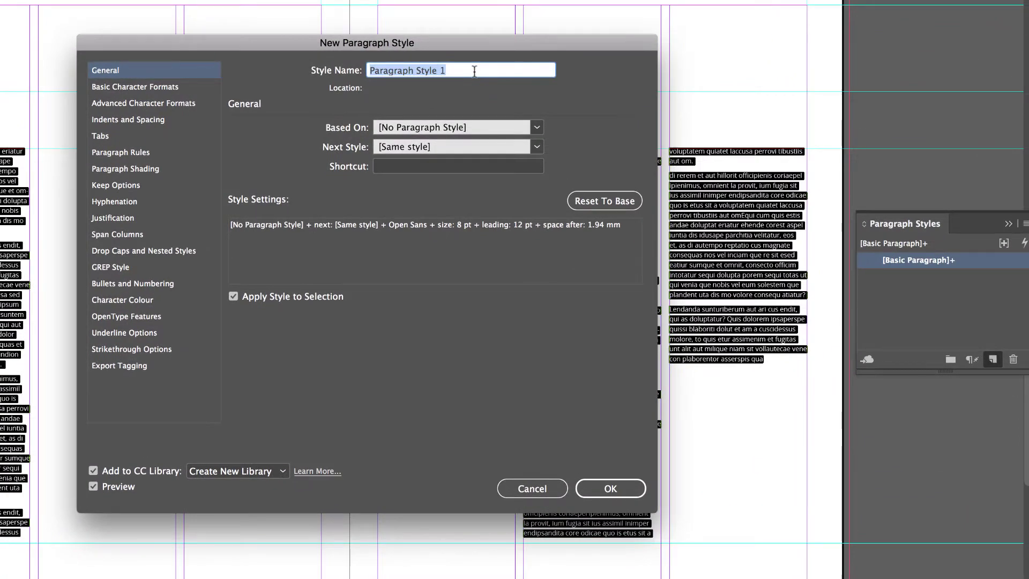
type("Body ")
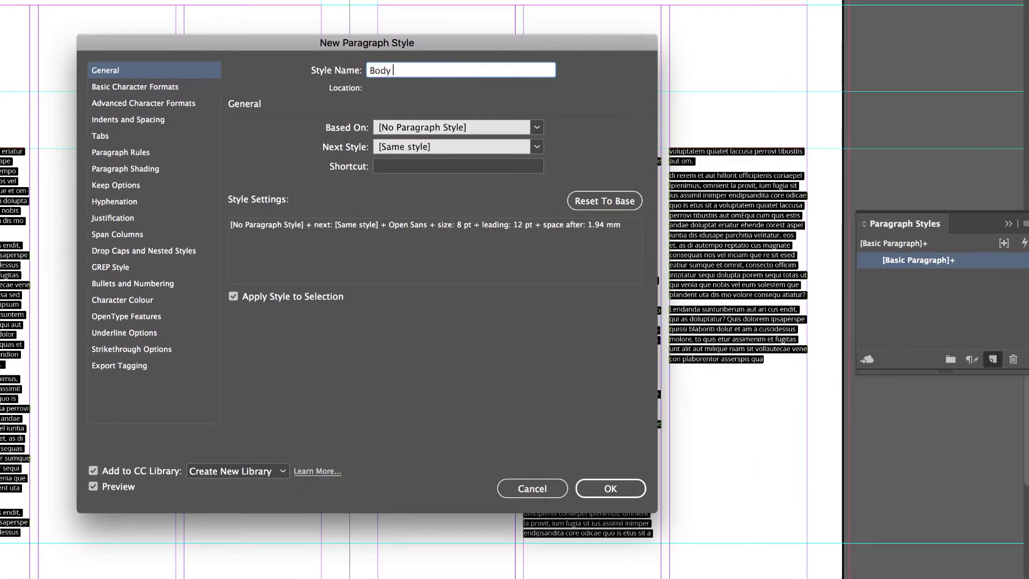
type("Test")
left_click_drag(509, 44, 809, 160)
left_click(534, 413)
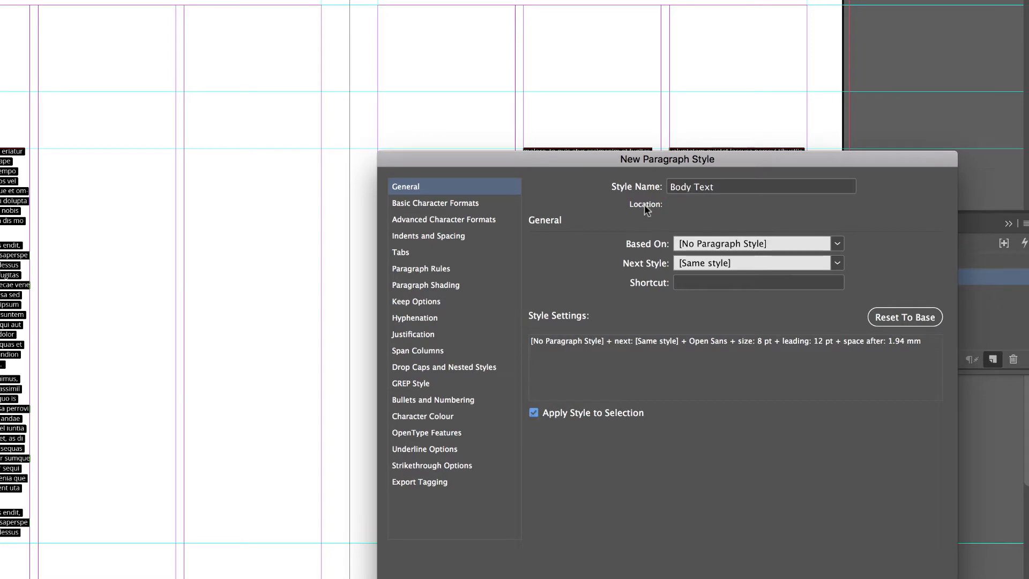
Step: Check the style's Basic Character Formats (Open Sans, 8 pt, 12 pt leading) and confirm
left_click_drag(664, 156, 502, 89)
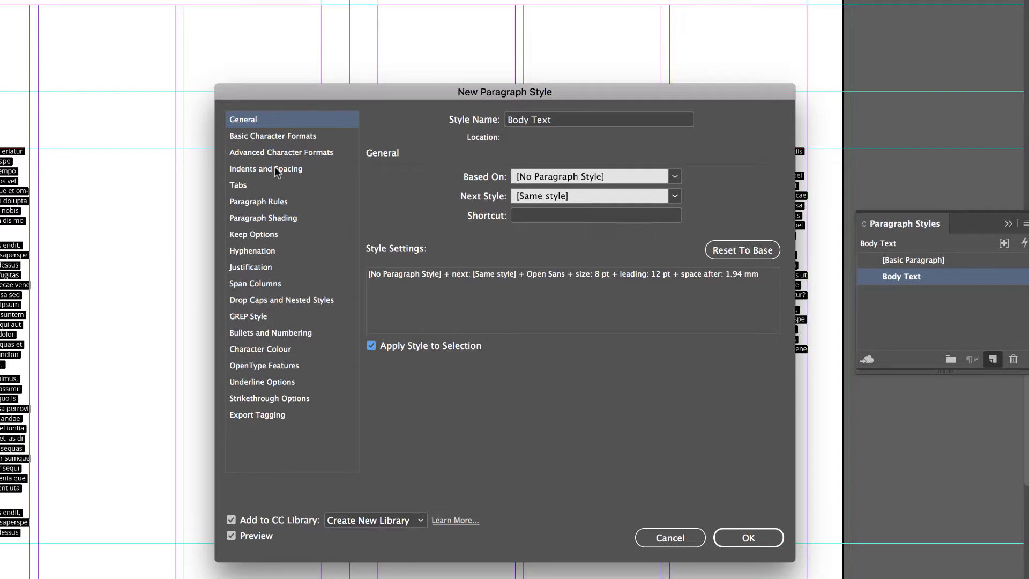
left_click(262, 136)
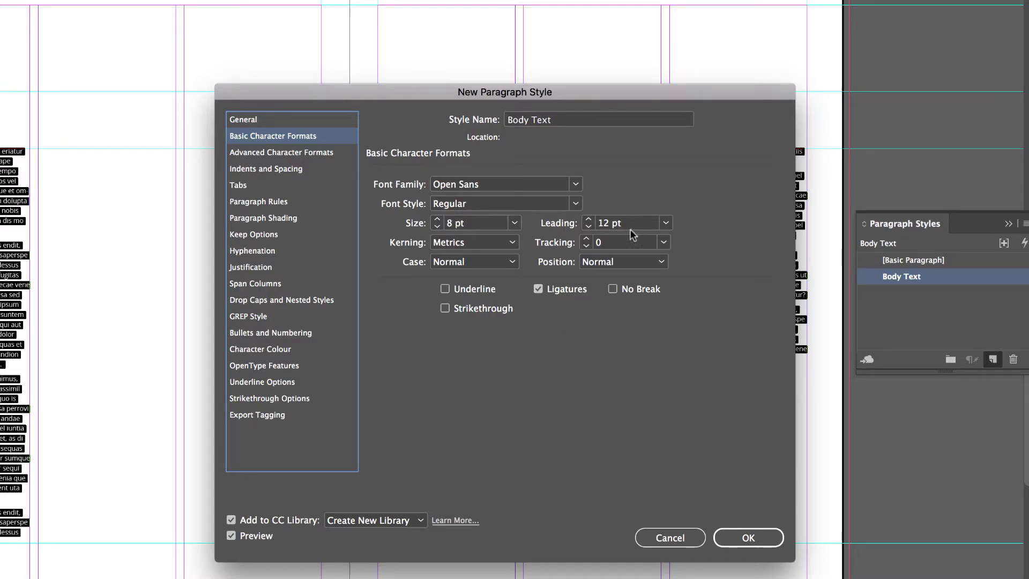
left_click(589, 227)
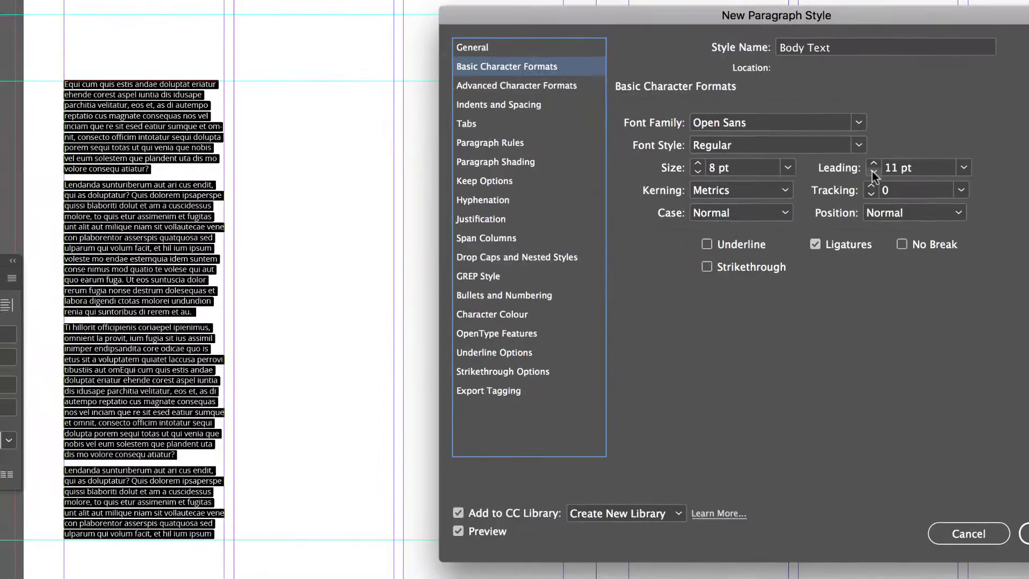
left_click(874, 163)
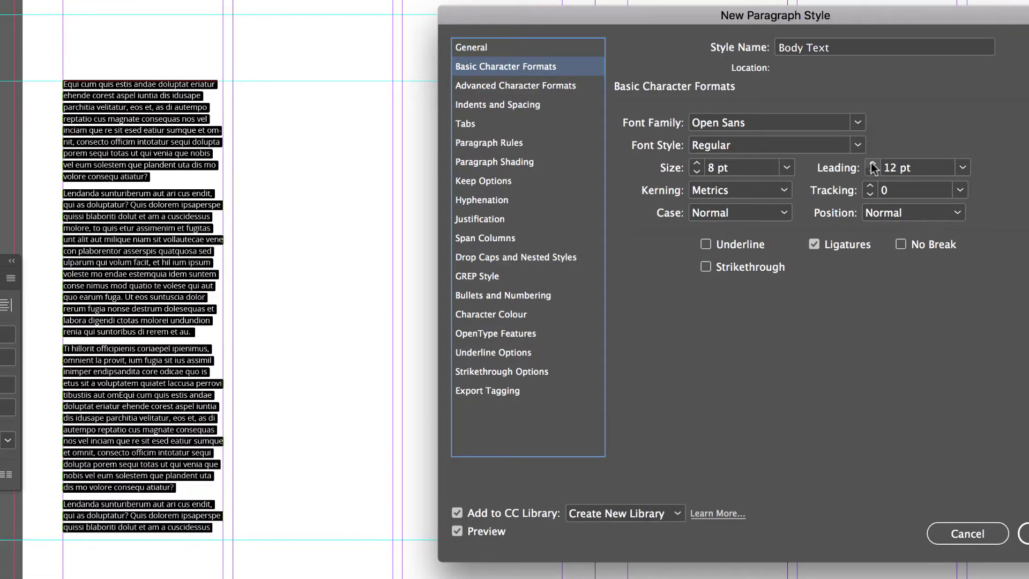
left_click(971, 533)
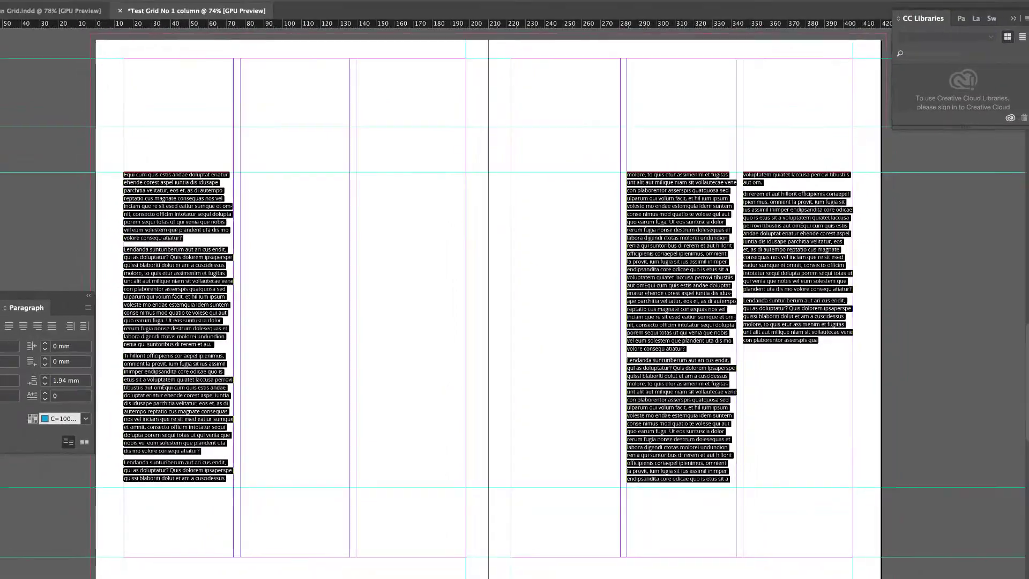
Step: Edit the Body Text style's Basic Character Formats to change leading from 12 pt to 11 pt
key("Escape")
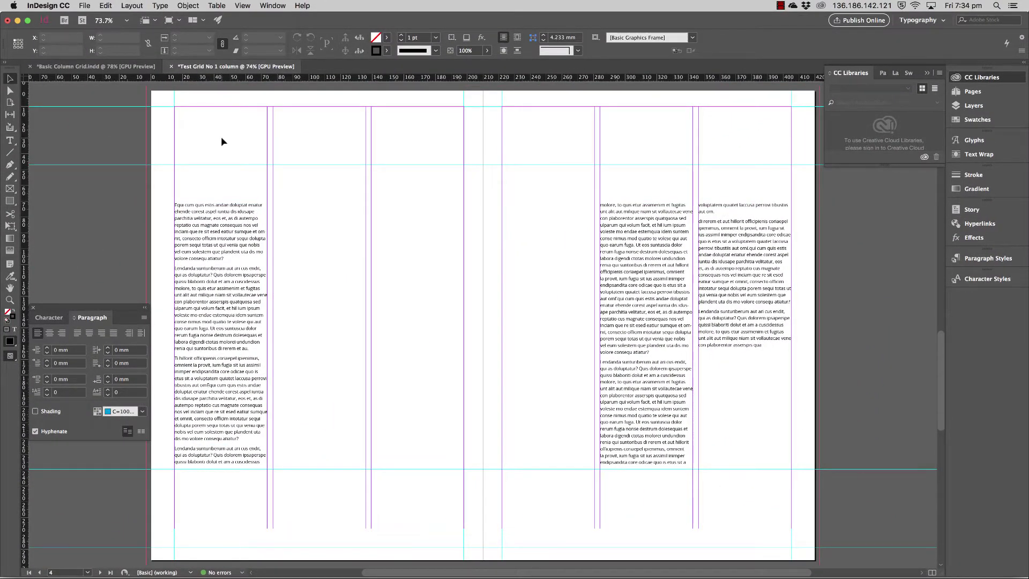
key("super+1")
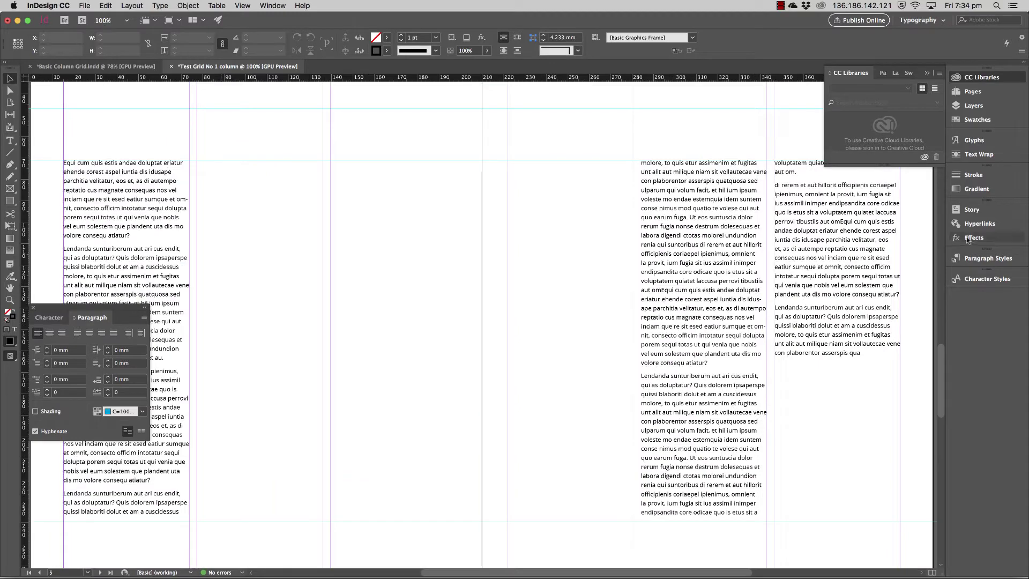
left_click(986, 260)
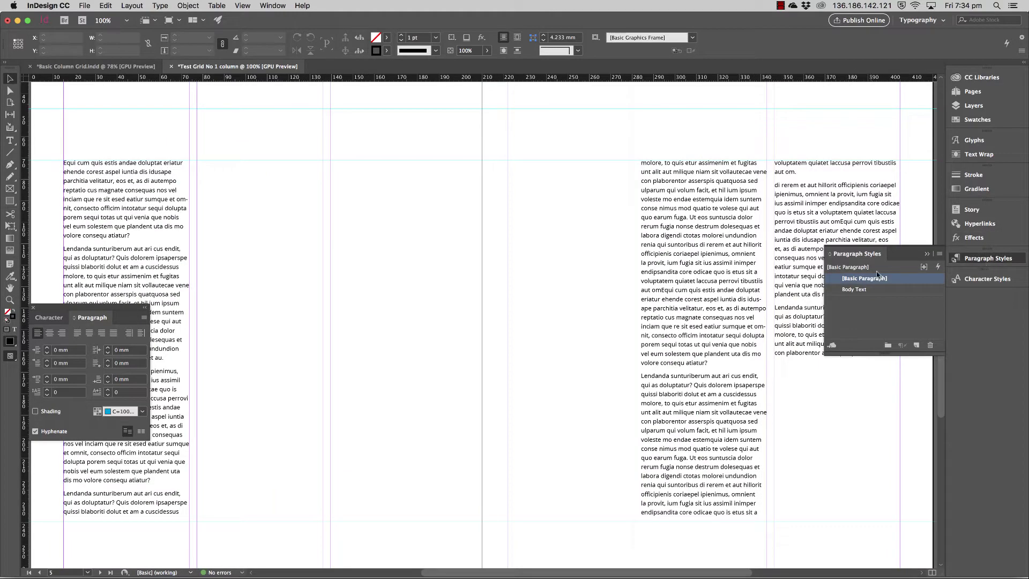
double_click(861, 289)
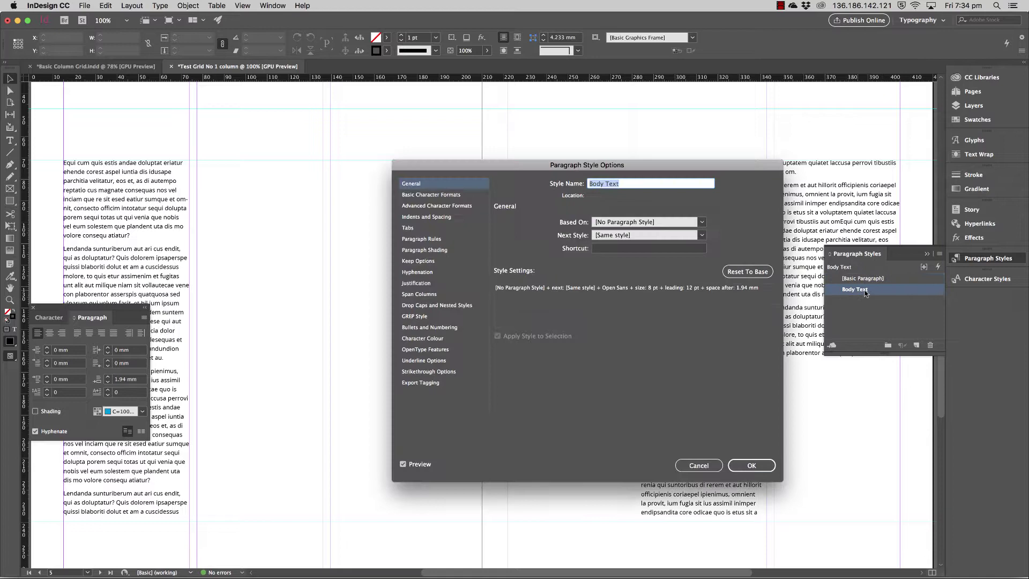
left_click(439, 196)
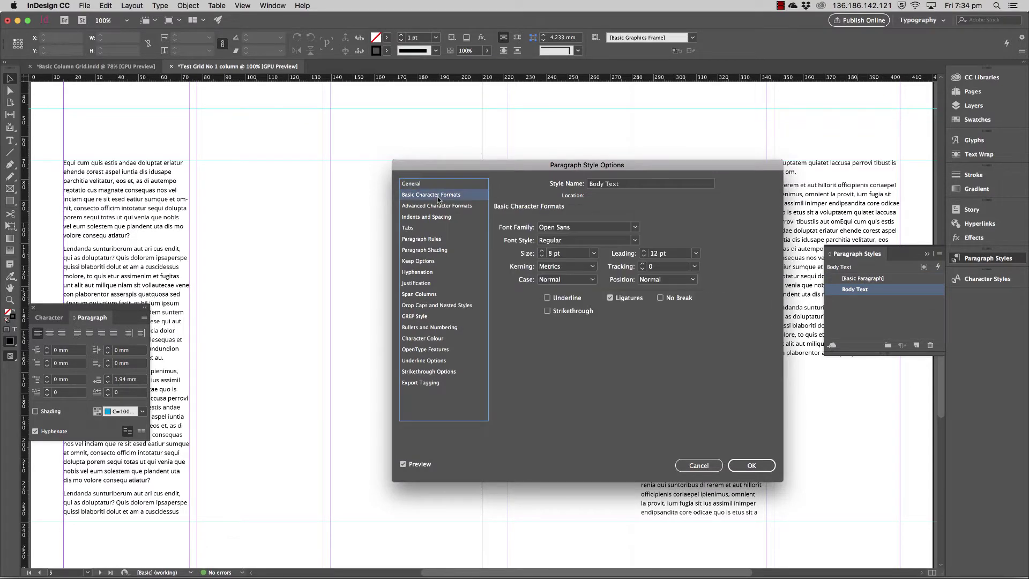
left_click(644, 257)
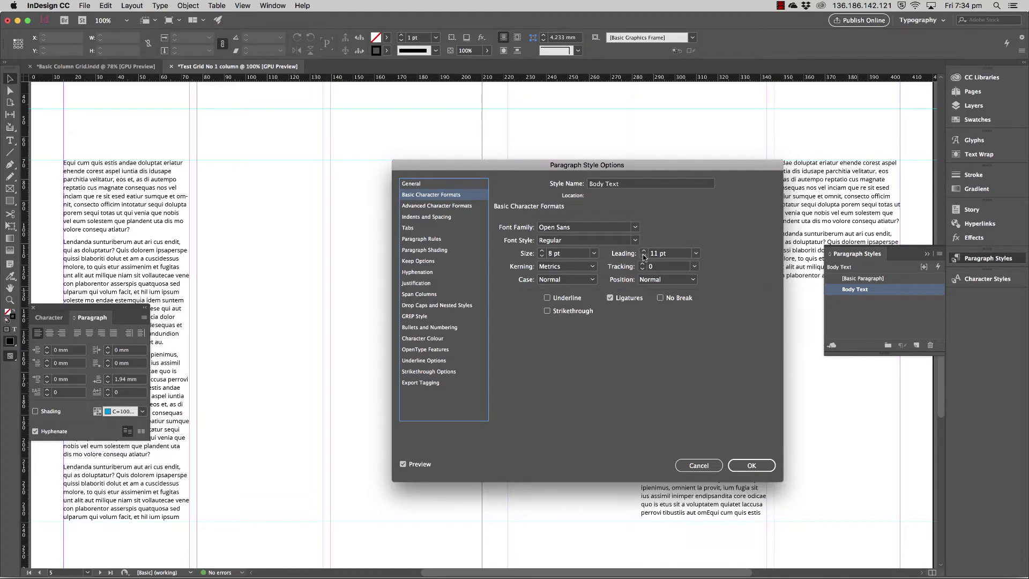
left_click(742, 470)
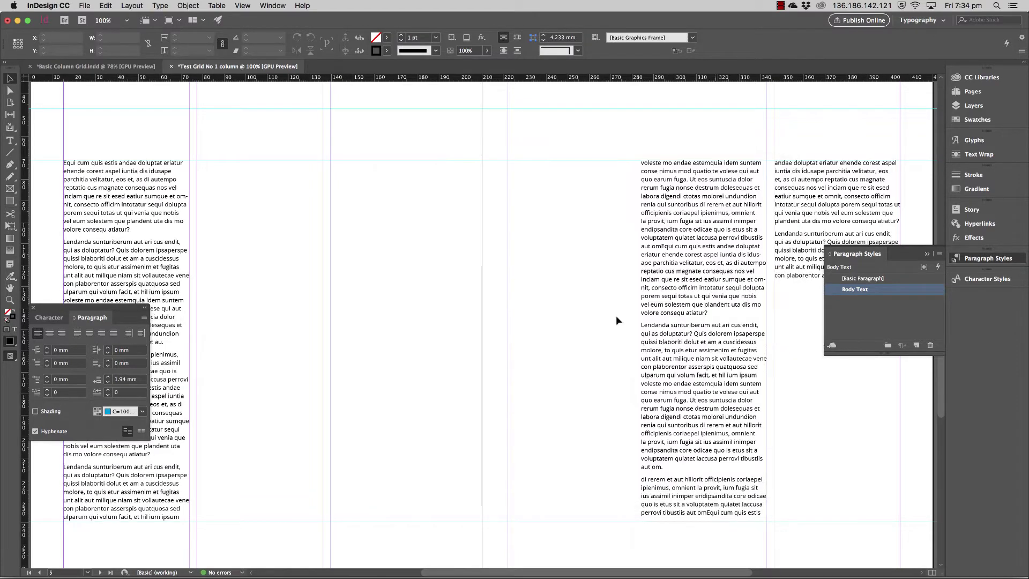
left_click_drag(105, 306, 965, 290)
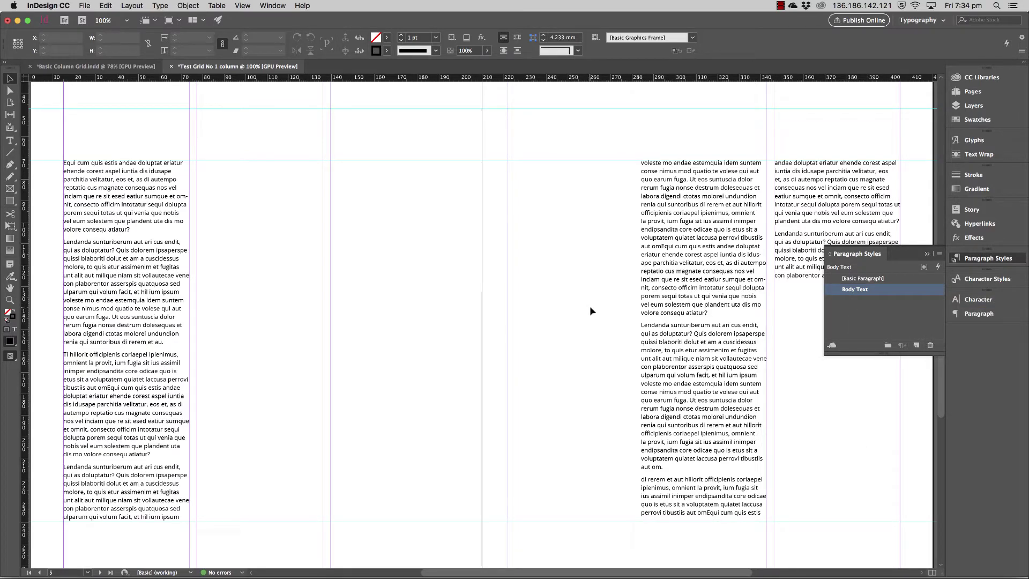
Step: Zoom out to the spread and draw a square rectangle frame across the middle columns
key("super+alt+0")
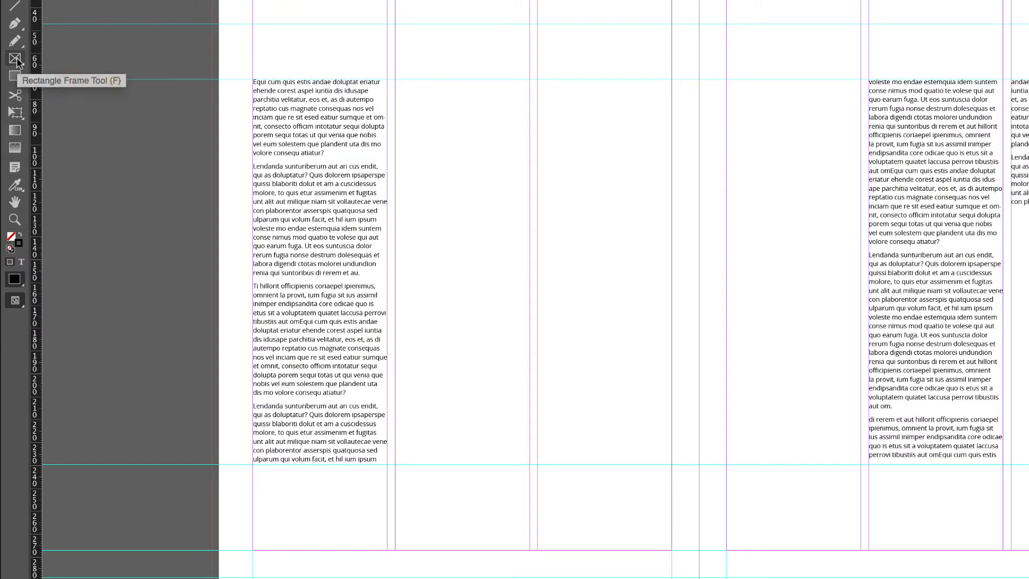
left_click(18, 62)
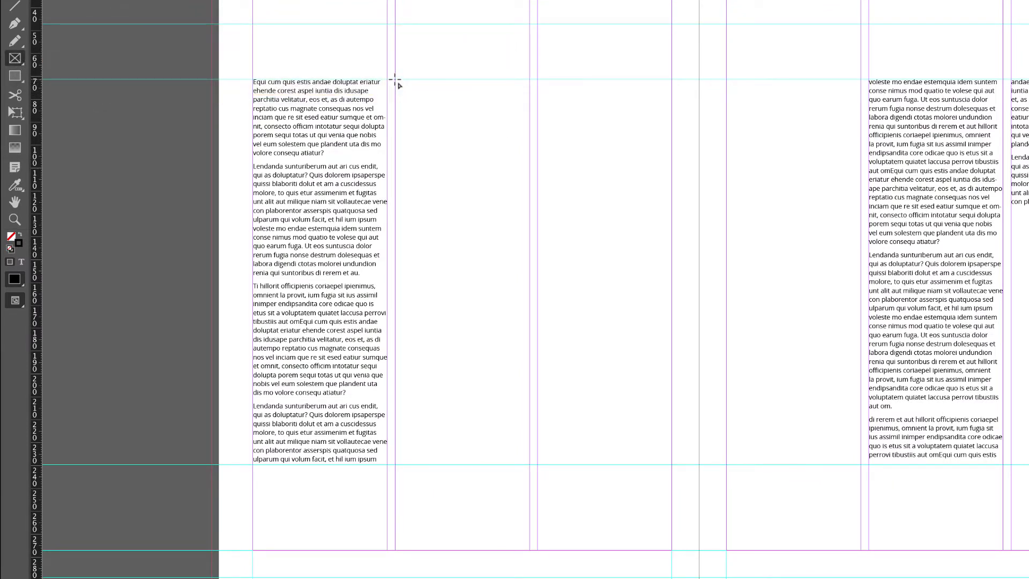
left_click_drag(395, 80, 949, 545)
key("shift")
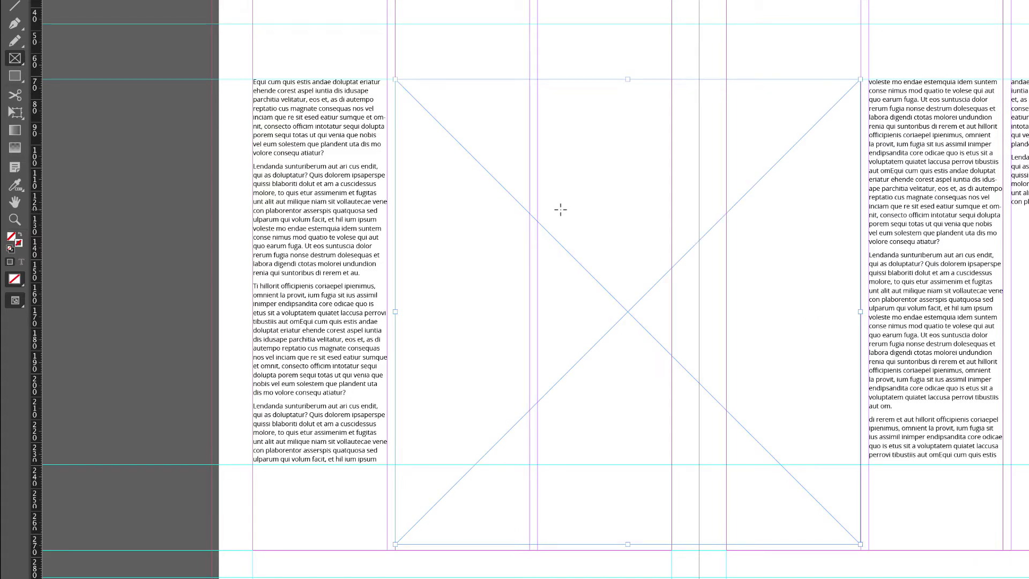
left_click(199, 0)
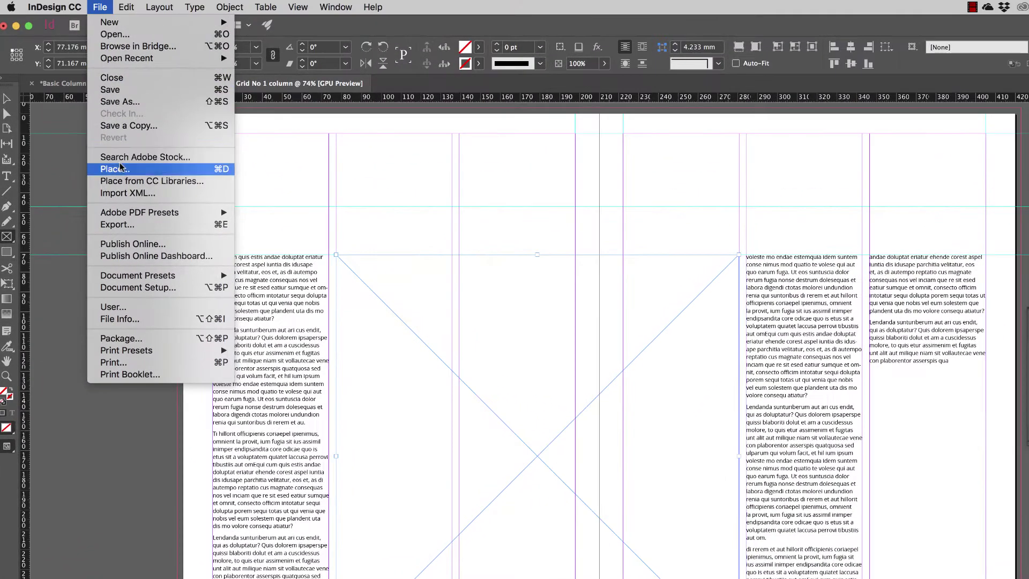
Step: Place Open Day-6611.jpg into the selected square frame between the text columns
left_click(131, 31)
left_click(432, 142)
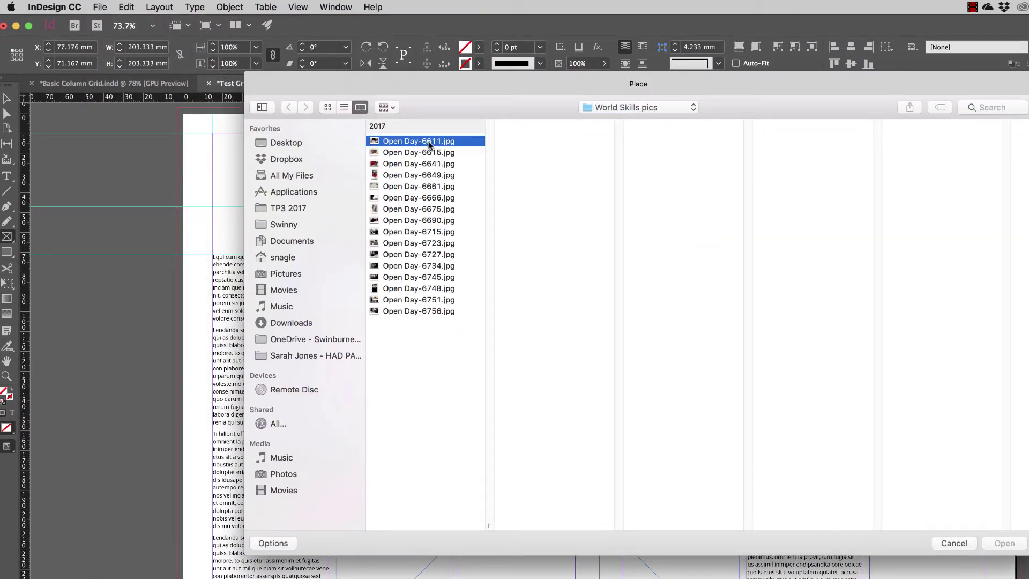
left_click(1005, 543)
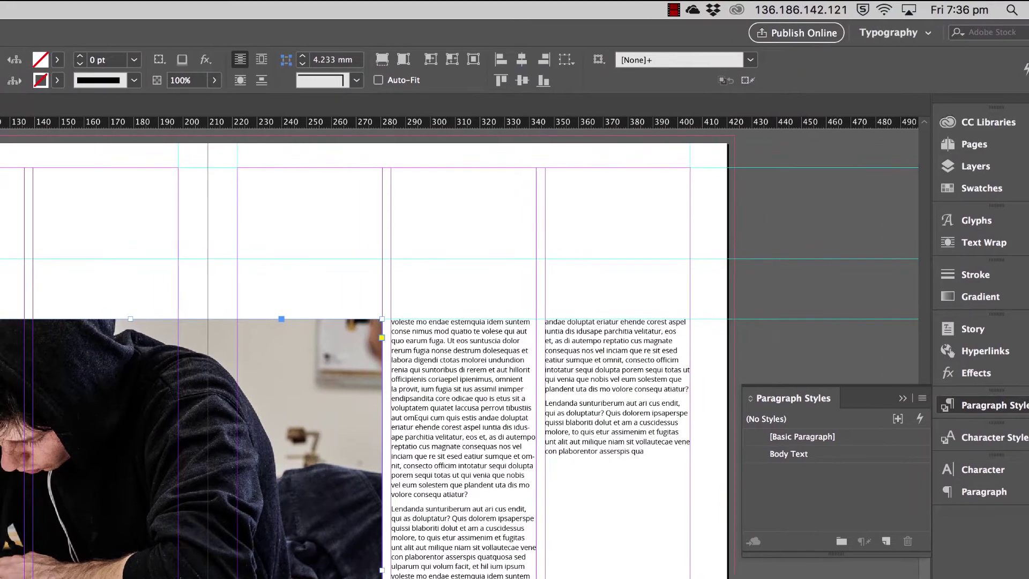
Step: Open the Links panel and dock it with the panels on the right
left_click(276, 7)
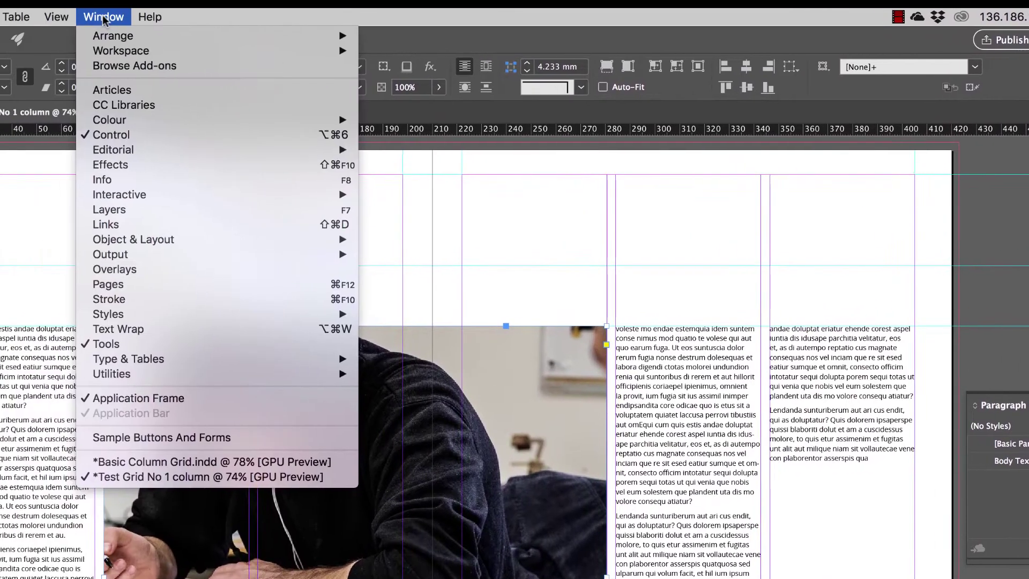
left_click(134, 224)
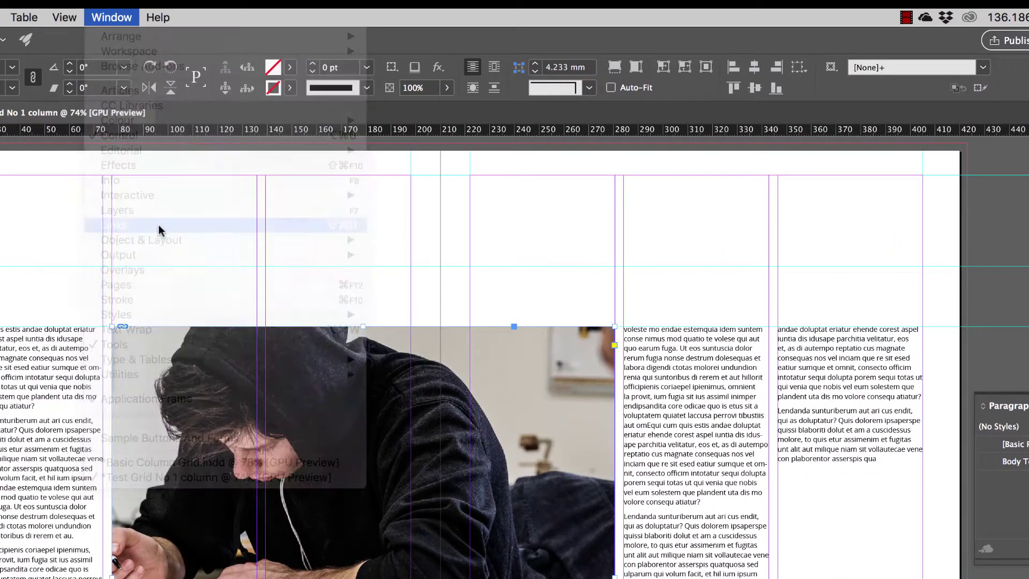
left_click_drag(260, 223, 1028, 521)
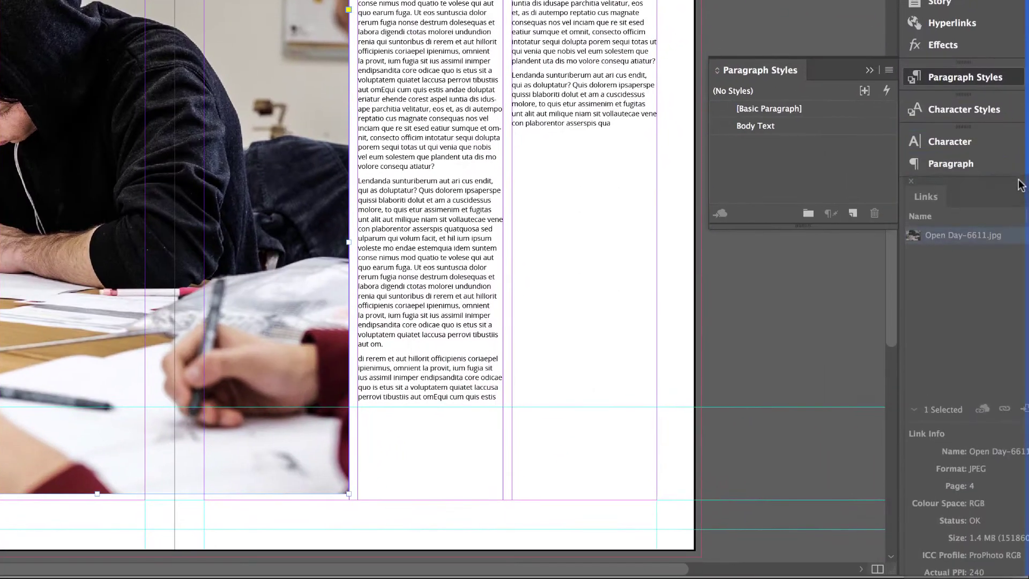
left_click_drag(1021, 185, 995, 195)
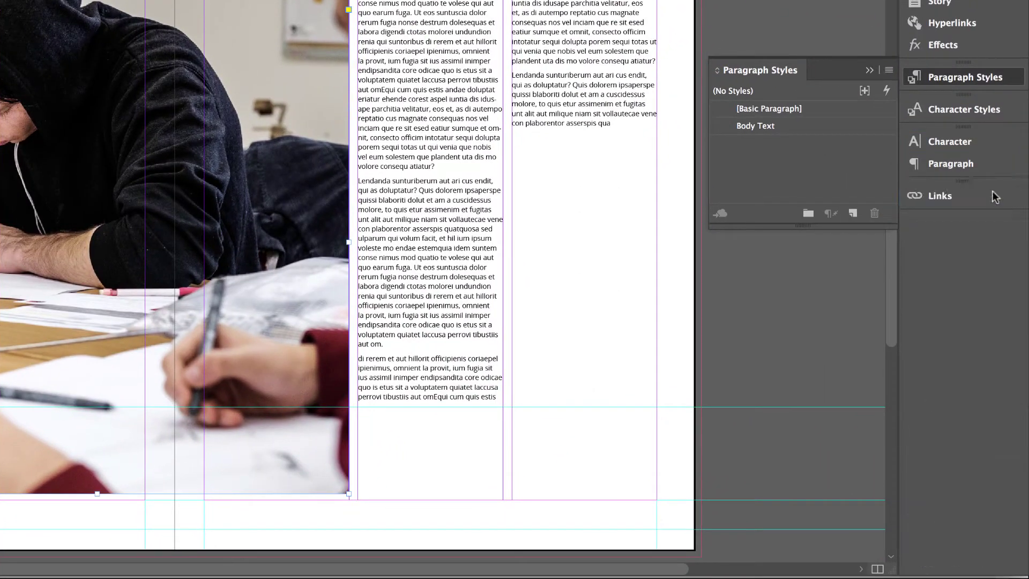
Step: Expand the Link Info to show JPEG, 240 ppi and 2800 x 2000 for the photo
left_click(931, 200)
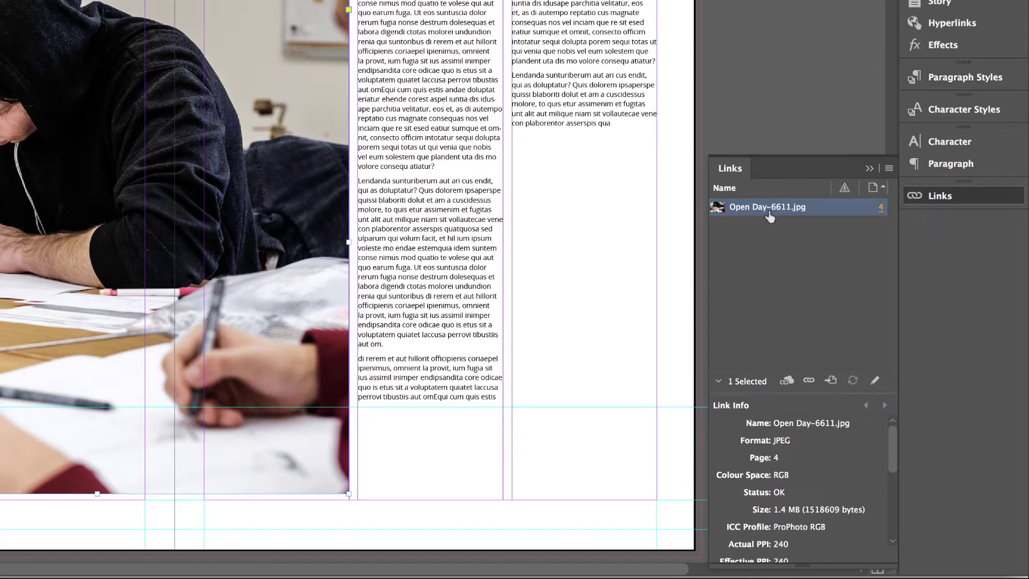
left_click_drag(809, 395, 802, 280)
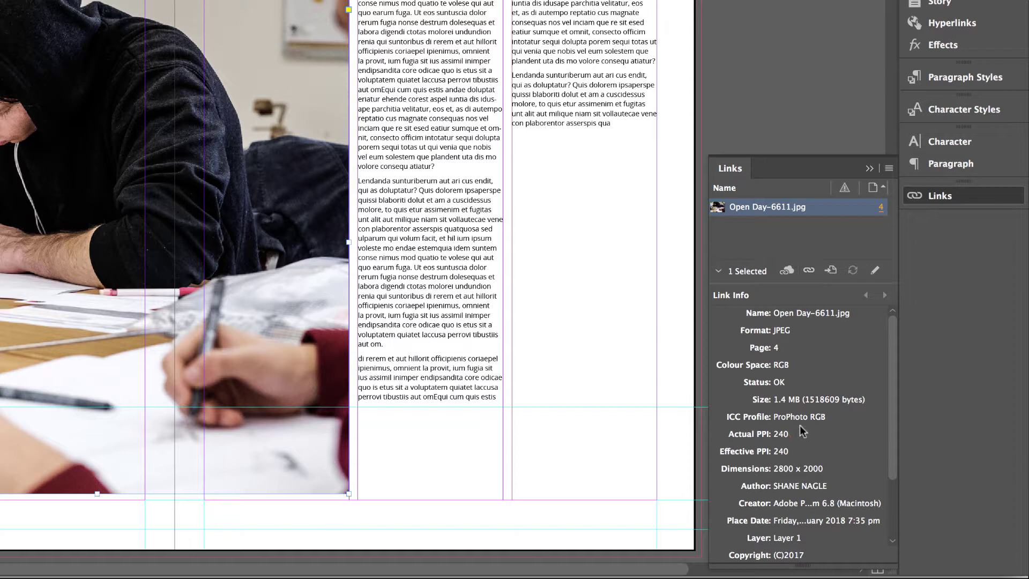
left_click_drag(893, 359, 896, 301)
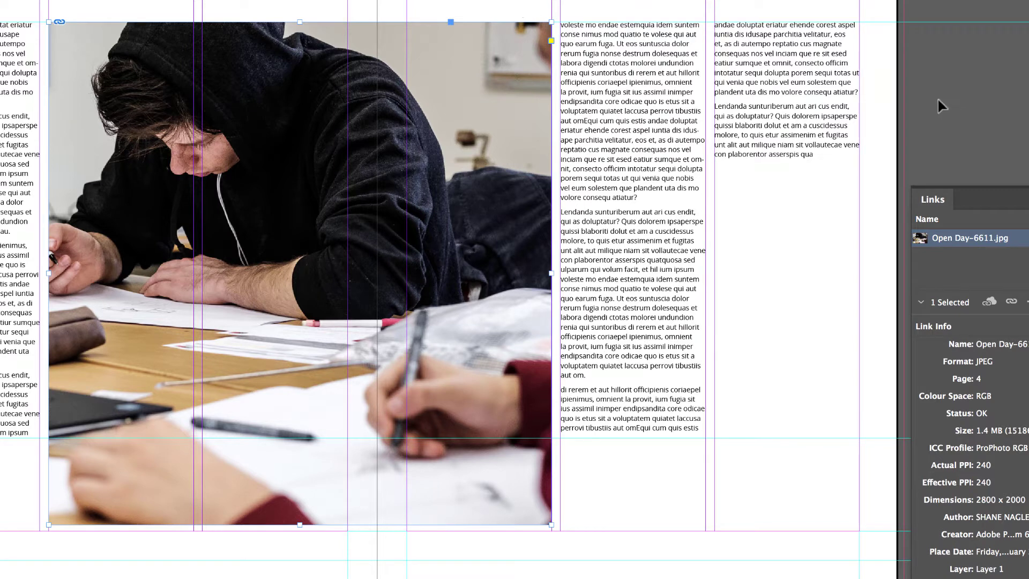
Step: Drag the photo content right and down inside its frame
left_click(308, 279)
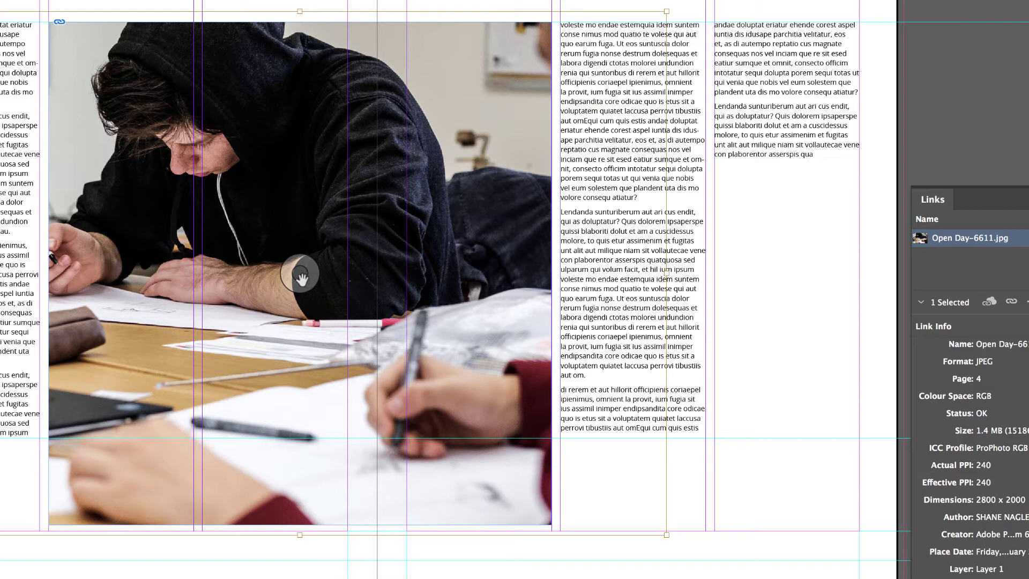
left_click_drag(300, 274, 353, 292)
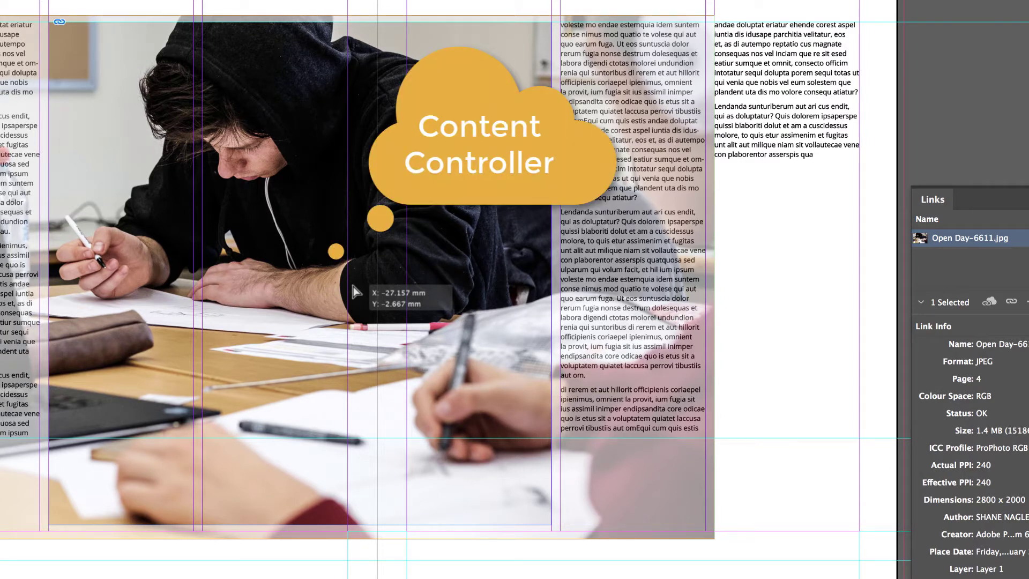
left_click_drag(352, 286, 352, 285)
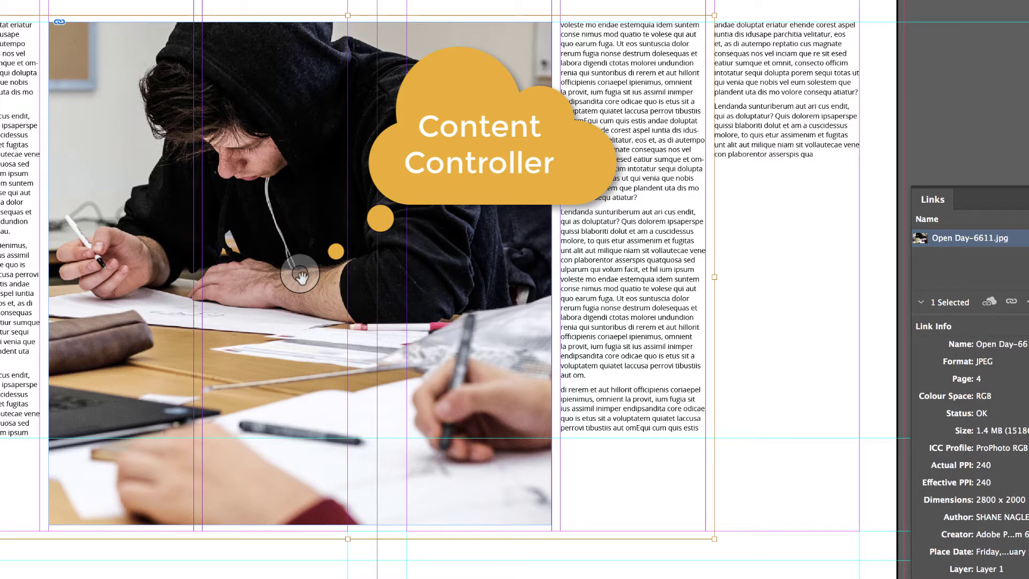
Step: Nudge the photo up three steps with the arrow keys, evening out its left-right position
key("Left")
key("Left")
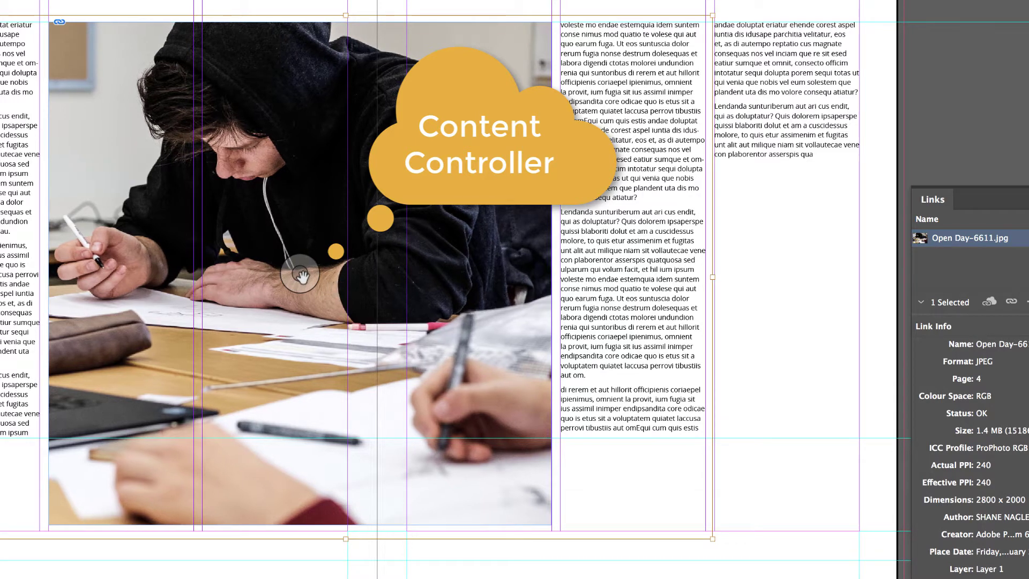
key("Up")
key("Up")
key("Up")
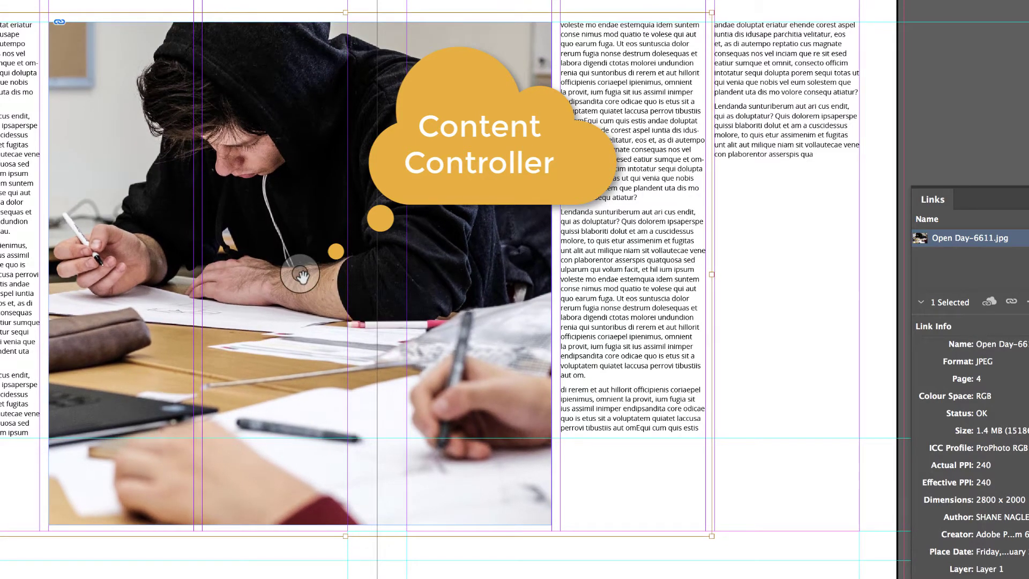
key("Up")
key("Up")
key("Up")
key("Up")
key("Up")
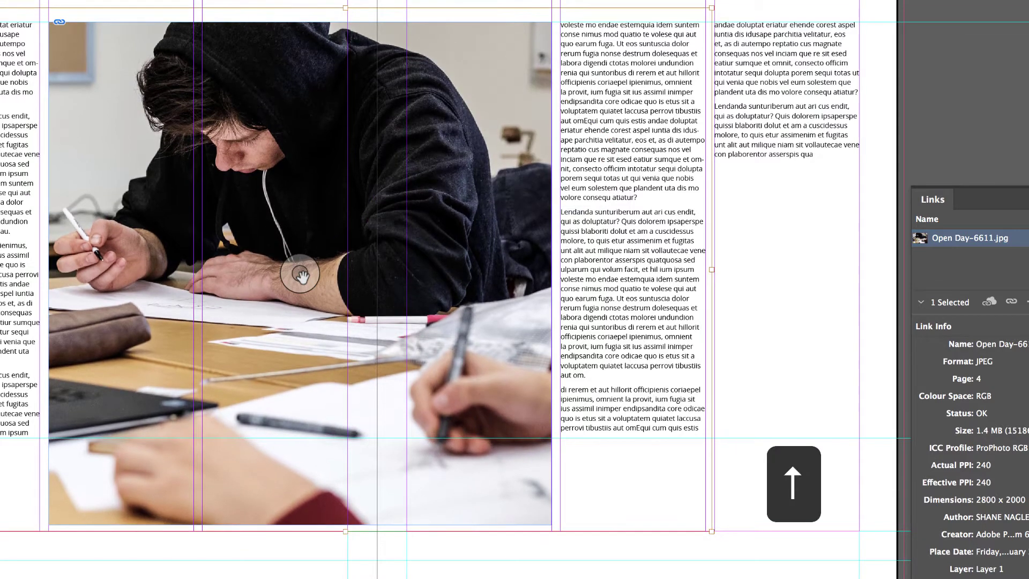
key("Up")
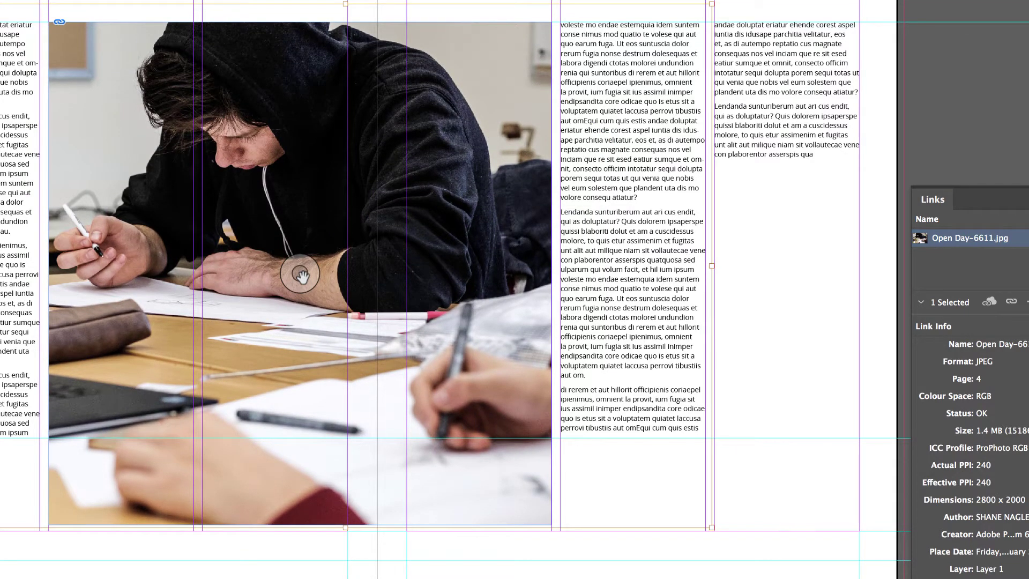
key("Right")
key("Right")
key("Right")
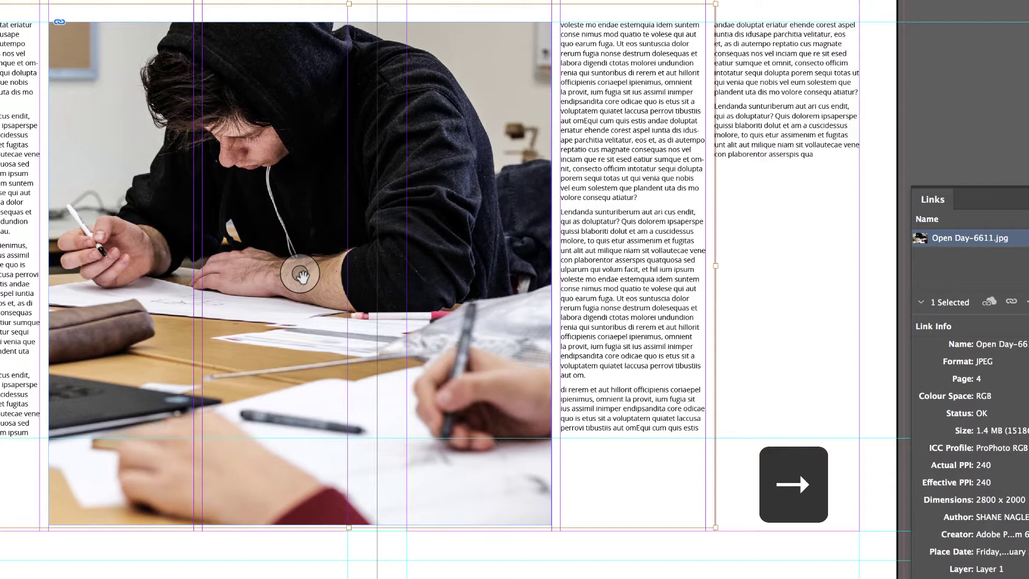
key("Left")
key("Left")
key("Left")
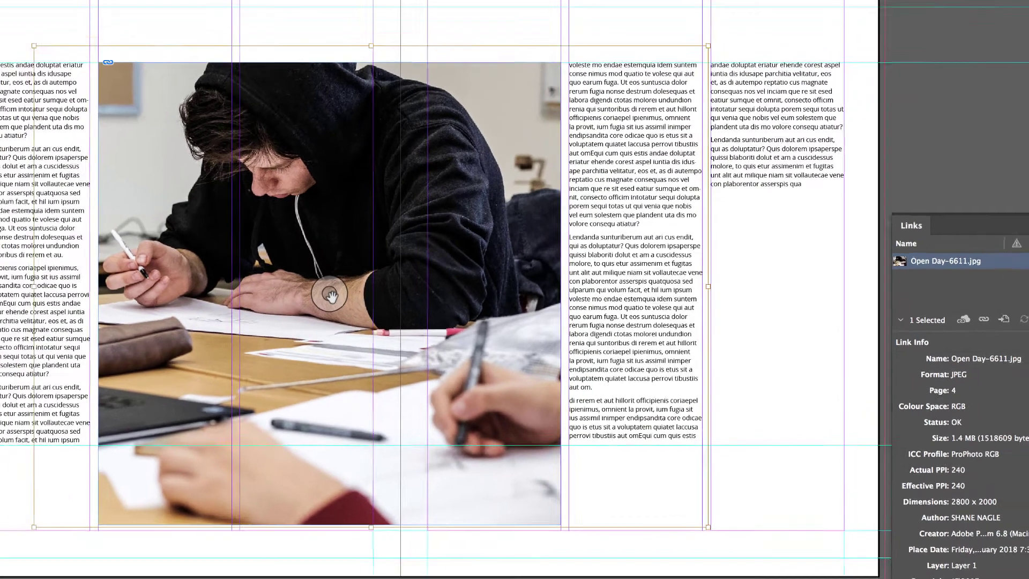
Step: Deselect the frame, save as Test Grid No 1 column.indd, preview, and close the Links panel
key("v")
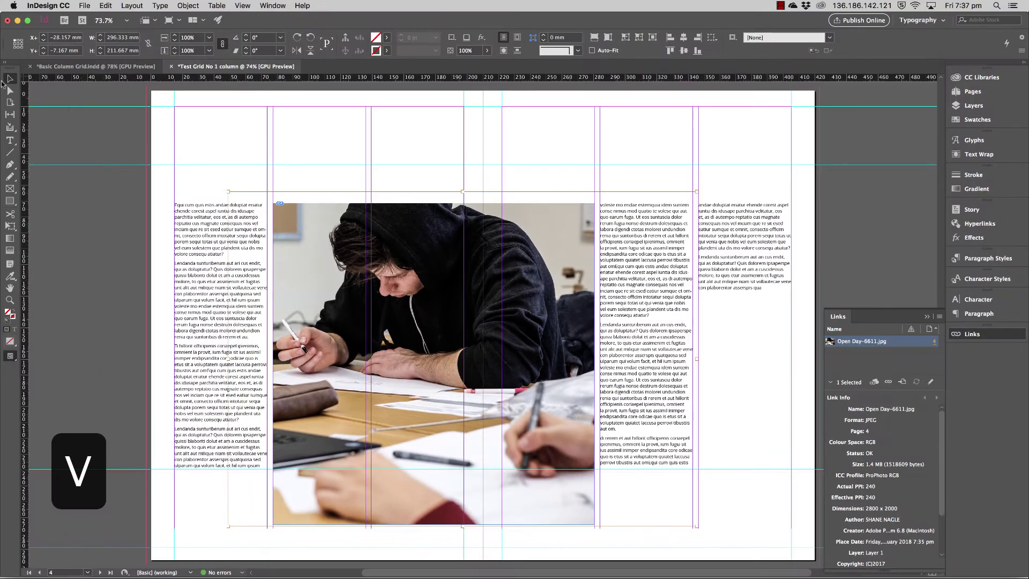
left_click(202, 132)
key("super+s")
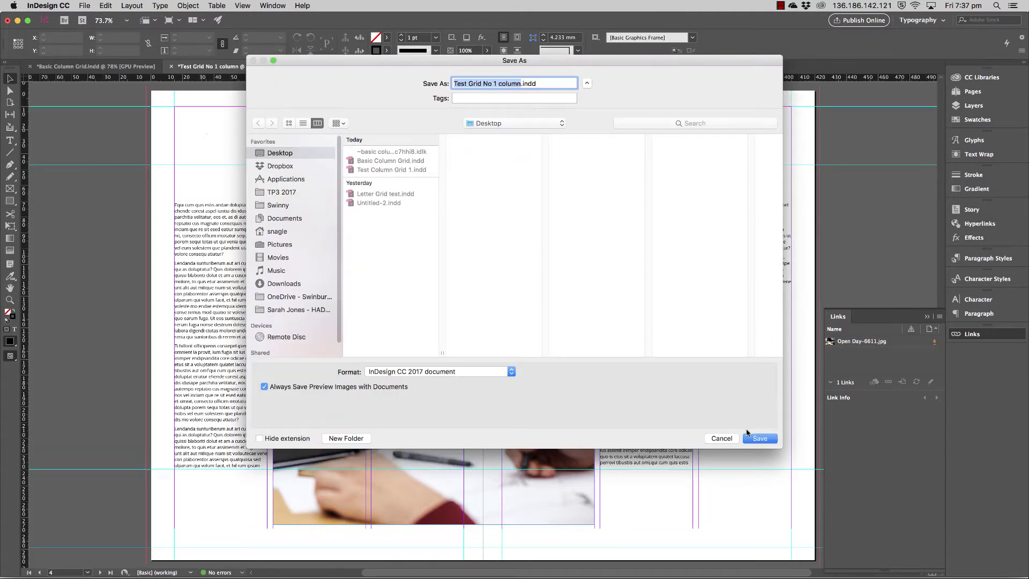
left_click(760, 438)
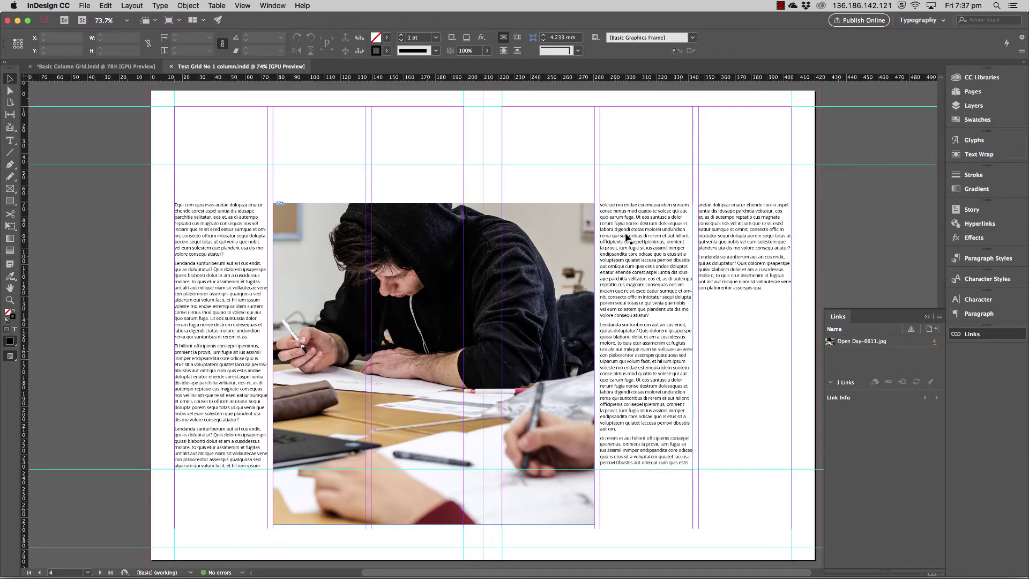
key("w")
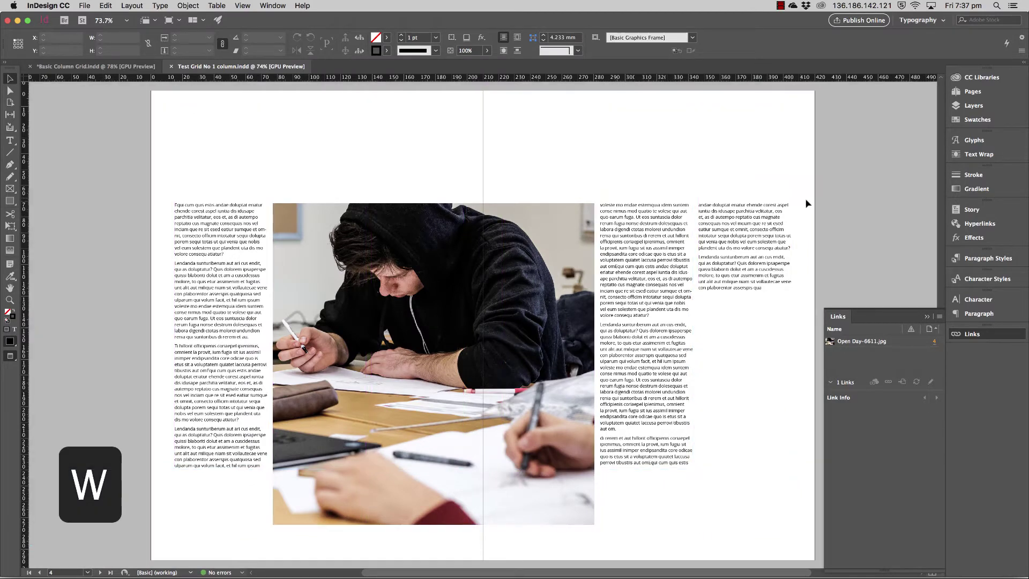
left_click(899, 313)
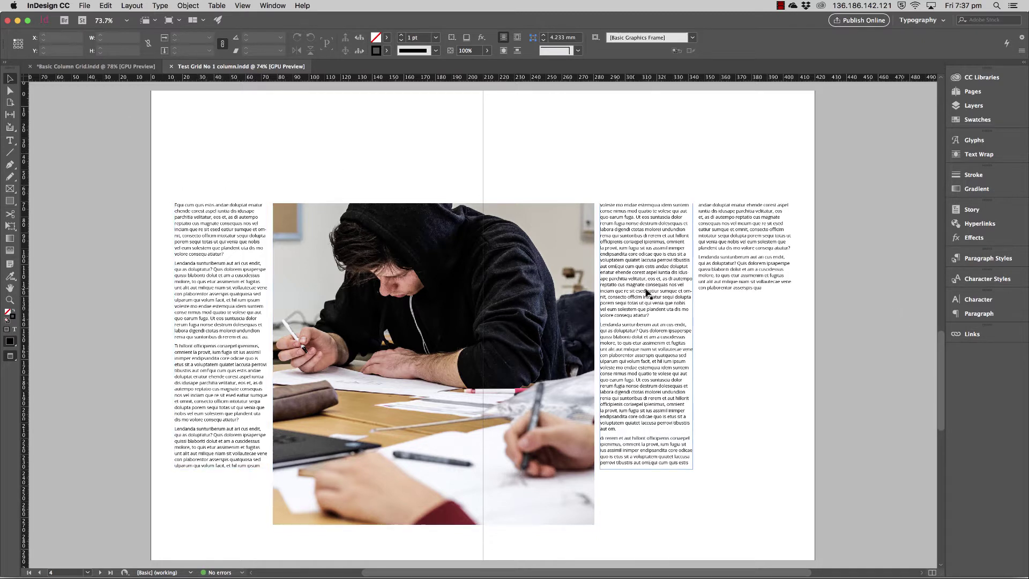
Step: Draw a text frame above the first column and type 'Headings are Informative and Terrific'
key("w")
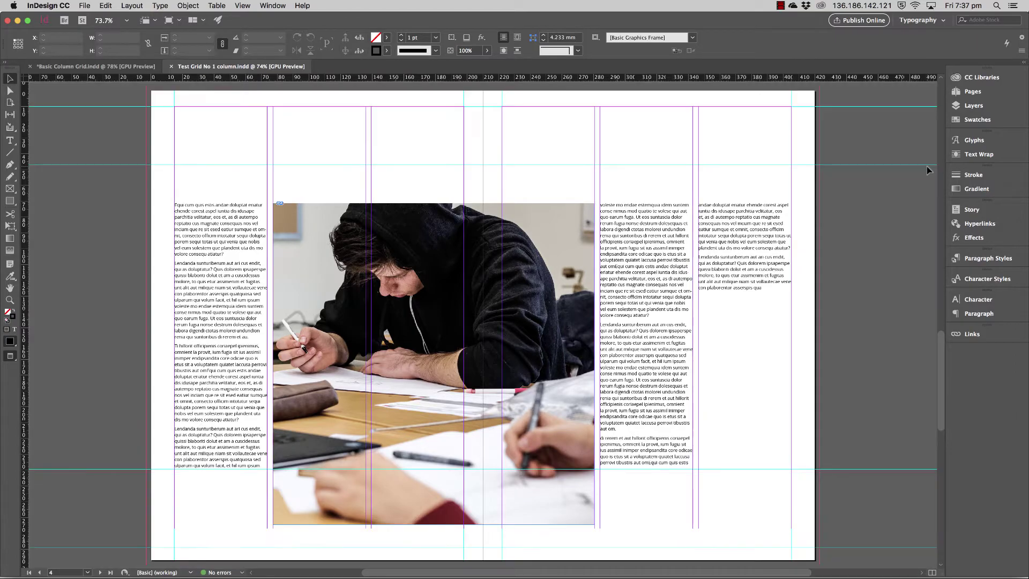
key("t")
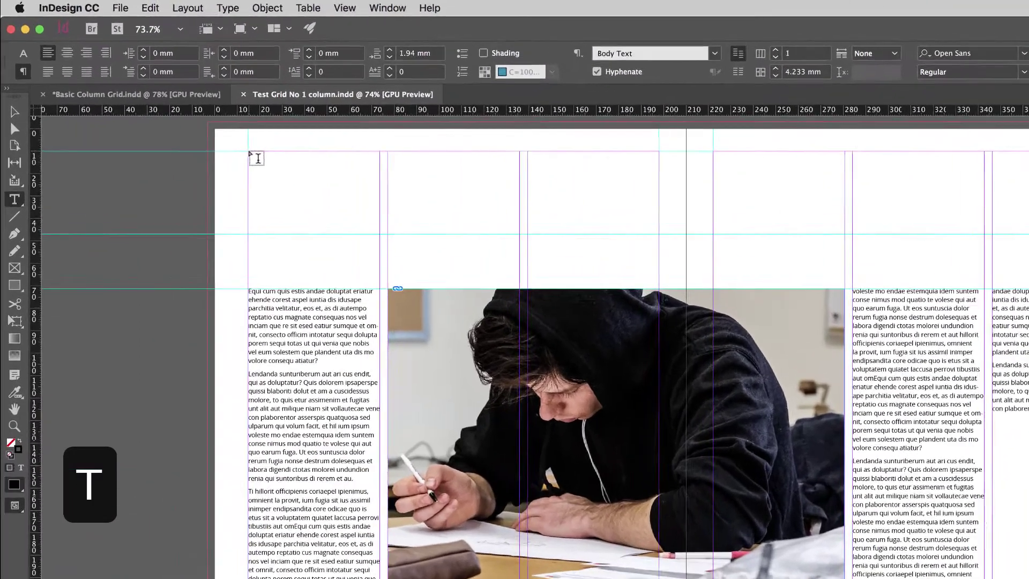
left_click_drag(179, 117, 373, 137)
left_click_drag(586, 220, 587, 220)
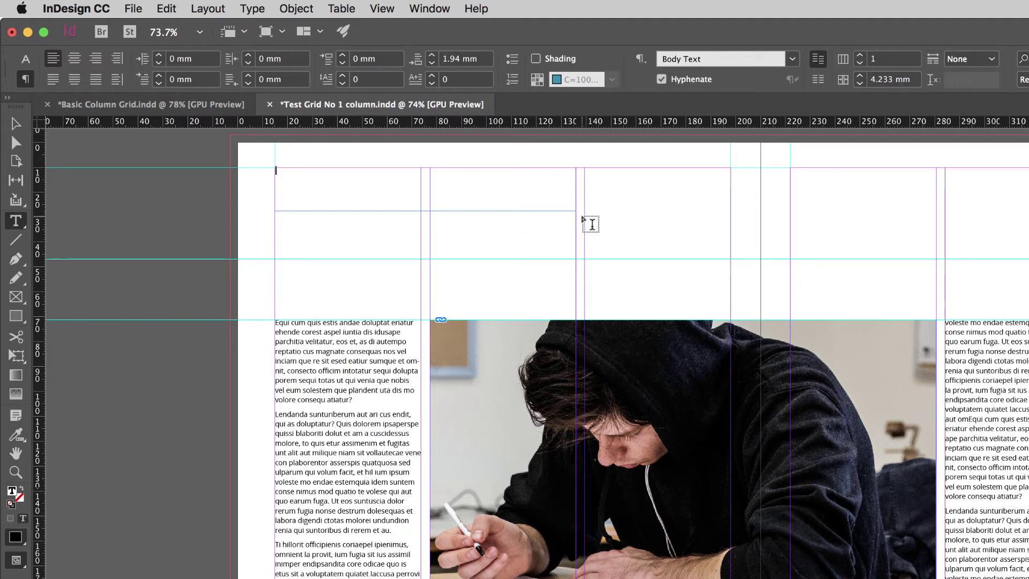
type("Headings are Groocy a")
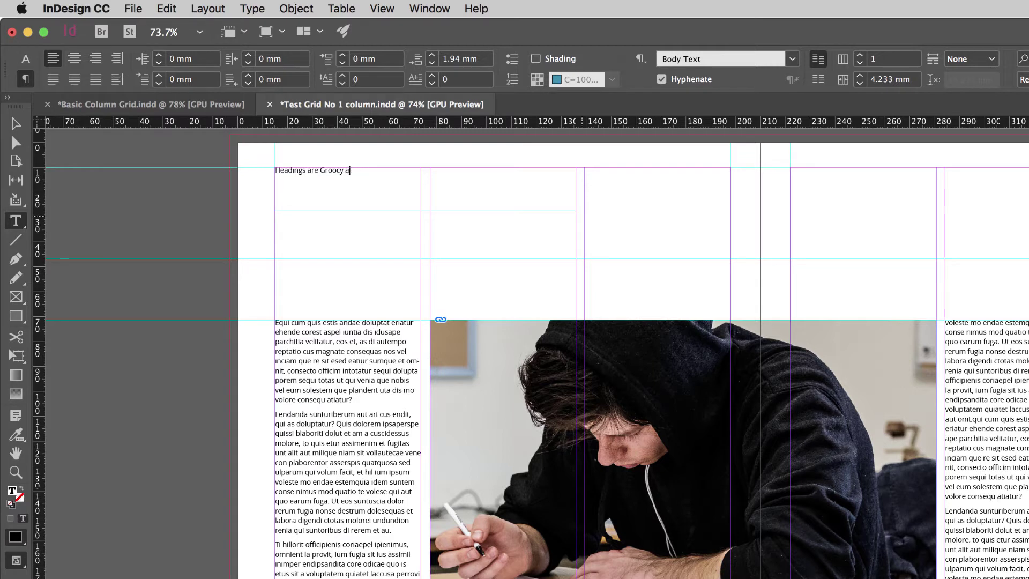
key("BackSpace")
key("BackSpace")
key("BackSpace")
key("BackSpace")
key("BackSpace")
key("BackSpace")
key("BackSpace")
key("BackSpace")
type("Informative and Terrific")
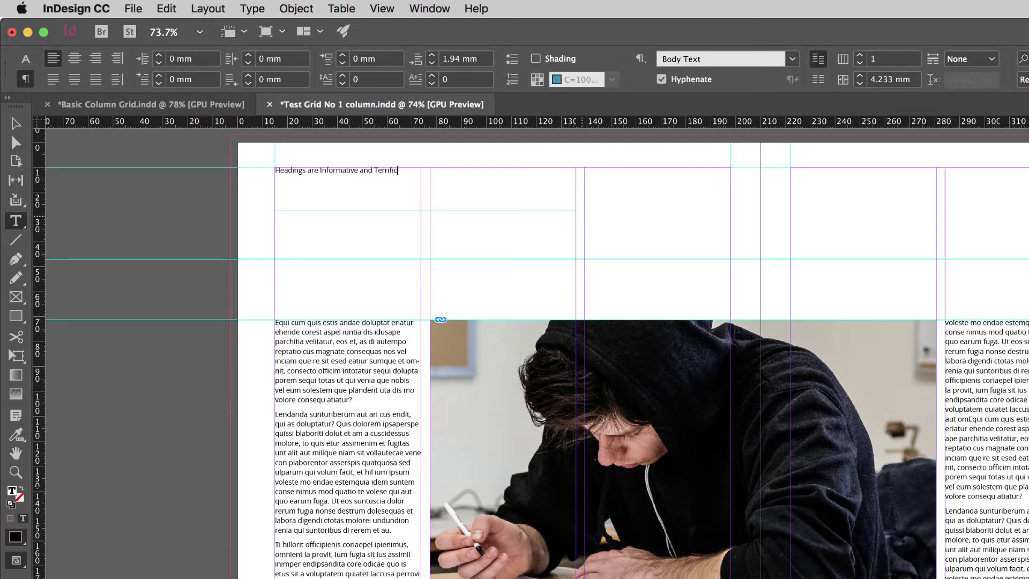
Step: Select all the heading text and enlarge it, stepping back one size to fit
key("shift+Up")
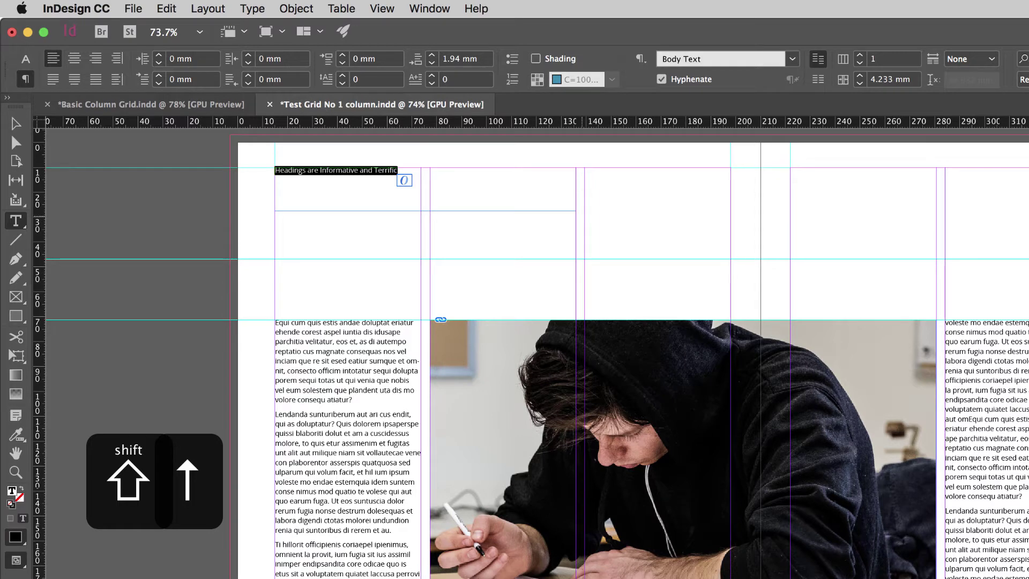
key("Escape")
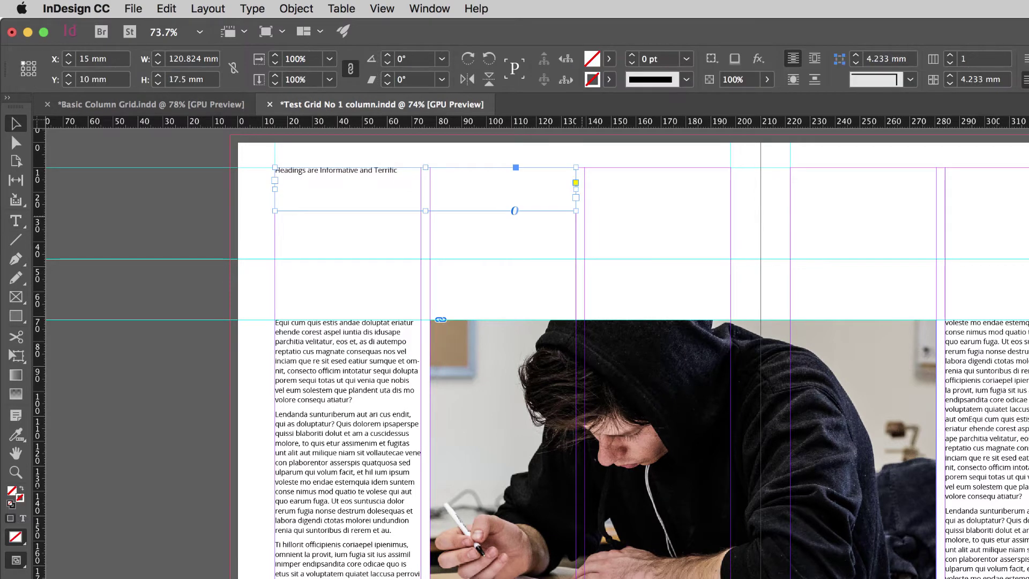
double_click(411, 190)
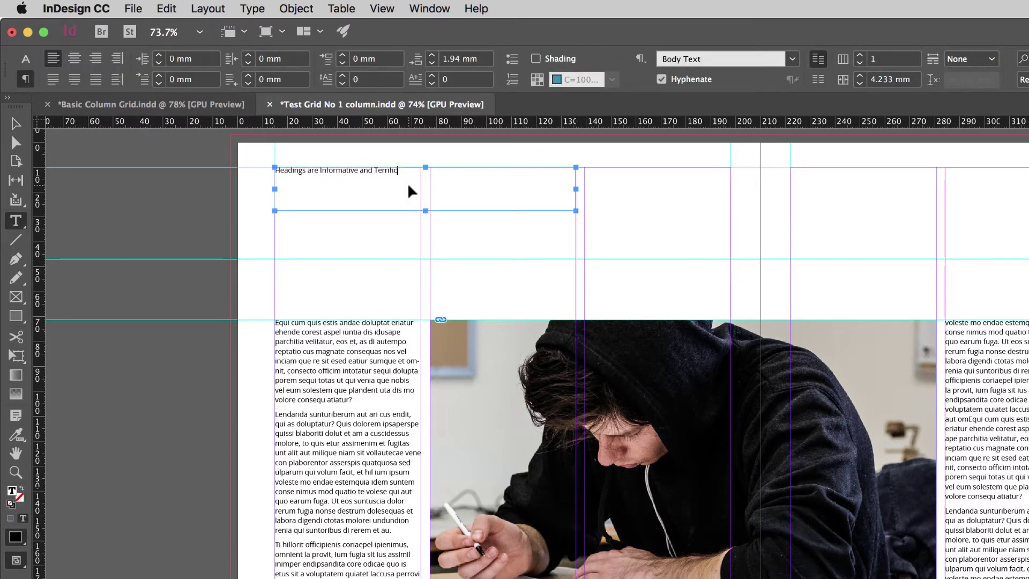
key("super+a")
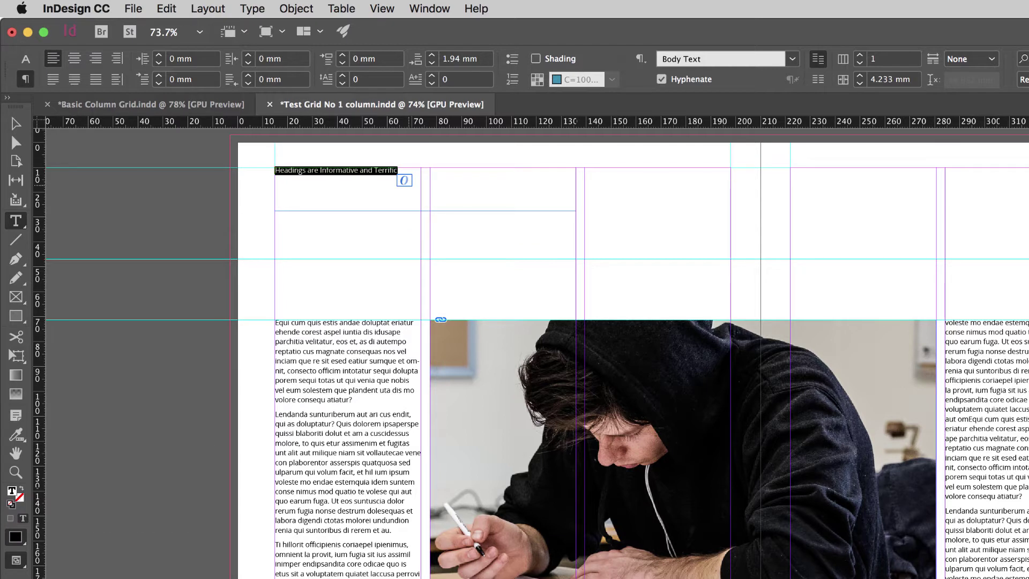
key("shift+super+period")
key("shift+super+period")
key("shift+super+period")
key("shift+super+period")
key("shift+super+period")
key("shift+super+period")
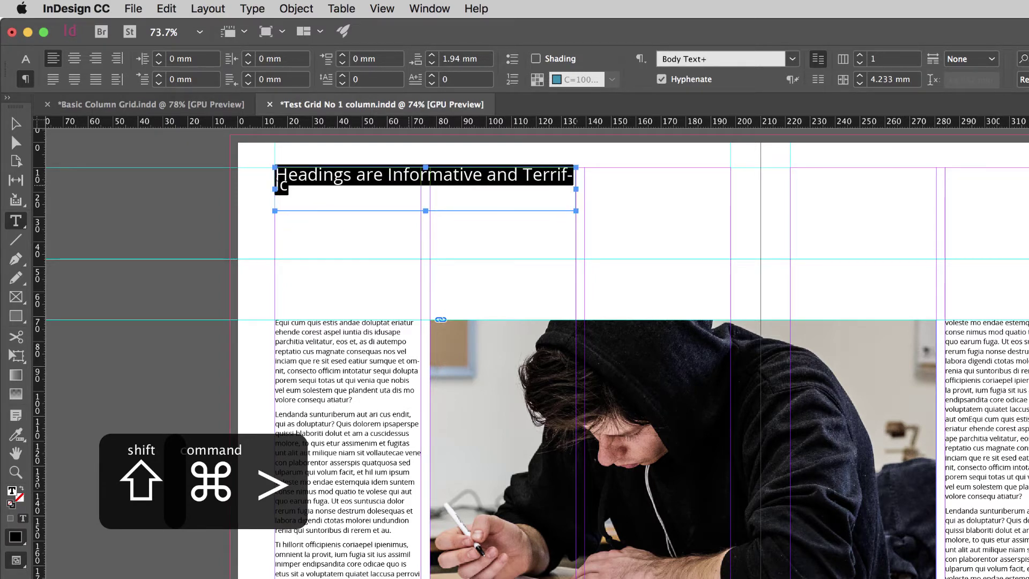
key("shift+super+period")
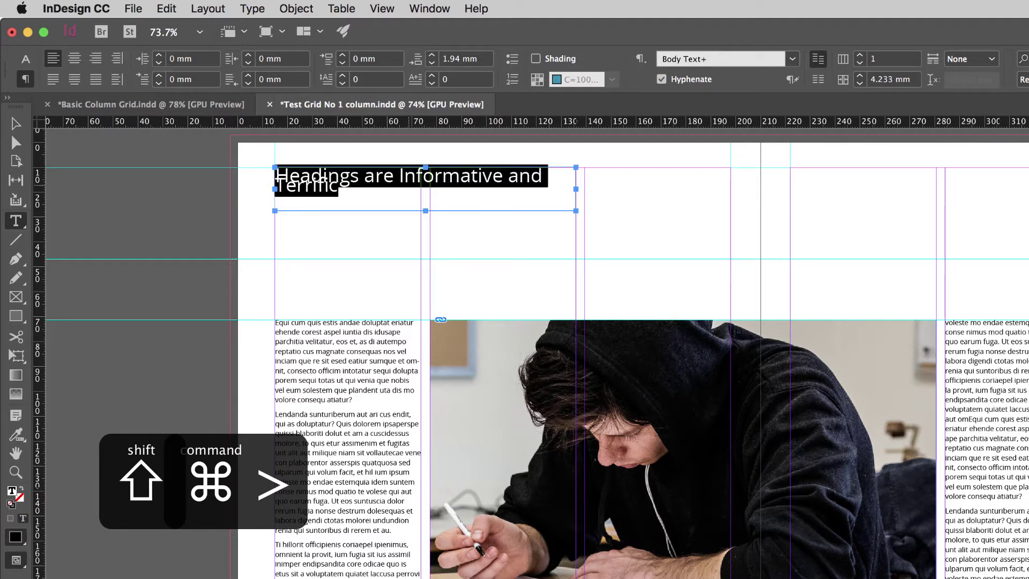
key("shift+super+comma")
key("shift+super+comma")
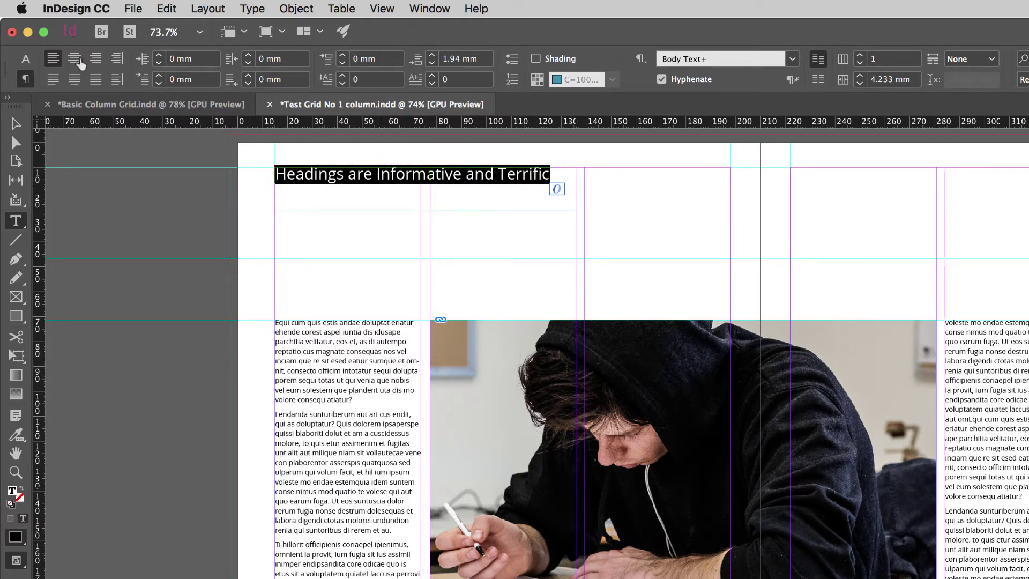
Step: Set the heading to 20 pt and widen its frame so 'Terrific' fits on one line
left_click(25, 59)
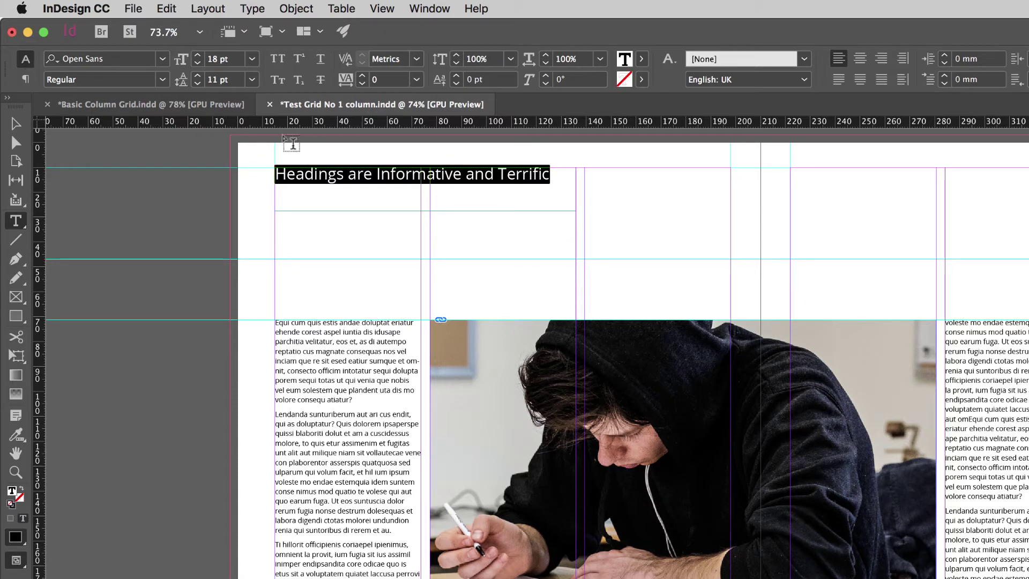
left_click(197, 56)
left_click(198, 56)
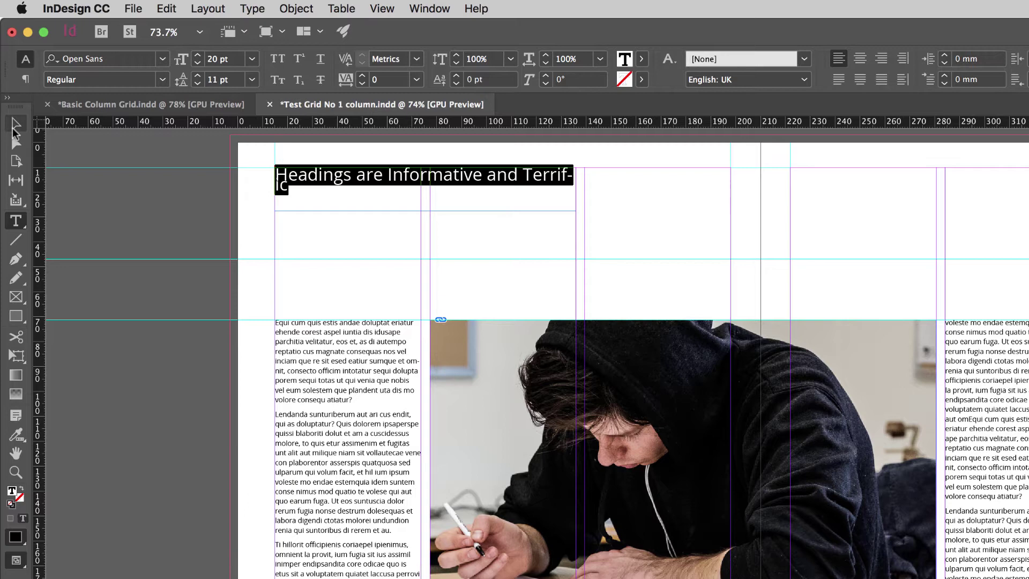
left_click(12, 131)
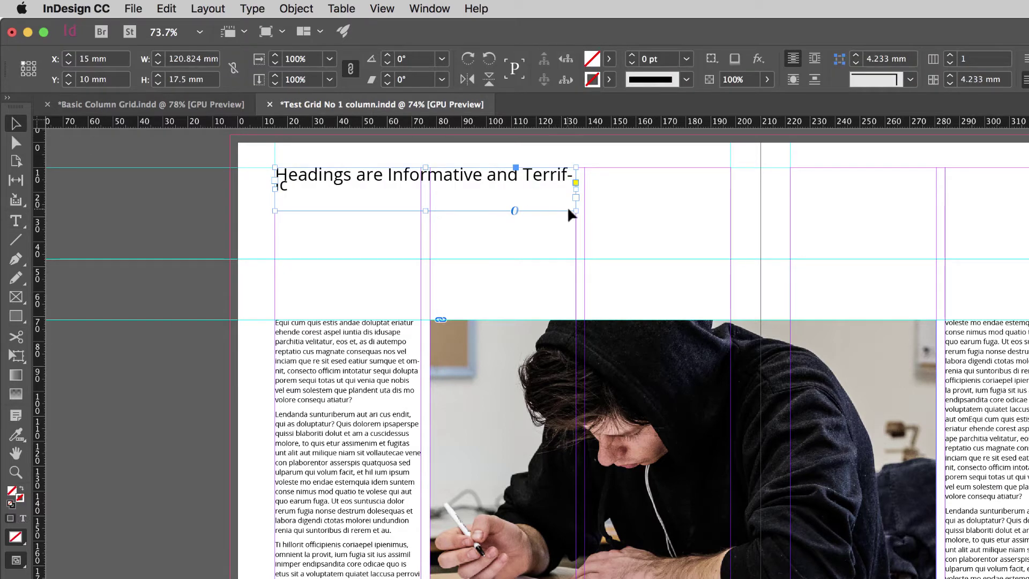
left_click_drag(572, 211, 653, 211)
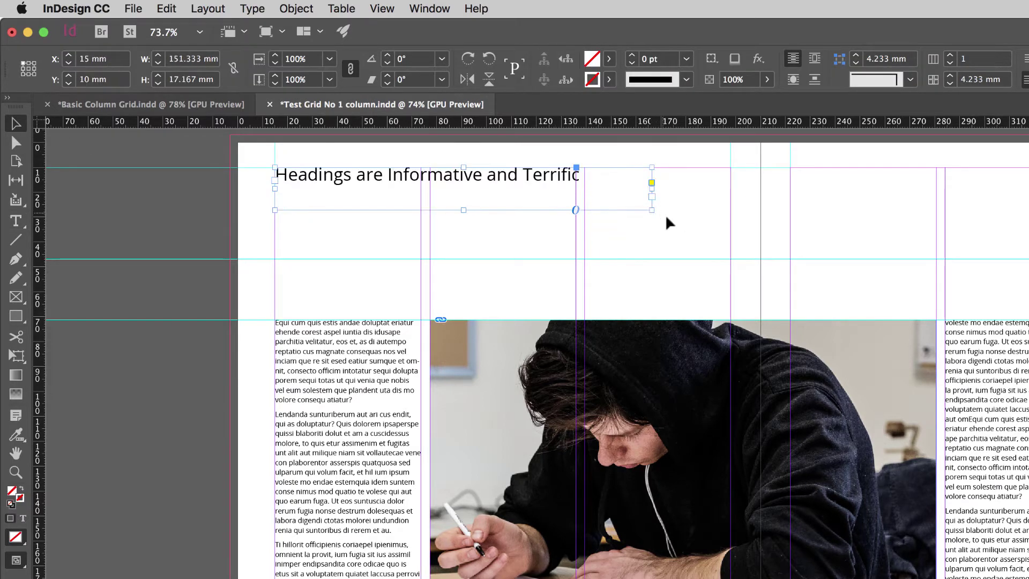
left_click(676, 227)
key("t")
left_click(508, 178)
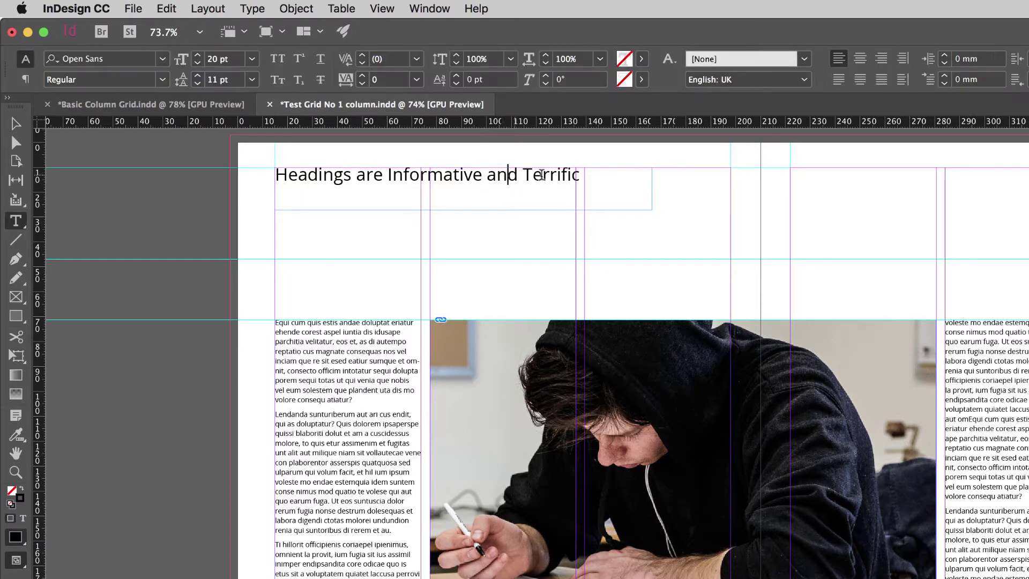
left_click_drag(581, 175, 228, 175)
Step: Make the heading Semibold and tint its fill to 80% grey
left_click(162, 80)
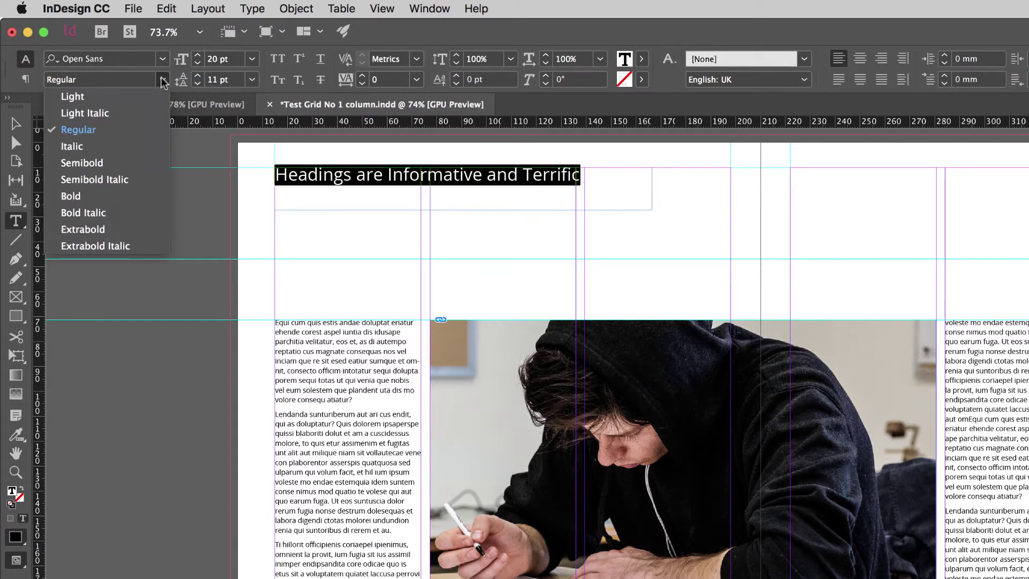
left_click(119, 164)
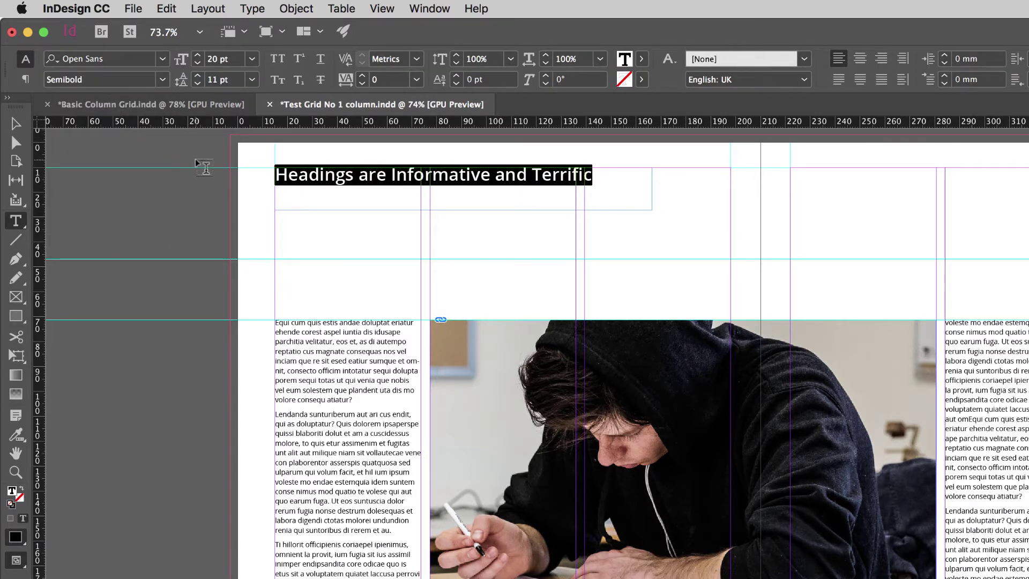
left_click(641, 59)
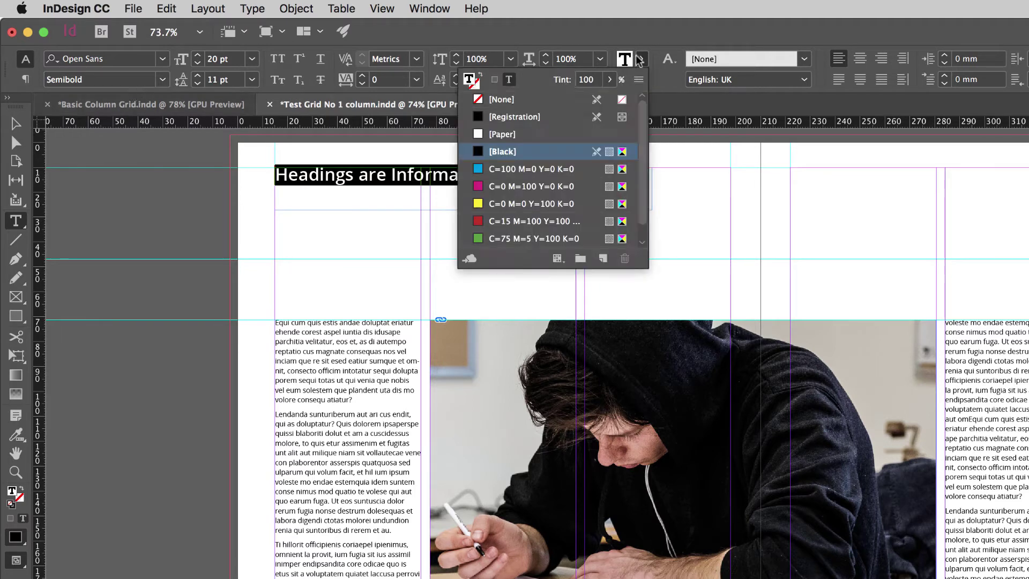
left_click(610, 79)
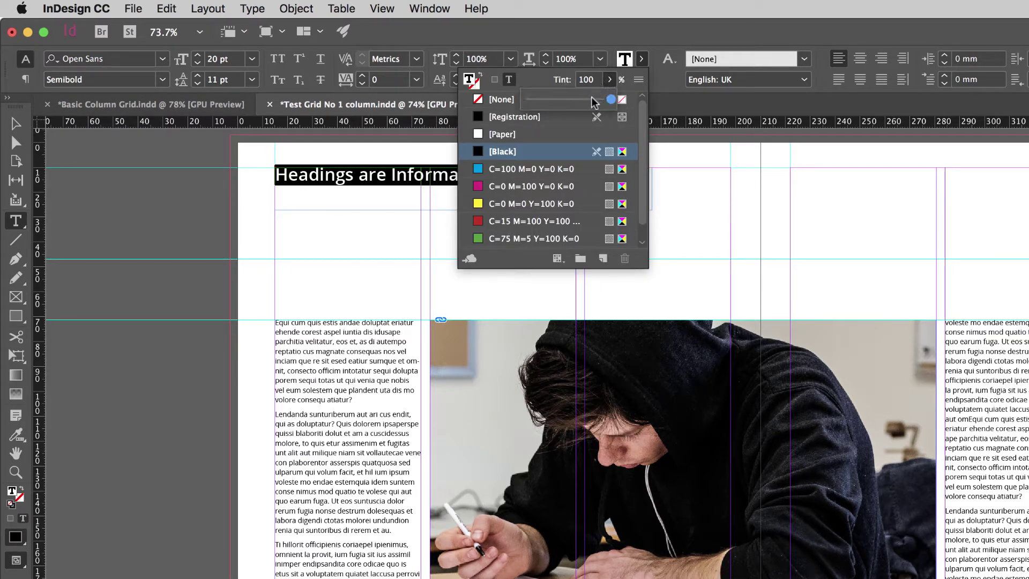
left_click_drag(594, 101, 594, 102)
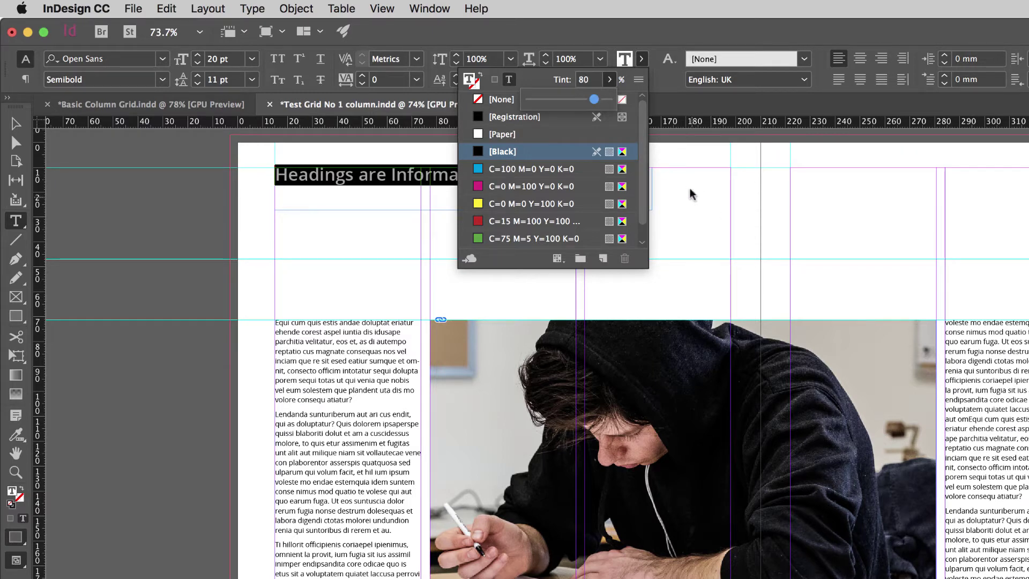
left_click(690, 161)
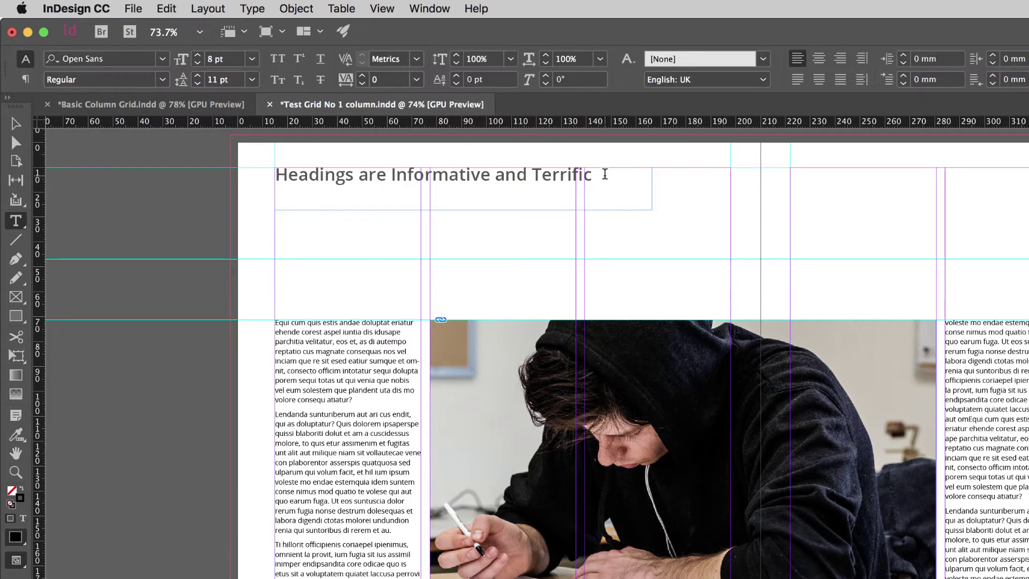
key("Escape")
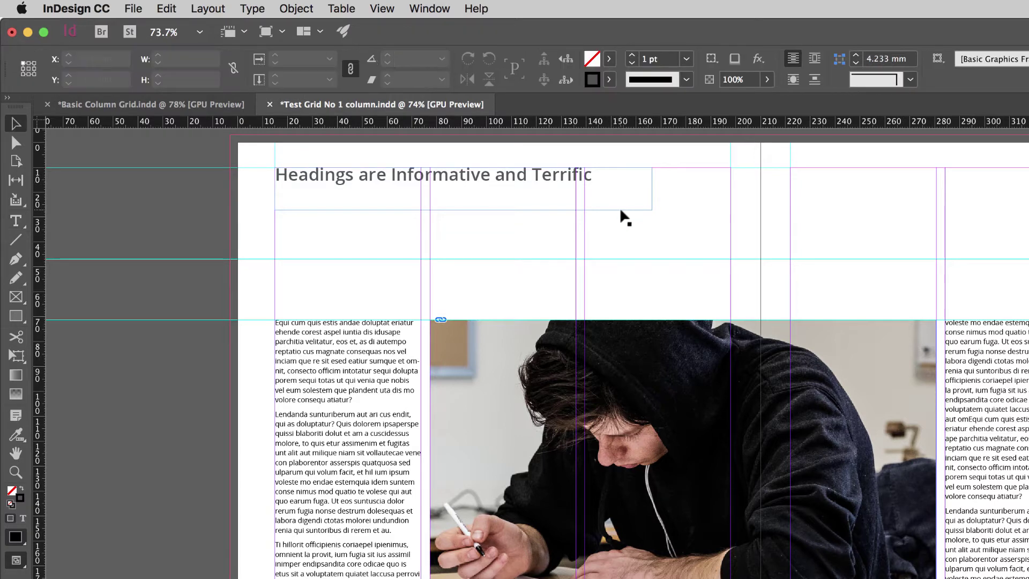
Step: Fit the frame to the heading, then create paragraph style 'Heading' from its Semibold 20 pt 80% tint formatting
double_click(650, 209)
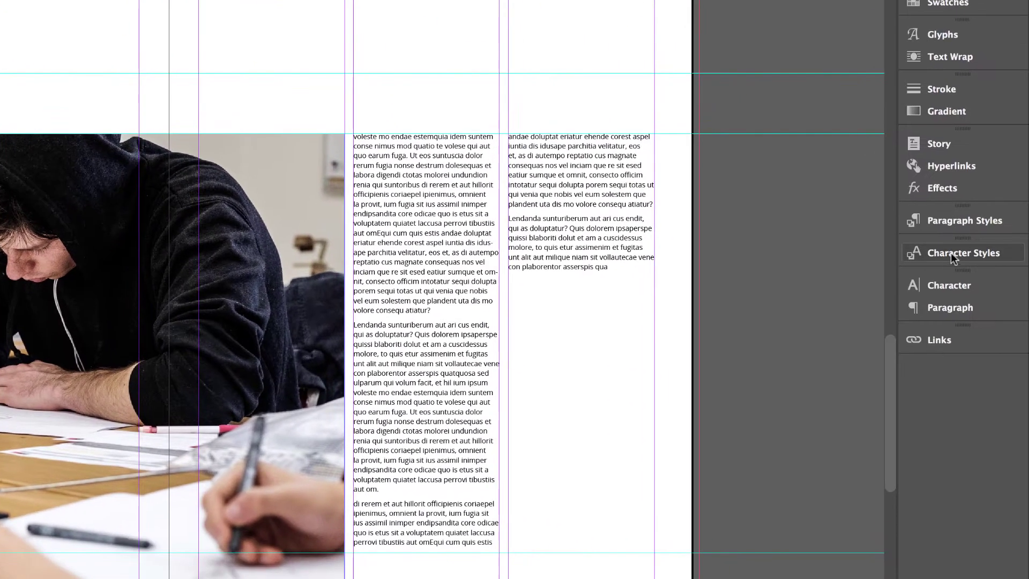
left_click(952, 222)
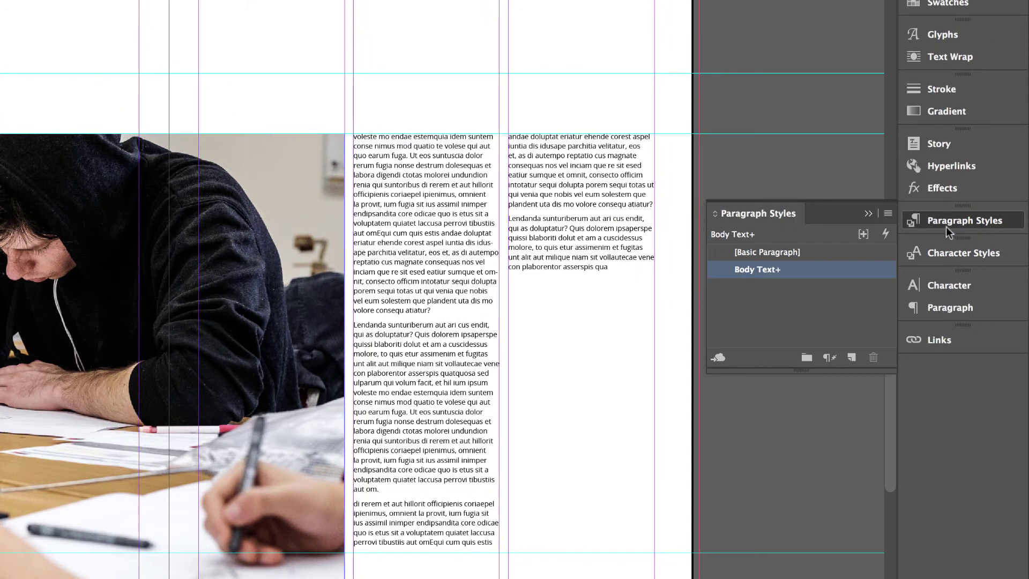
left_click(851, 357, "alt")
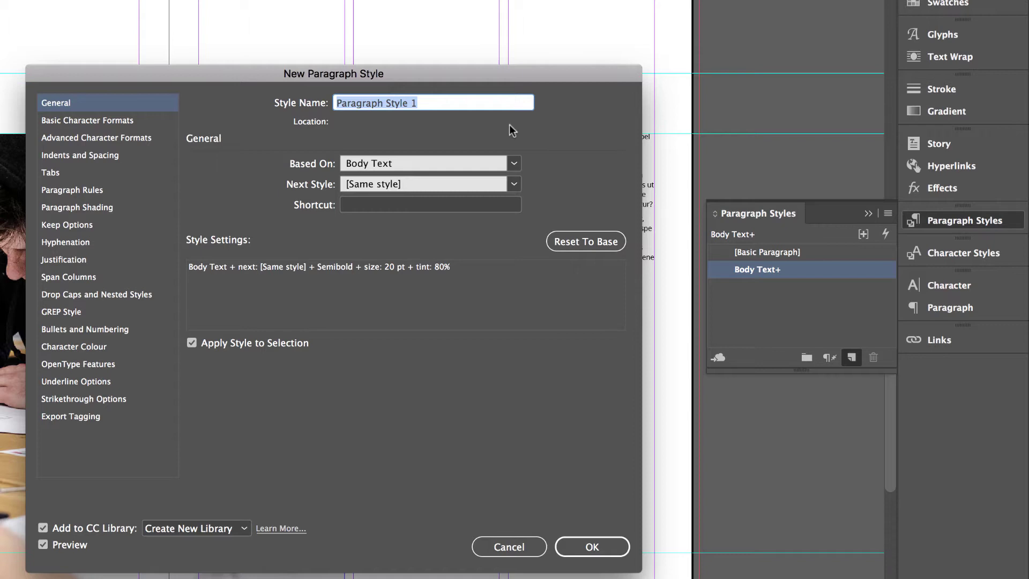
type("HEading")
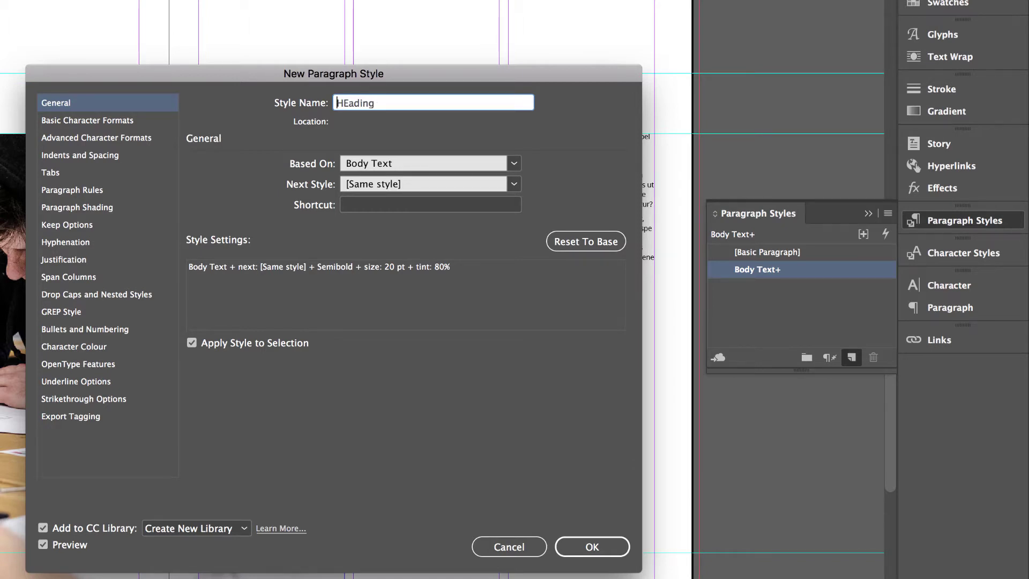
key("BackSpace")
type("e")
key("Return")
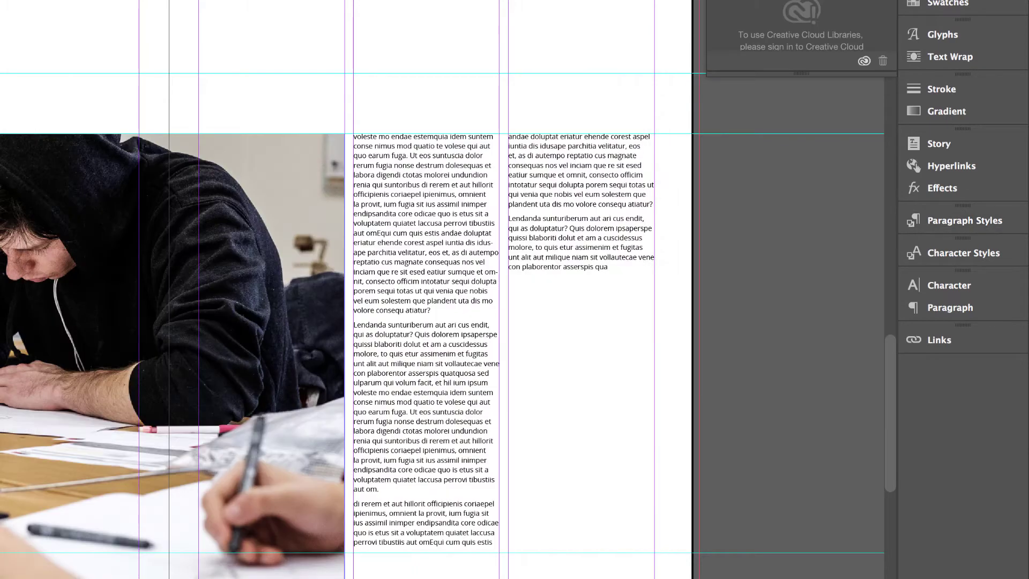
key("Return")
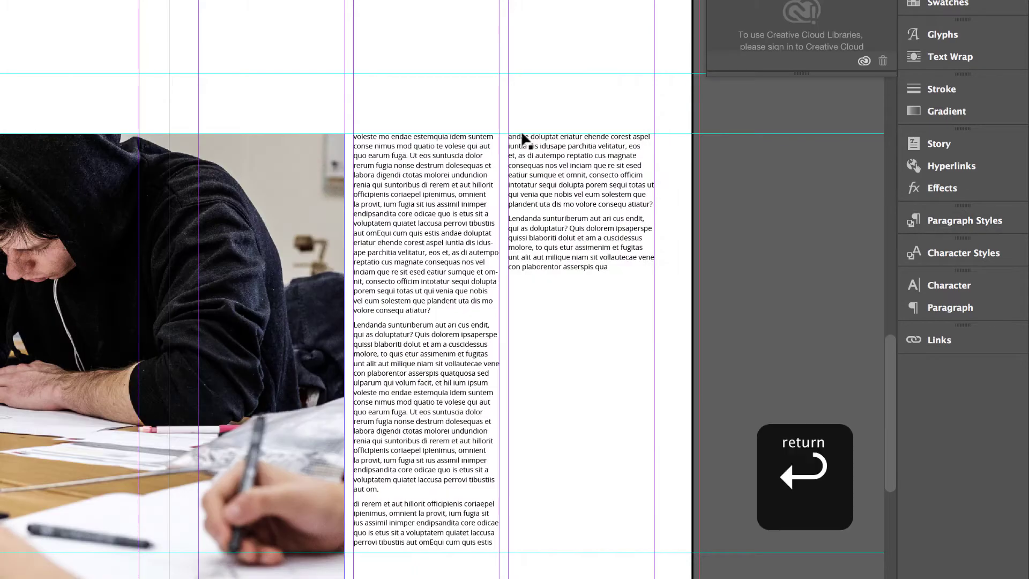
Step: Rewrite the opening line as 'Sub Headings Clarify Context' on its own paragraph
left_click(954, 226)
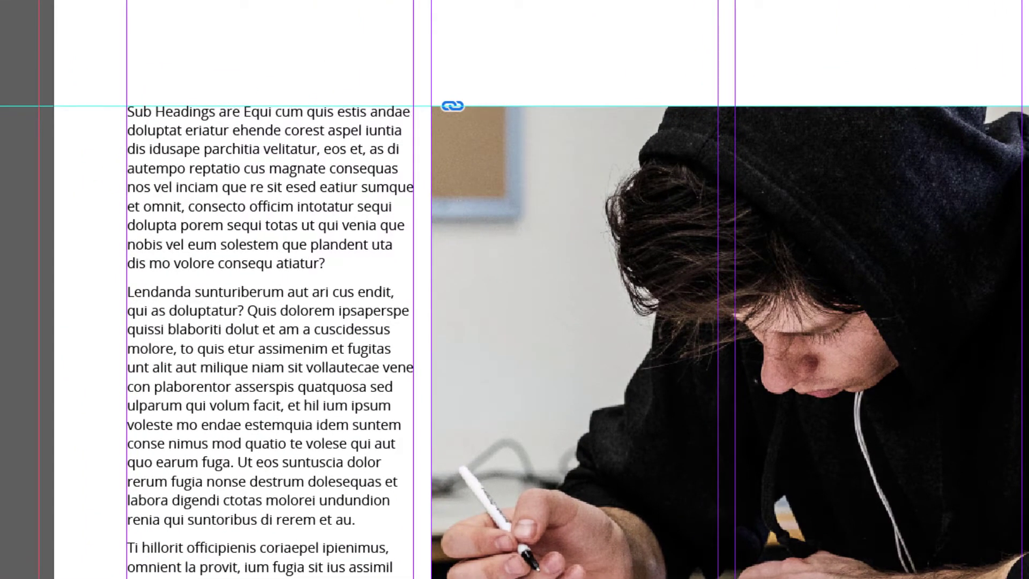
key("BackSpace")
key("BackSpace")
key("BackSpace")
key("BackSpace")
type("Clar")
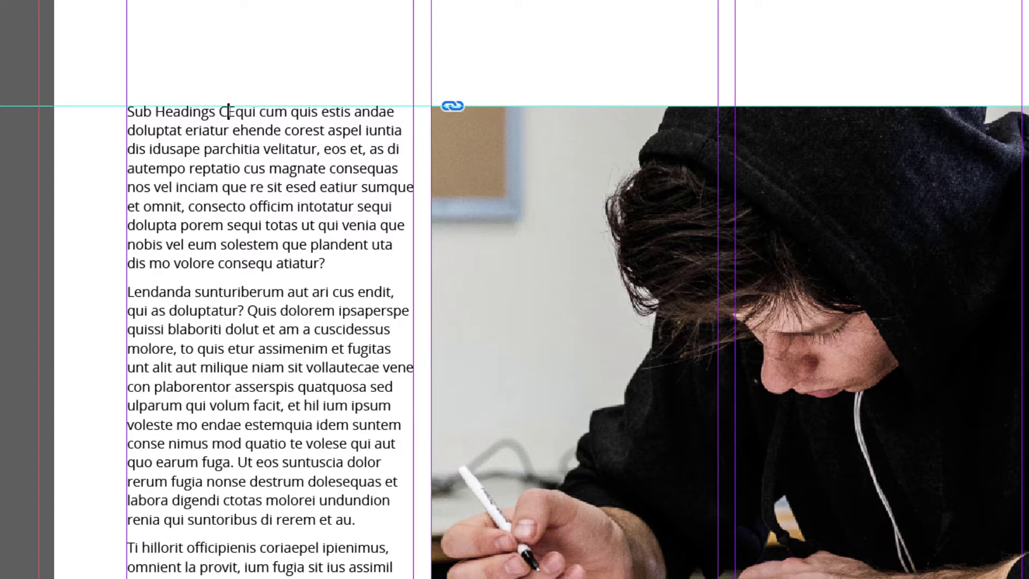
type("ify Contex")
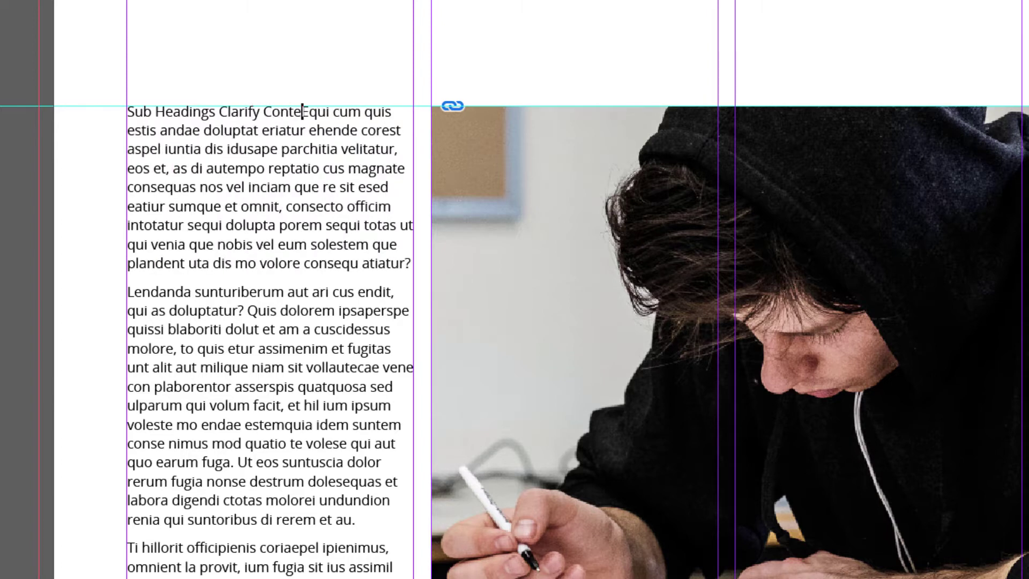
type("t")
key("Return")
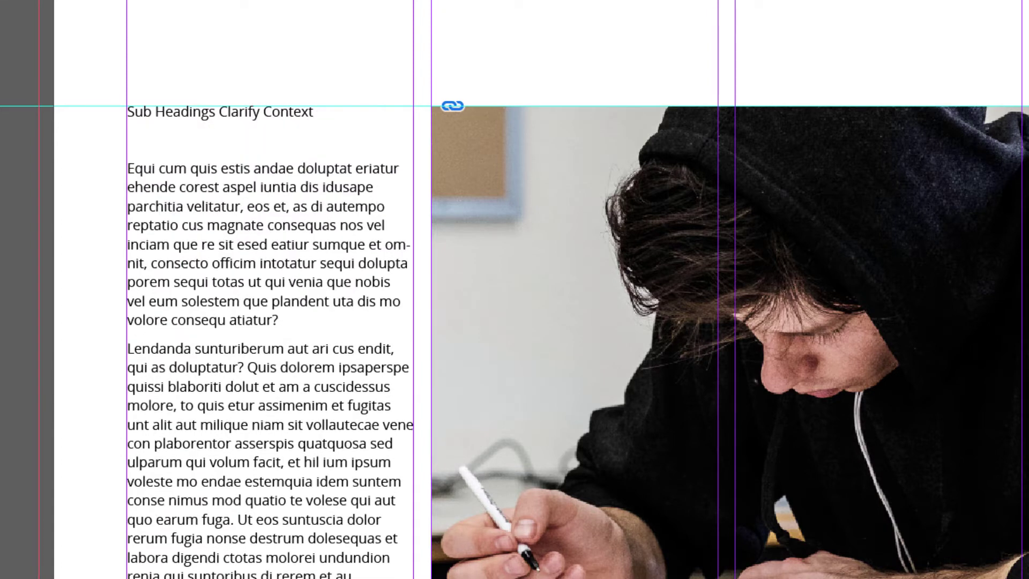
key("BackSpace")
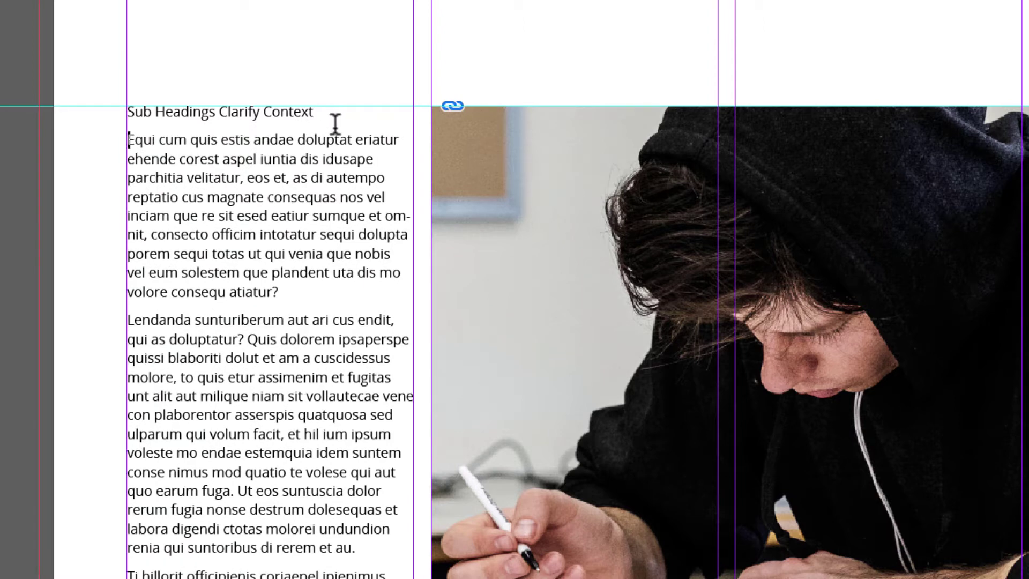
Step: Set the 'Sub Headings Clarify Context' line in Open Sans Extrabold
left_click_drag(320, 111, 85, 119)
key("super+c")
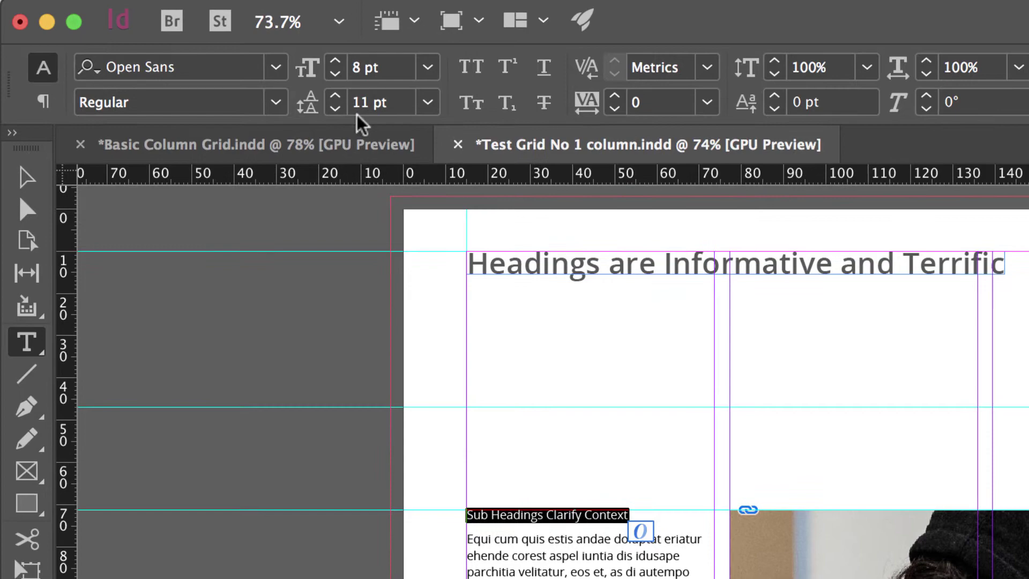
left_click(276, 103)
left_click(217, 361)
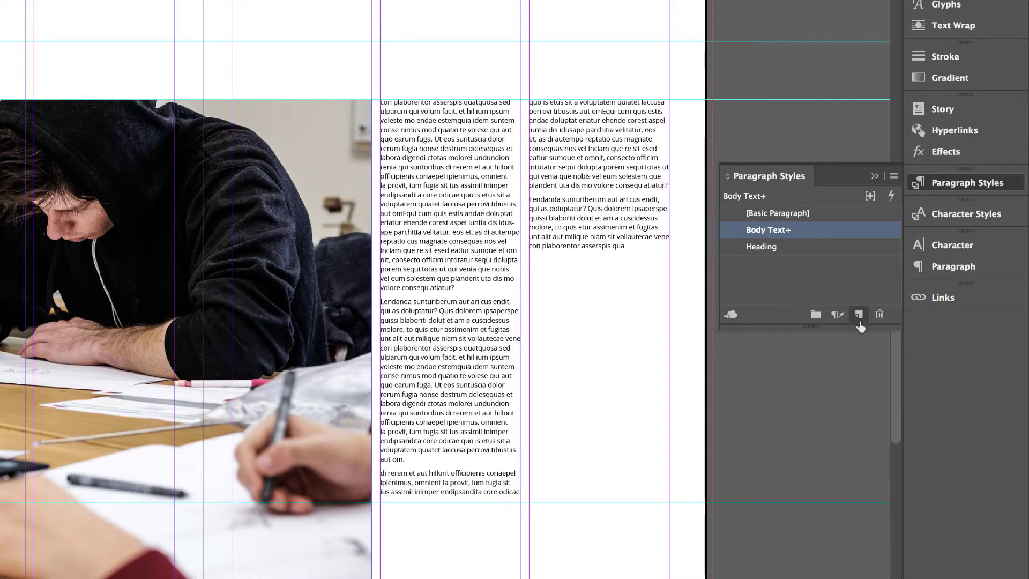
Step: Create a paragraph style named 'Sub Heading' from the Extrabold subheading line
left_click(859, 315, "alt")
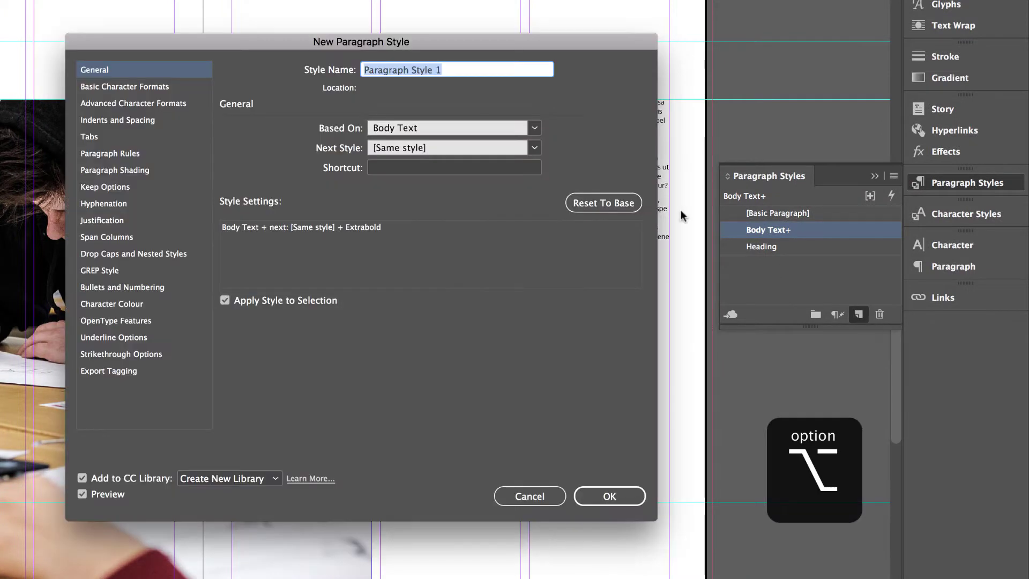
type("Sub")
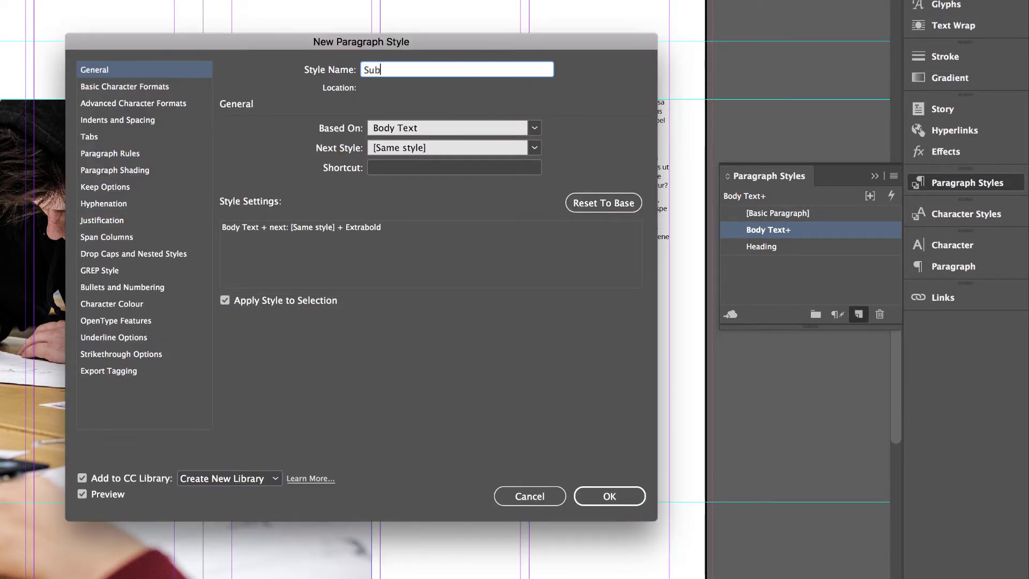
type(" Heading")
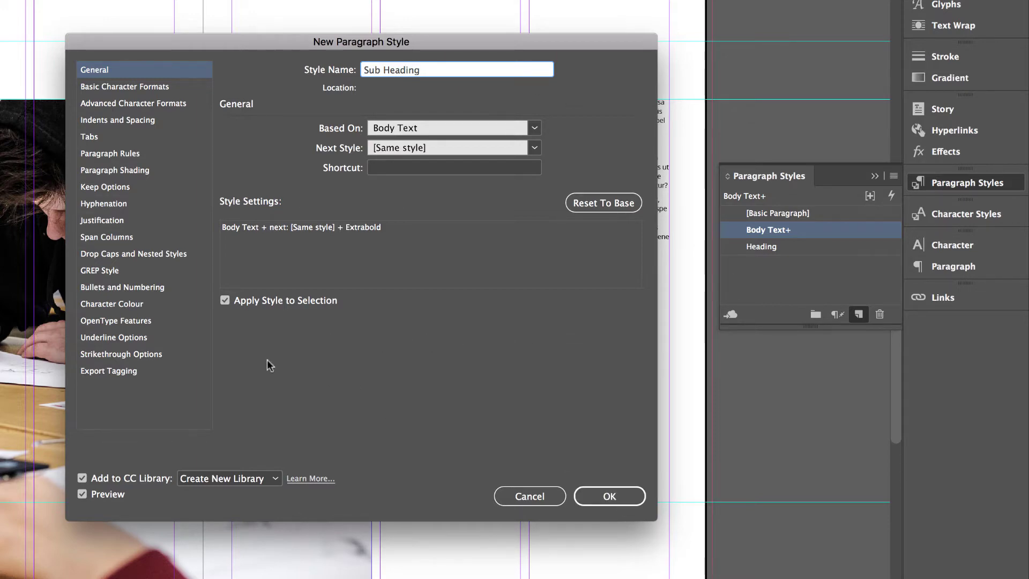
left_click(607, 495)
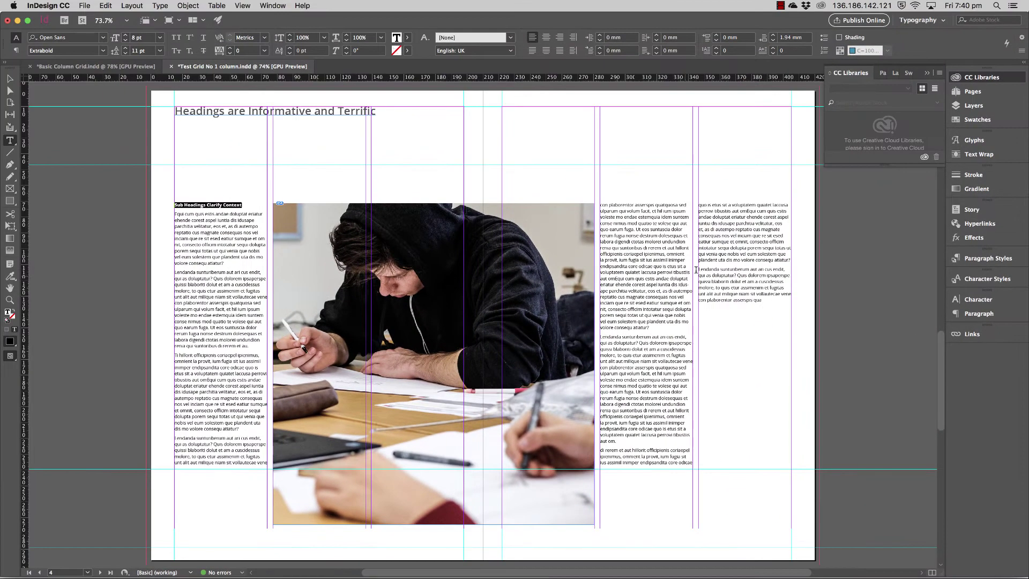
Step: Paste the subheading on its own line before the 'Ti hillorit' paragraph
left_click(177, 354)
key("super+v")
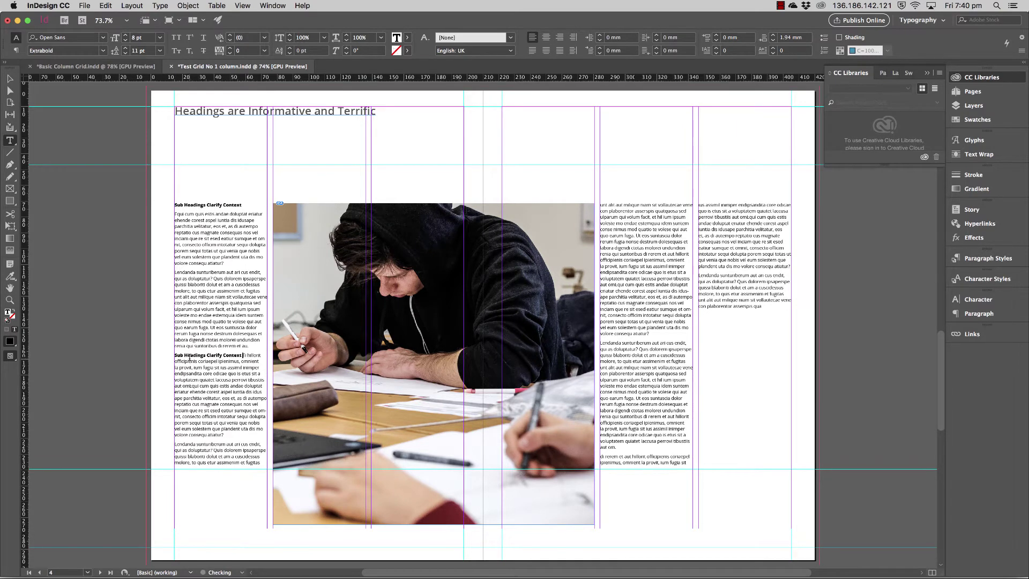
key("Return")
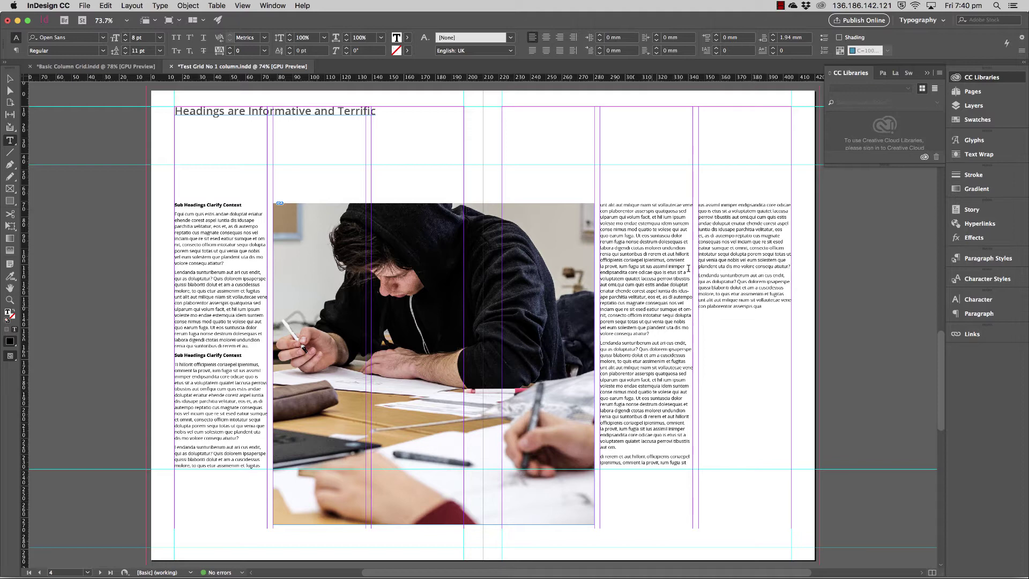
Step: End the third-column sentence at 'molorei.', paste the subheading below it, and capitalise 'Undundion'
left_click(676, 256)
key("BackSpace")
type(".")
key("Return")
key("super+v")
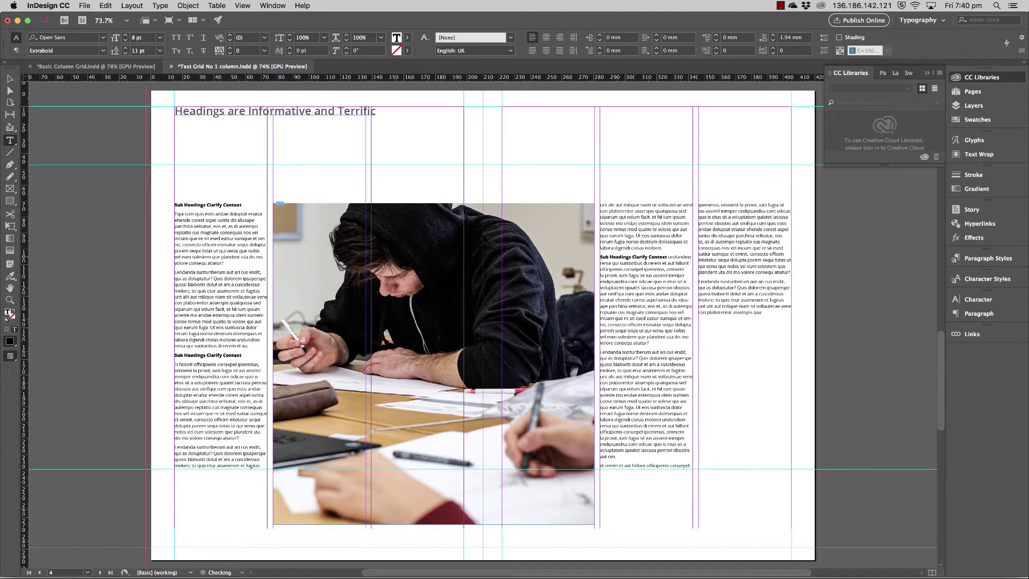
key("Return")
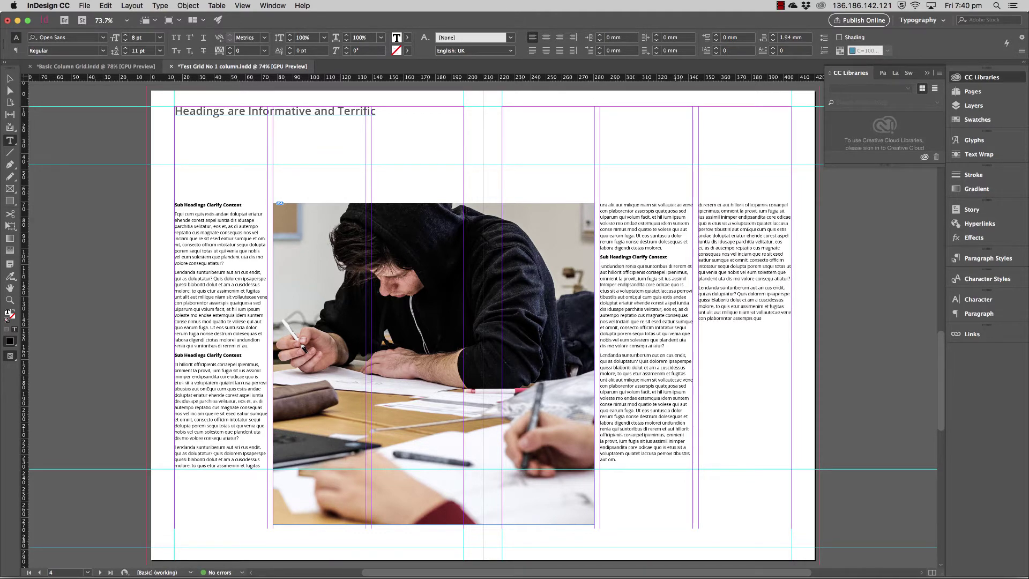
key("Delete")
type("U")
Step: Add an empty line above both pasted subheadings
left_click(666, 246)
key("Return")
left_click(175, 355)
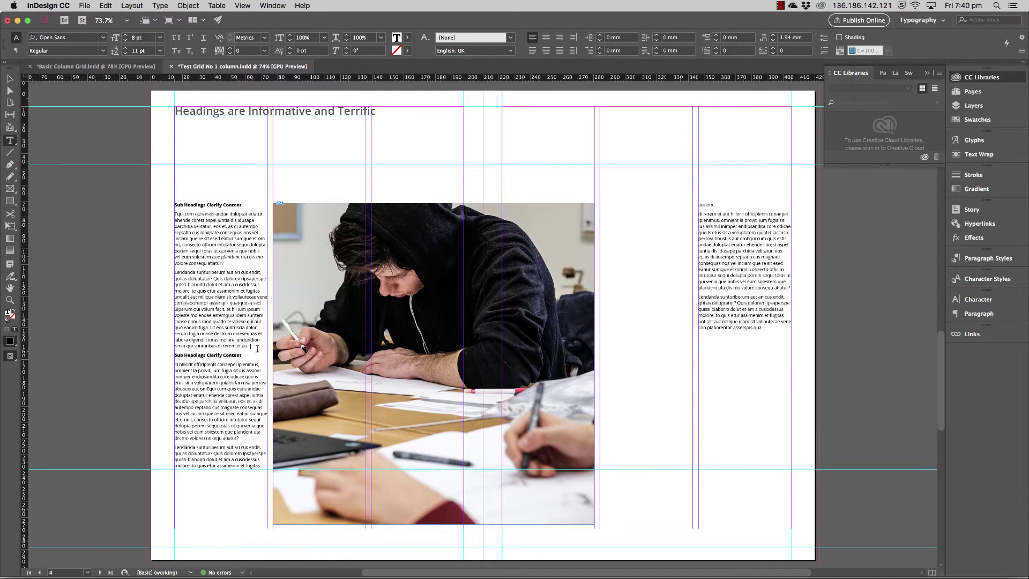
key("Return")
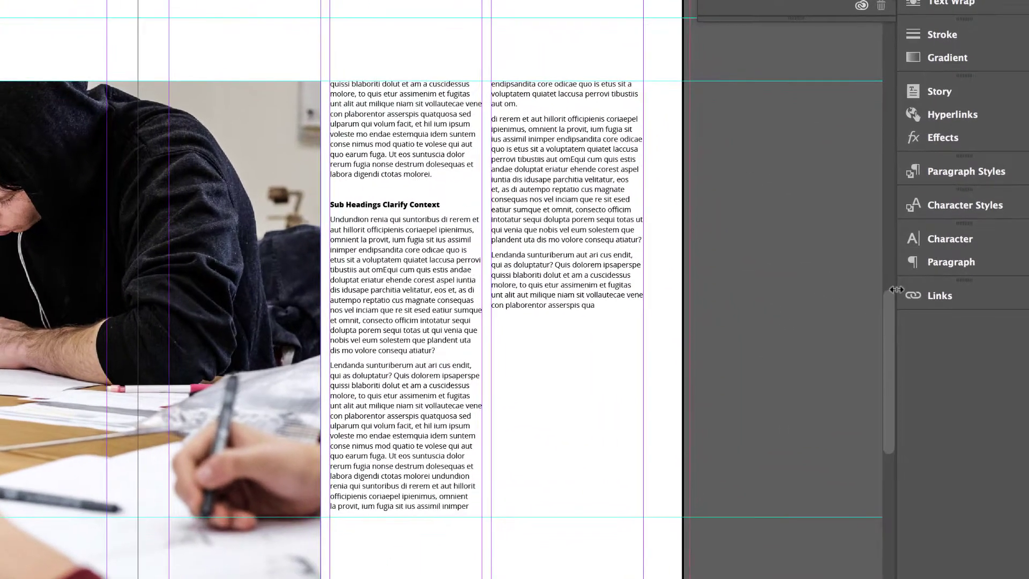
Step: Turn on Balance Ragged Lines in the Body Text style, comparing the reflow before confirming
left_click(954, 171)
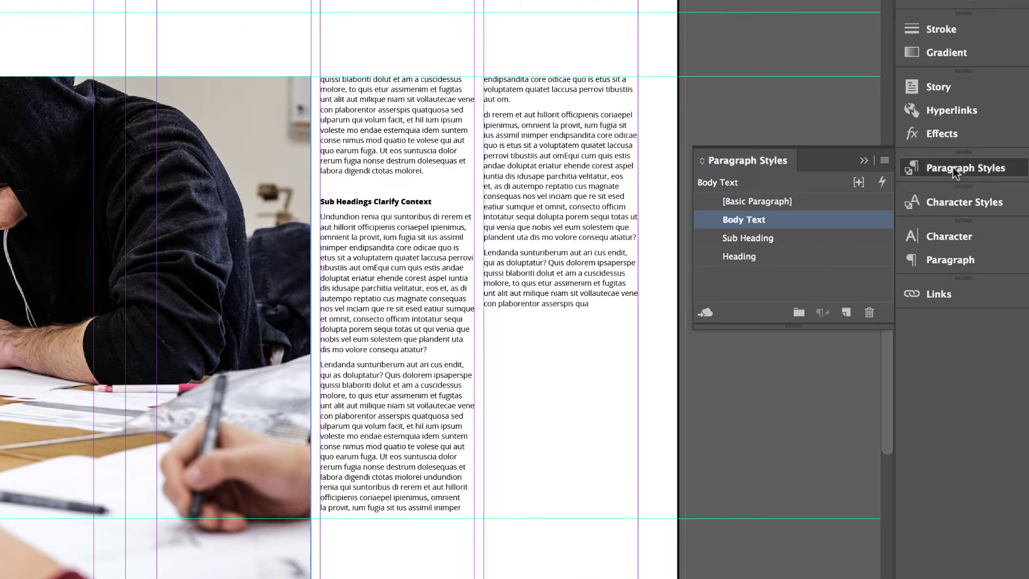
double_click(751, 220)
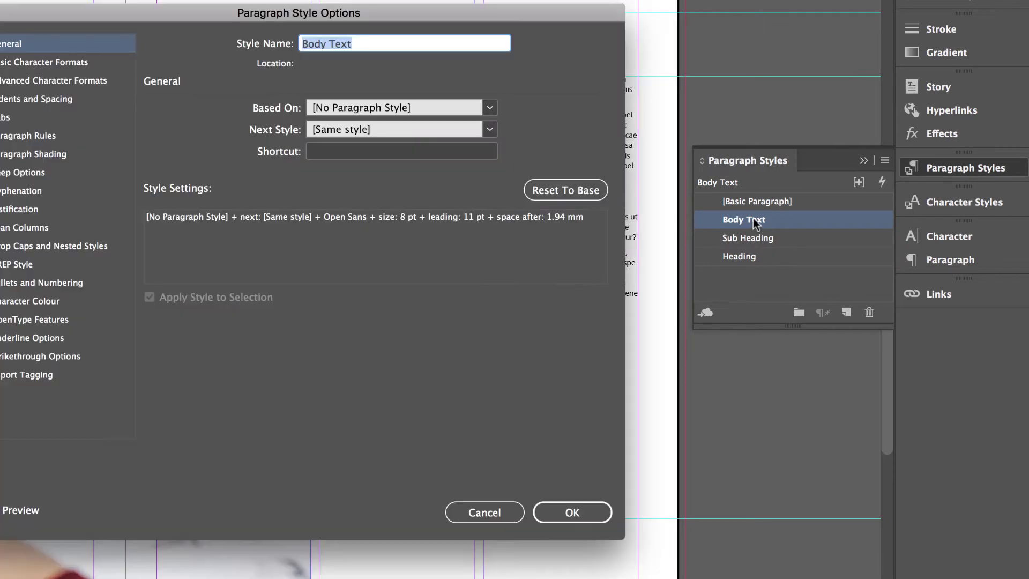
left_click_drag(439, 17, 755, 317)
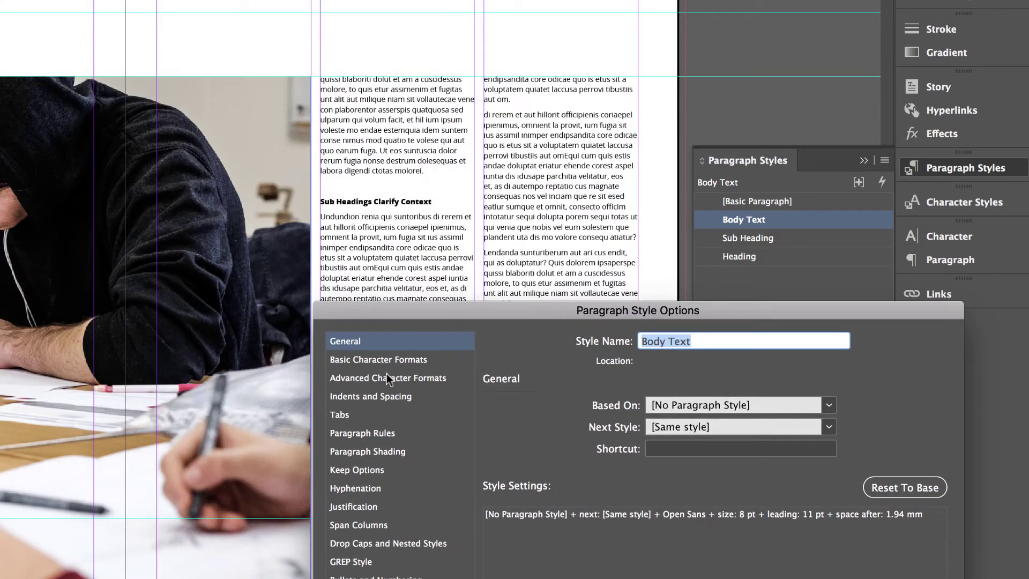
left_click(363, 399)
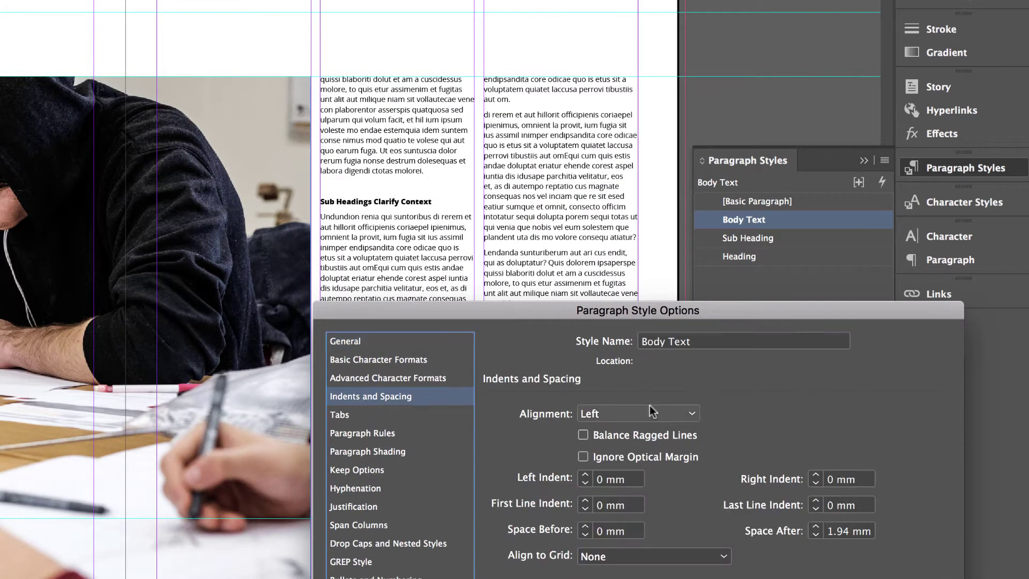
left_click(583, 435)
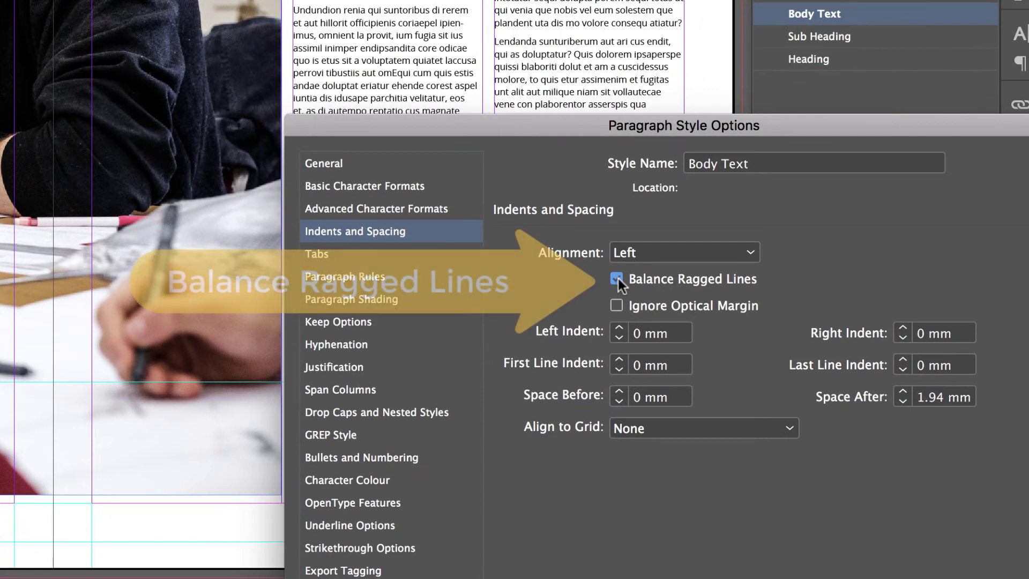
left_click(616, 278)
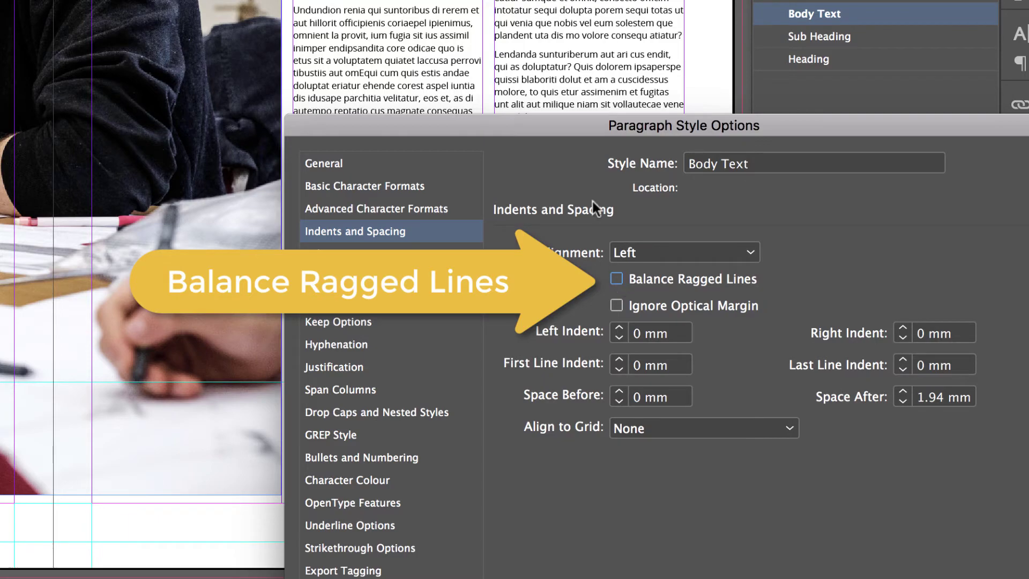
left_click_drag(562, 125, 791, 161)
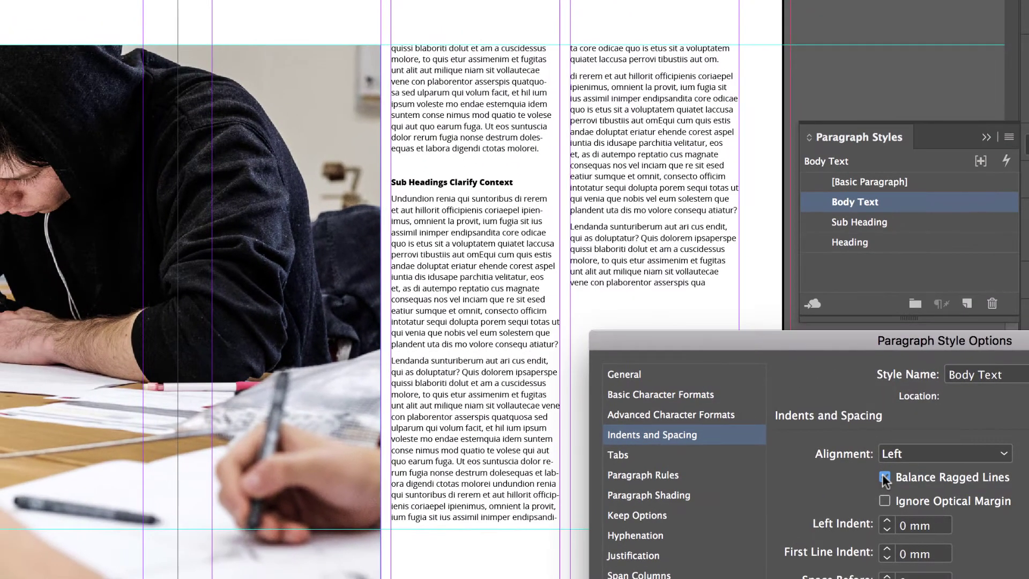
left_click(884, 477)
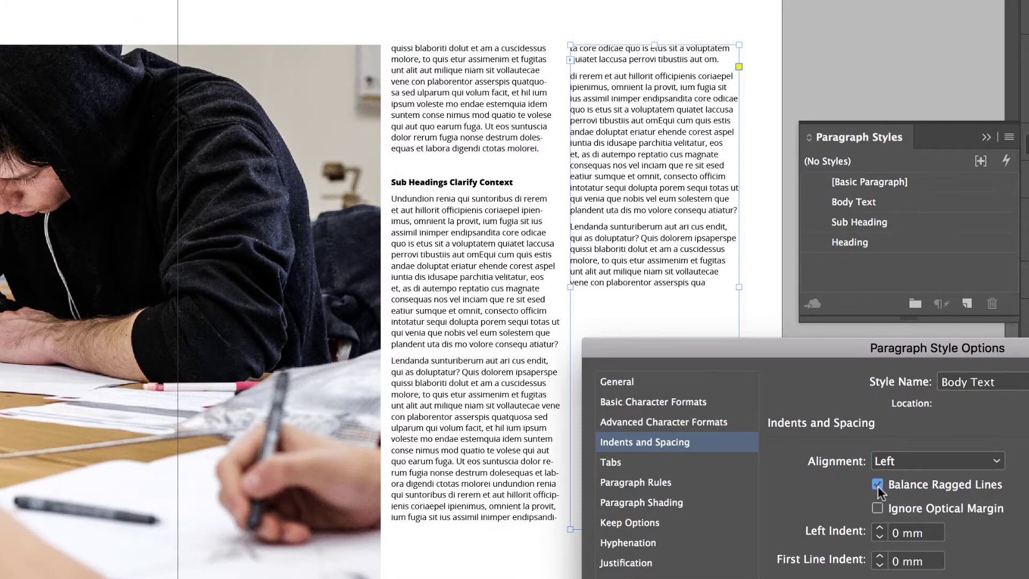
left_click_drag(888, 354, 614, 0)
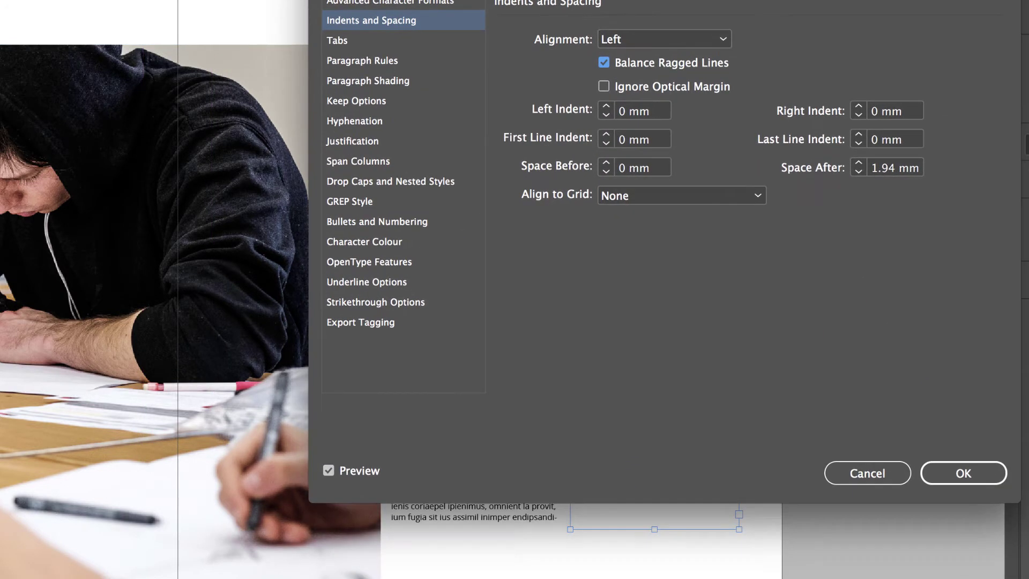
left_click(983, 473)
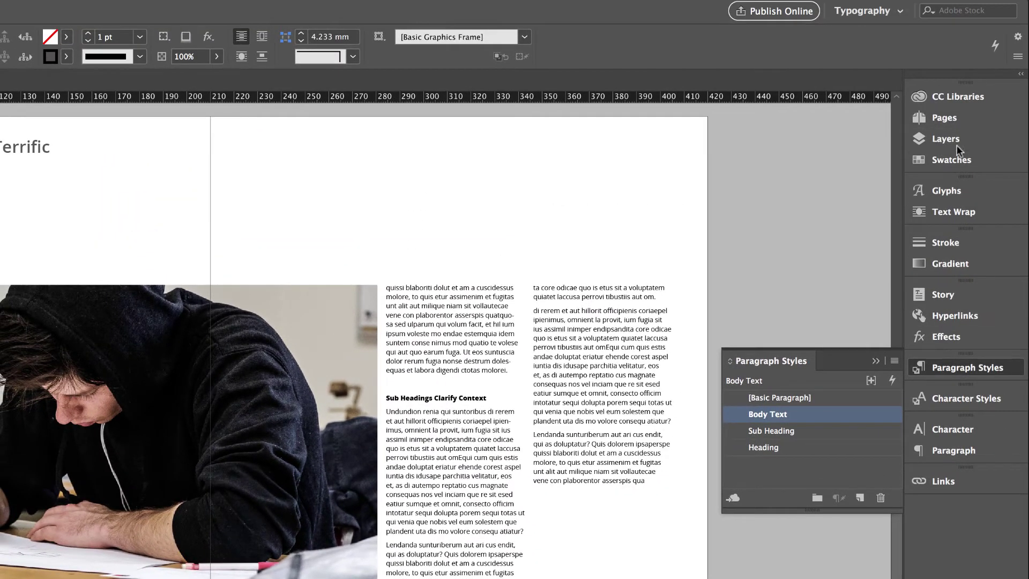
Step: Open the A-Master page from the Pages panel and zoom into its bottom-left corner
left_click(952, 118)
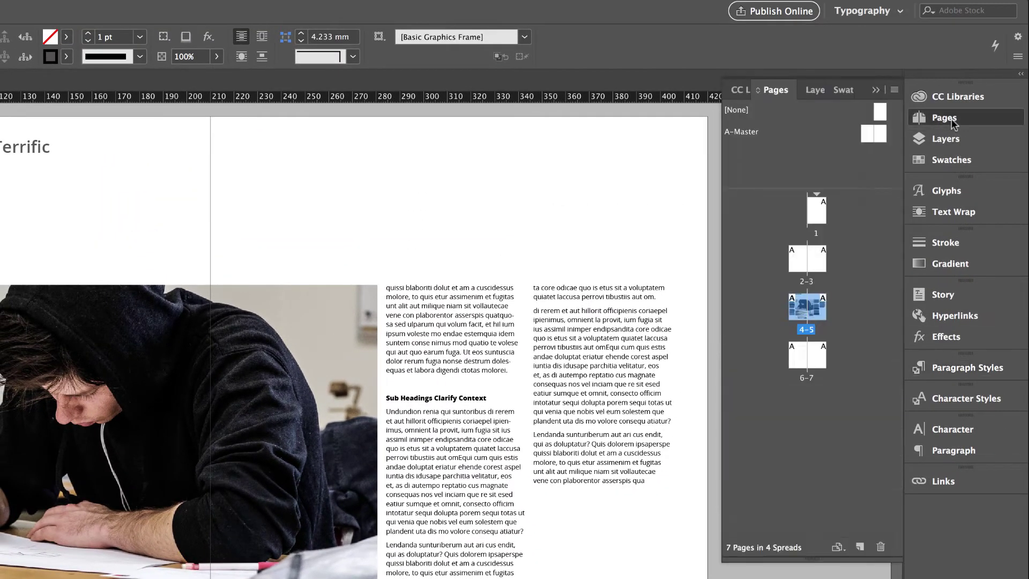
double_click(867, 133)
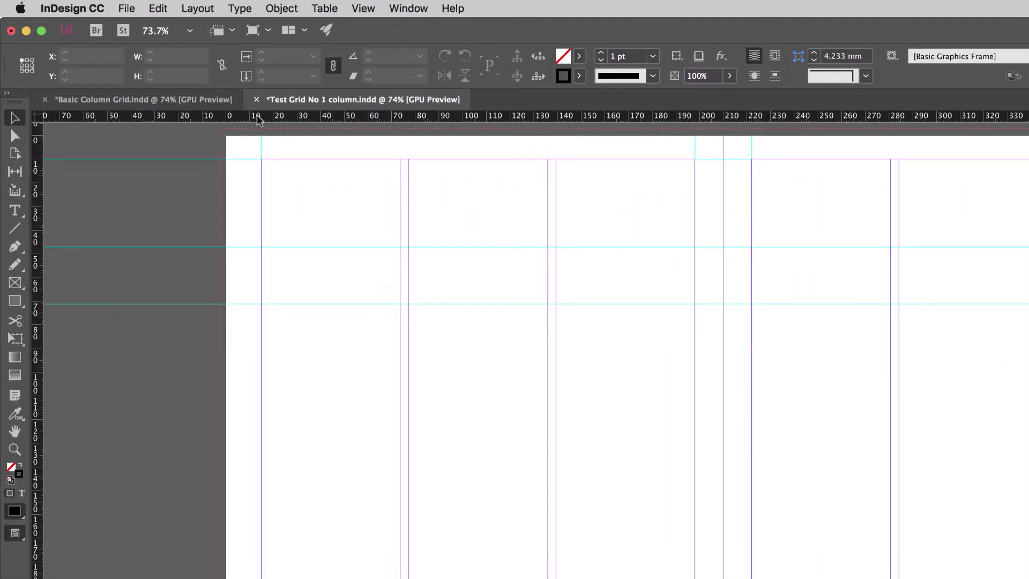
key("t")
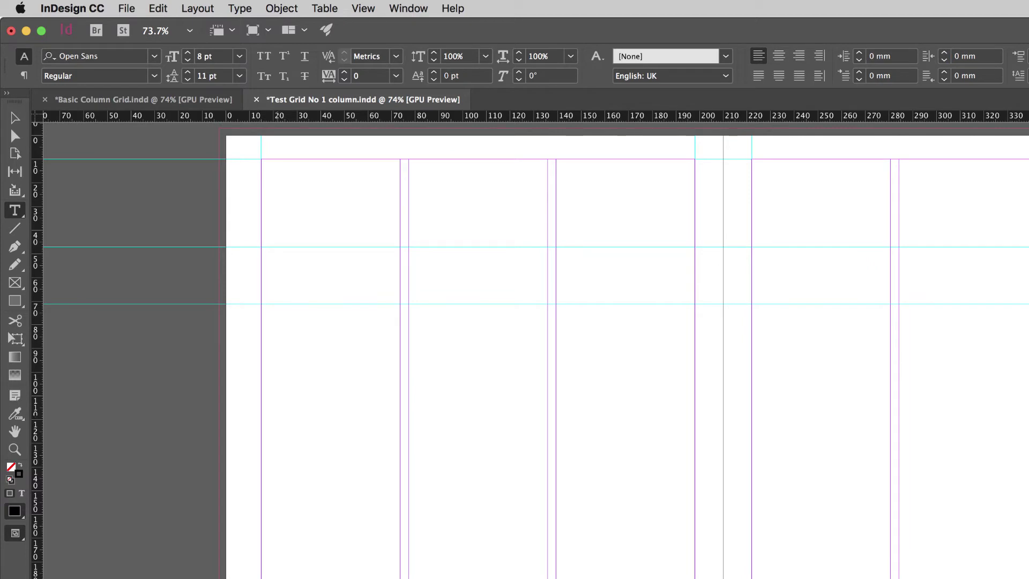
key("z")
key("space")
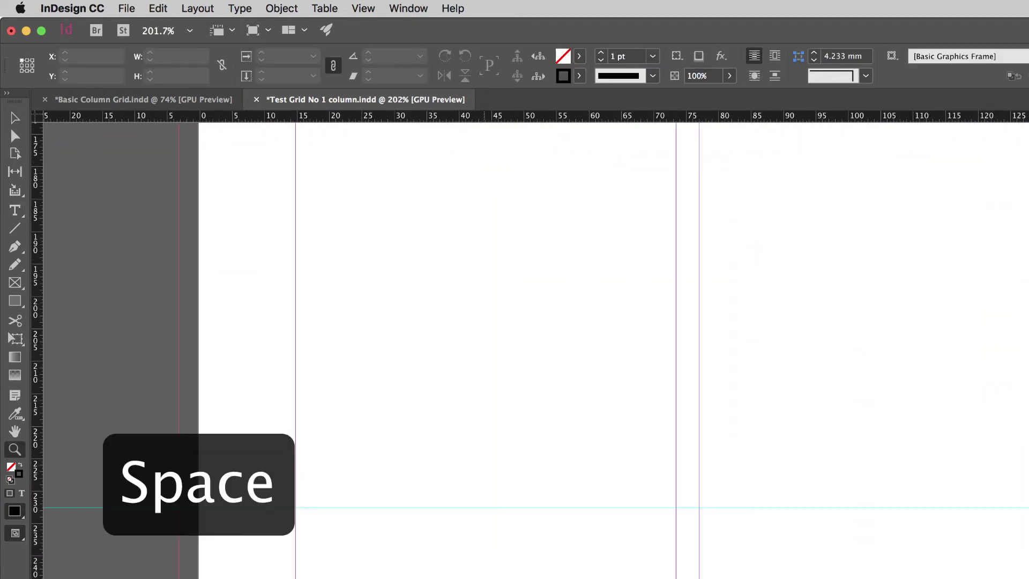
scroll(441, 458, "down", 10)
scroll(441, 457, "right", 2)
key("t")
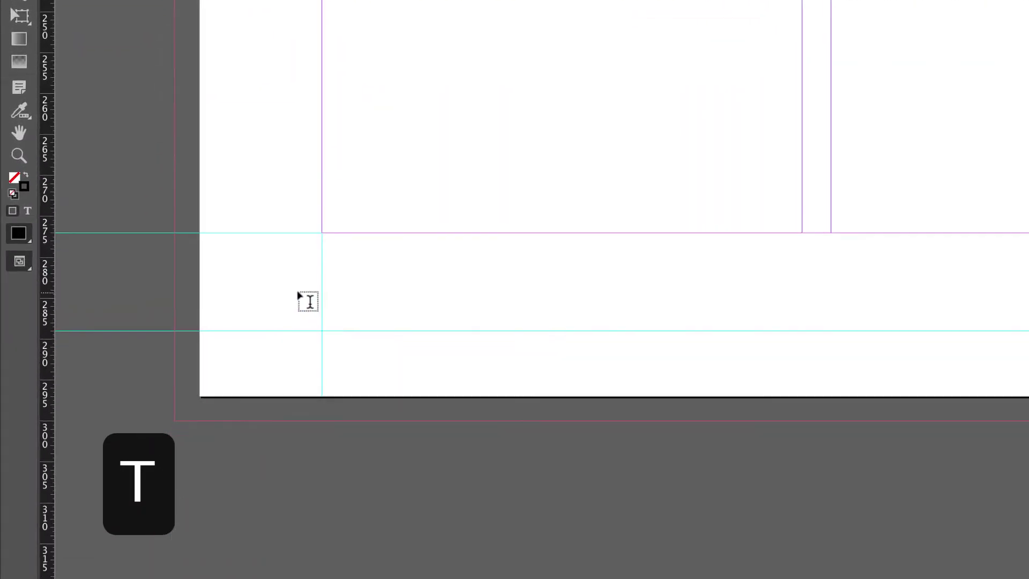
Step: Draw a footer text frame in the bottom-left corner and insert a Current Page Number marker
mouse_move(323, 280)
left_mouse_down()
mouse_move(493, 330)
mouse_move(500, 315)
left_mouse_up()
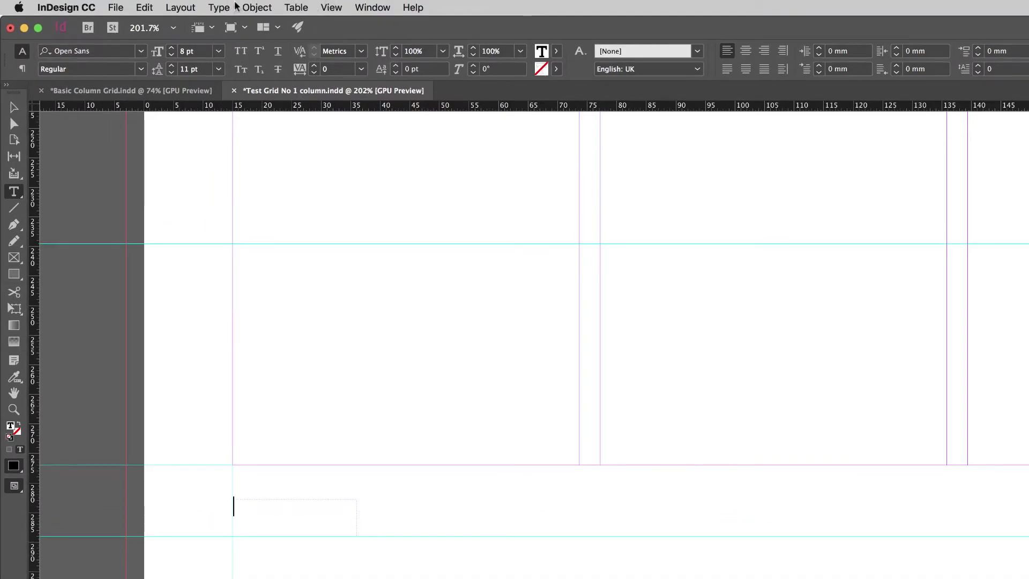
left_click(219, 8)
mouse_move(381, 379)
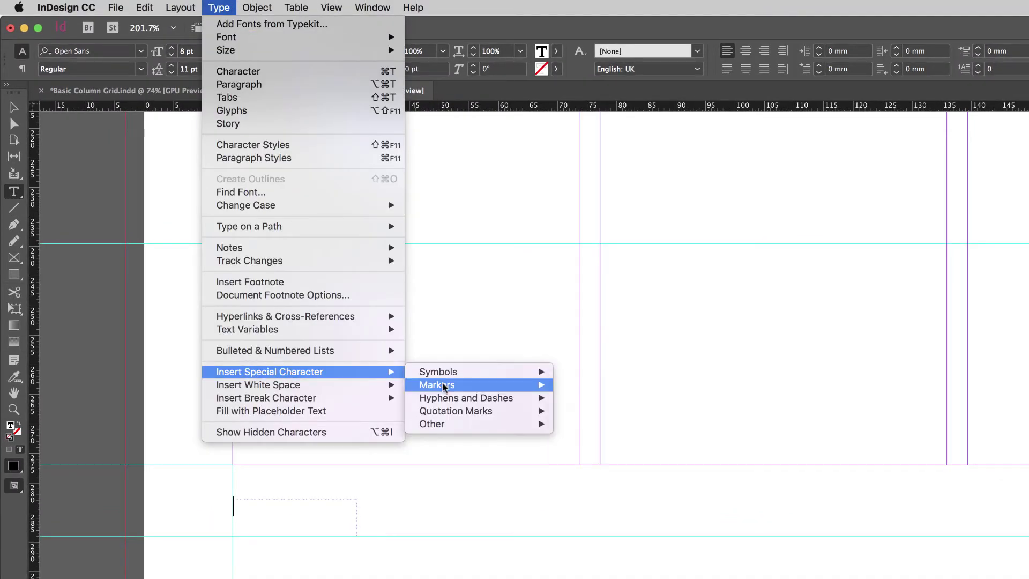
mouse_move(446, 387)
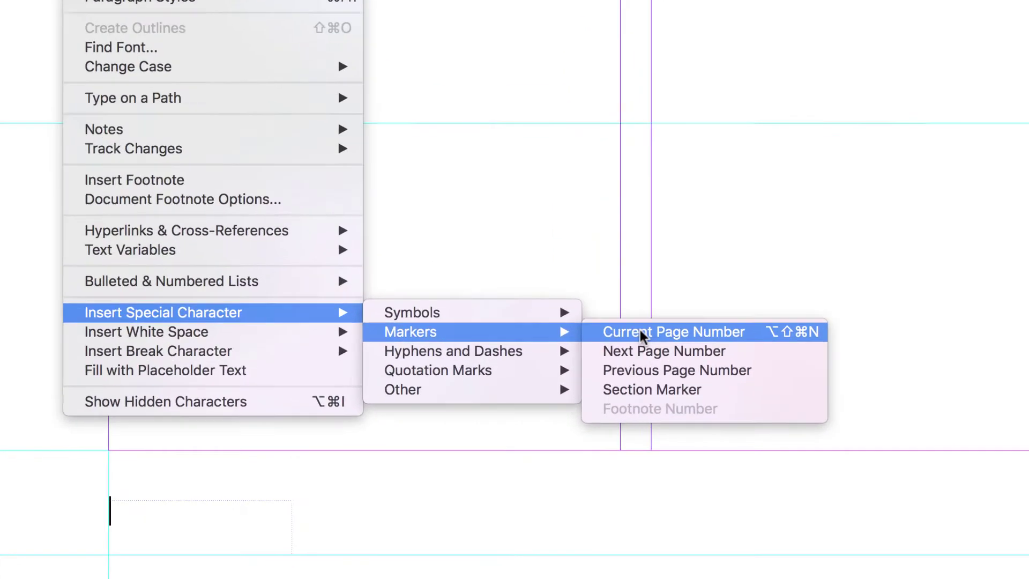
left_click(645, 318)
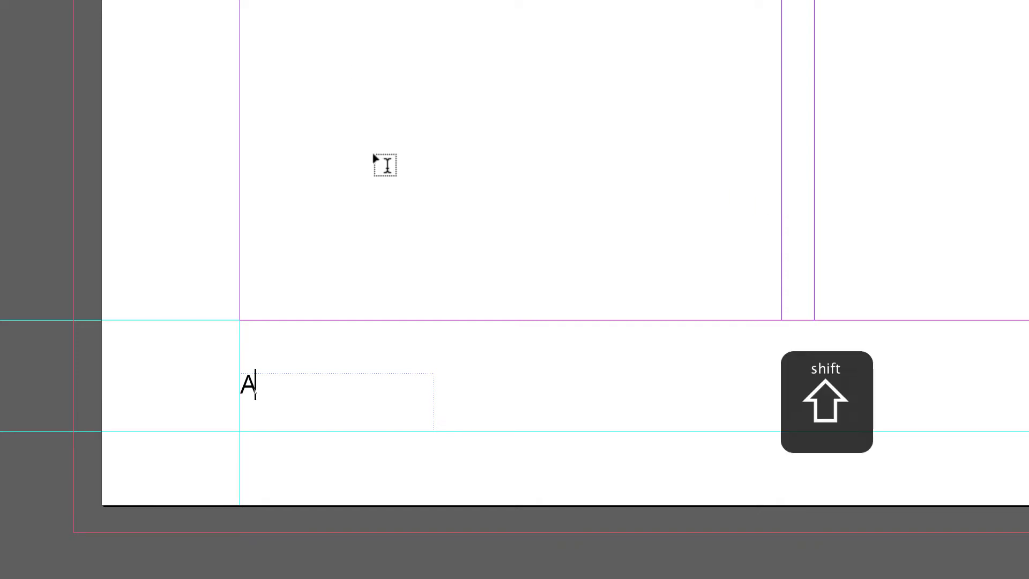
Step: Make the page number marker Bold with a magenta C=0 M=100 Y=0 K=0 fill
key("shift+Left")
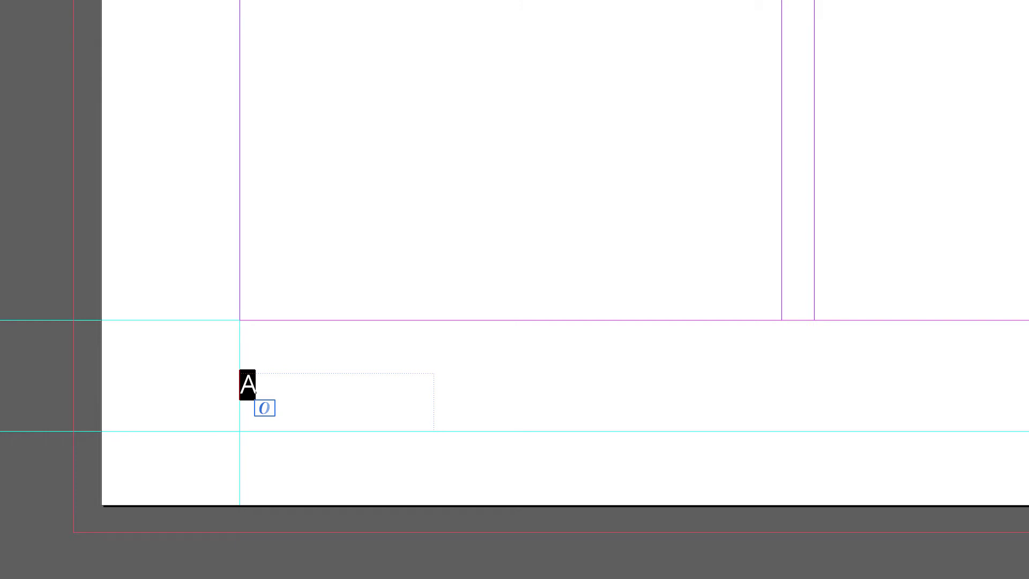
left_click(151, 75)
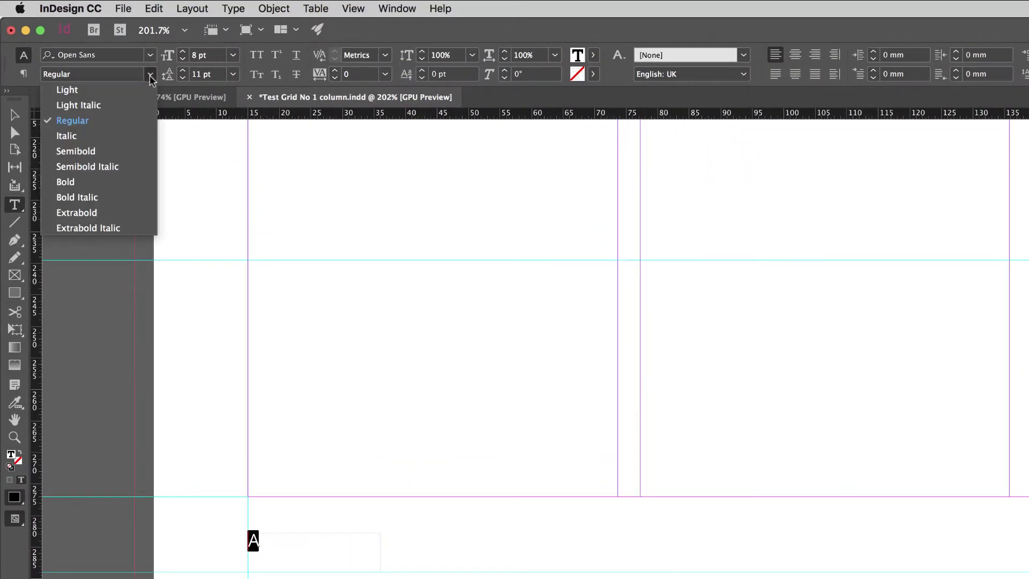
left_click(113, 185)
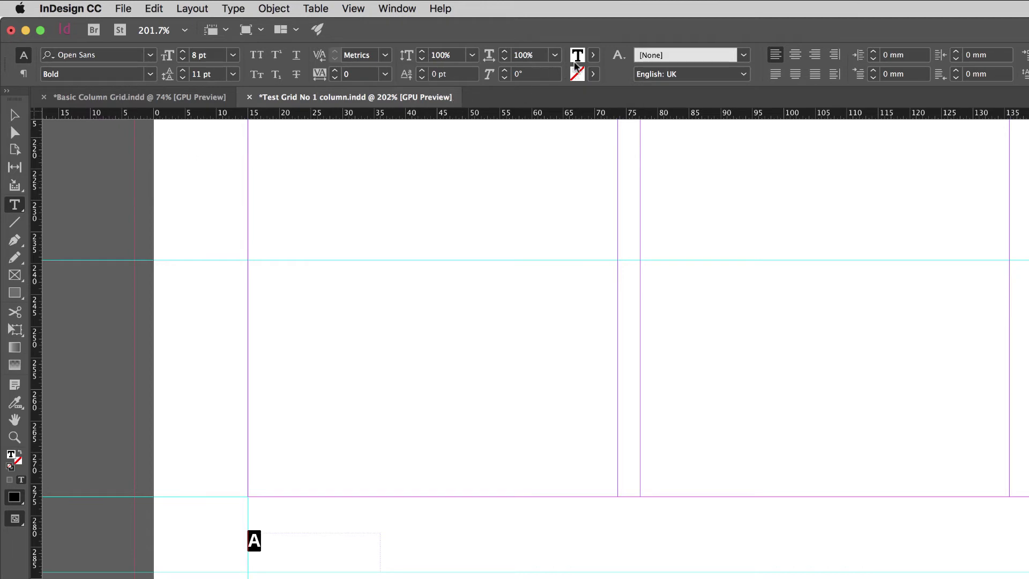
left_click(593, 56)
left_click(471, 173)
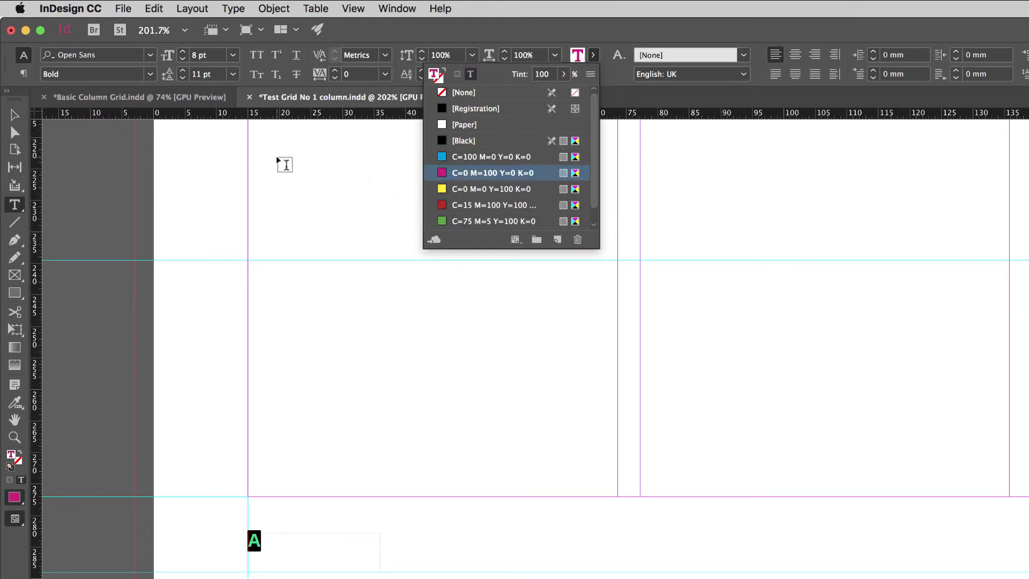
key("Escape")
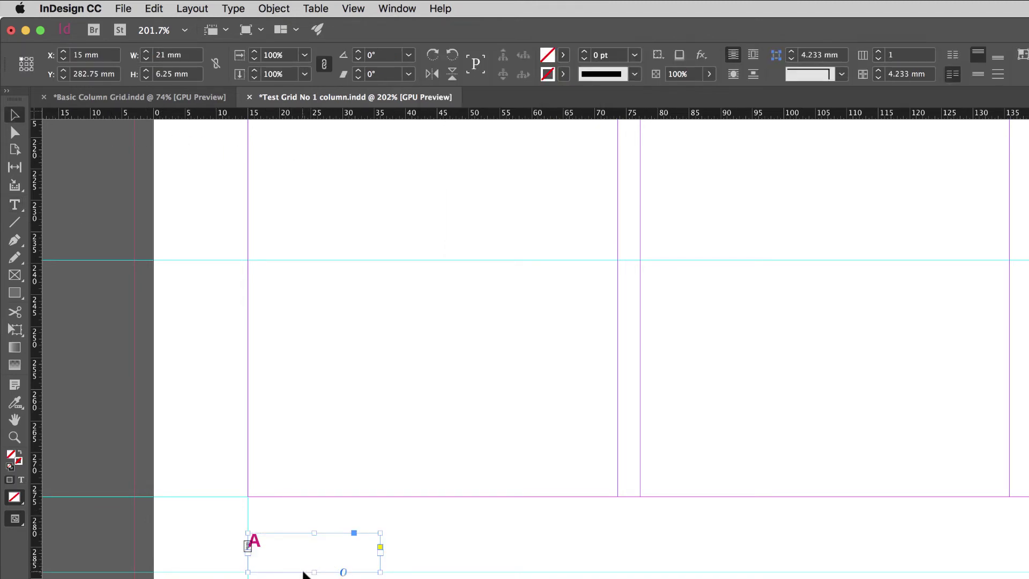
Step: Move the page-number frame lower and shrink it to fit the marker
key("super+equal")
key("super+equal")
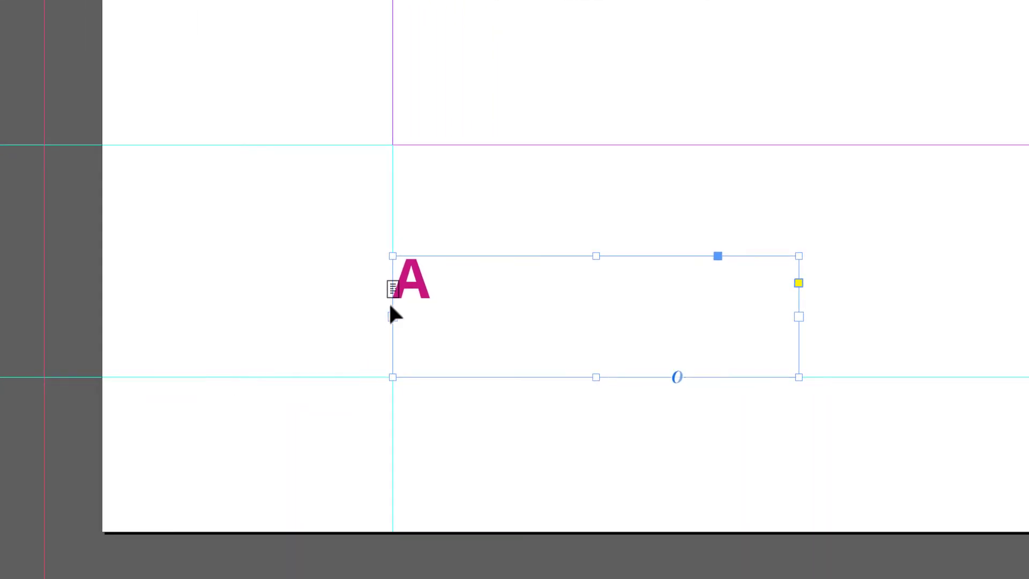
left_click_drag(397, 309, 435, 361)
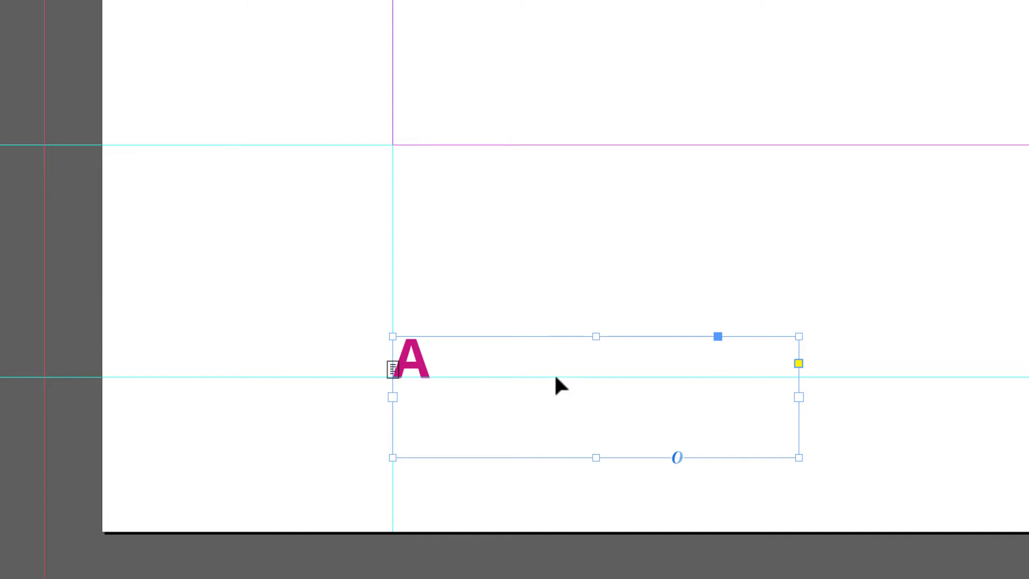
double_click(800, 459)
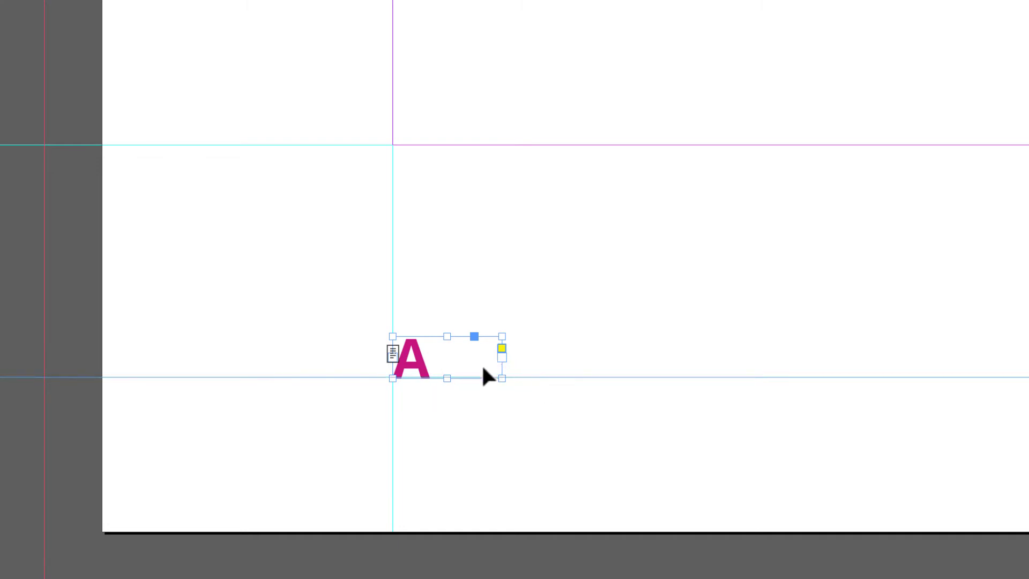
mouse_move(433, 356)
left_mouse_down()
mouse_move(413, 356)
mouse_move(477, 358)
mouse_move(414, 357)
left_mouse_up()
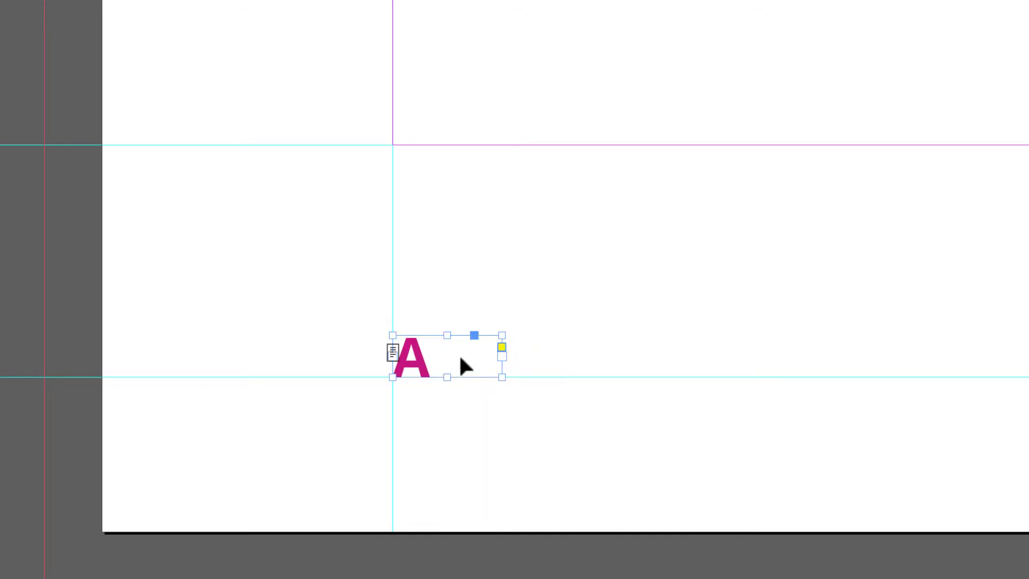
Step: Enable Smart Guides and snap the A frame onto the lower-margin guide intersection
left_click(53, 0)
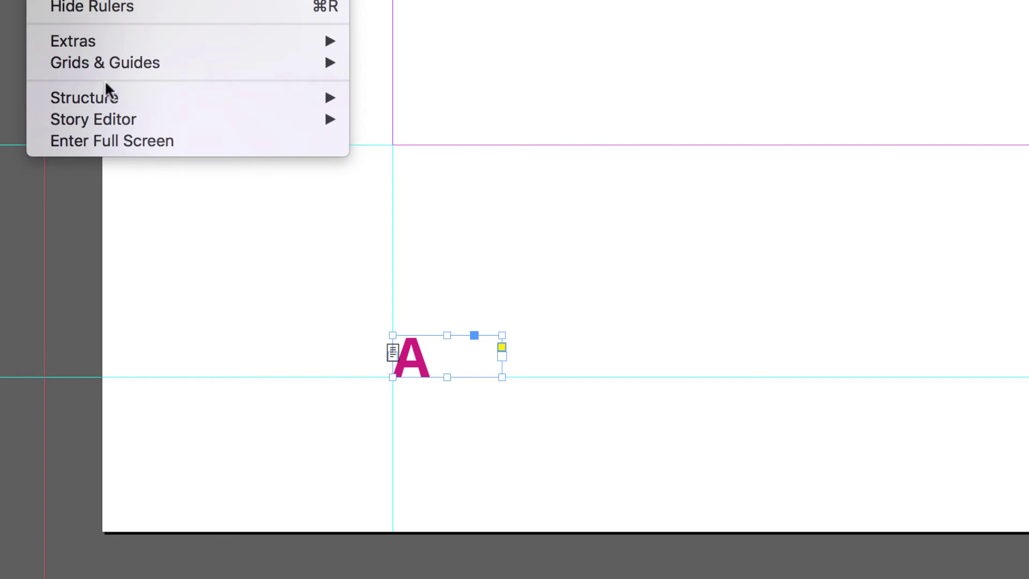
mouse_move(105, 67)
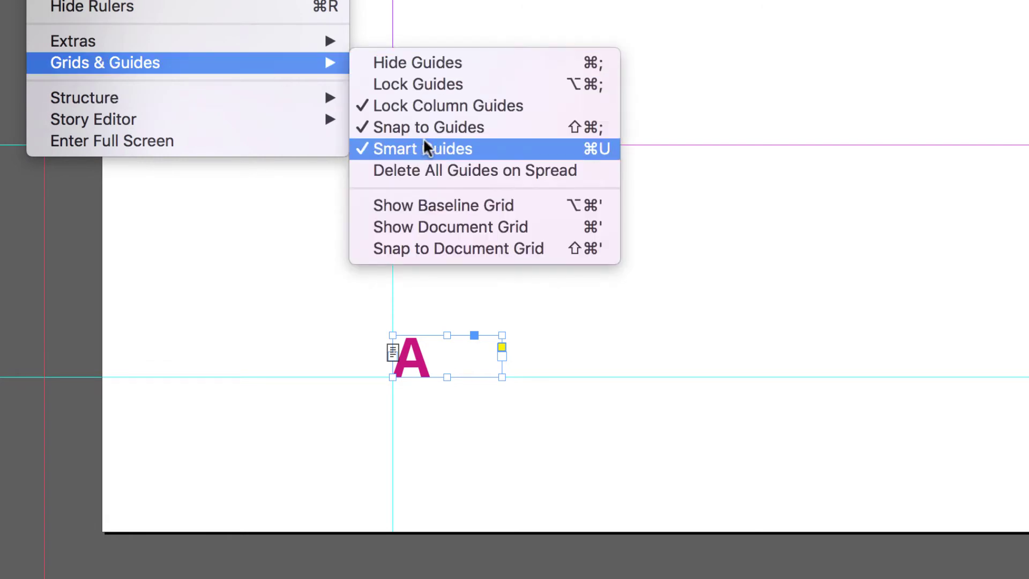
left_click(722, 112)
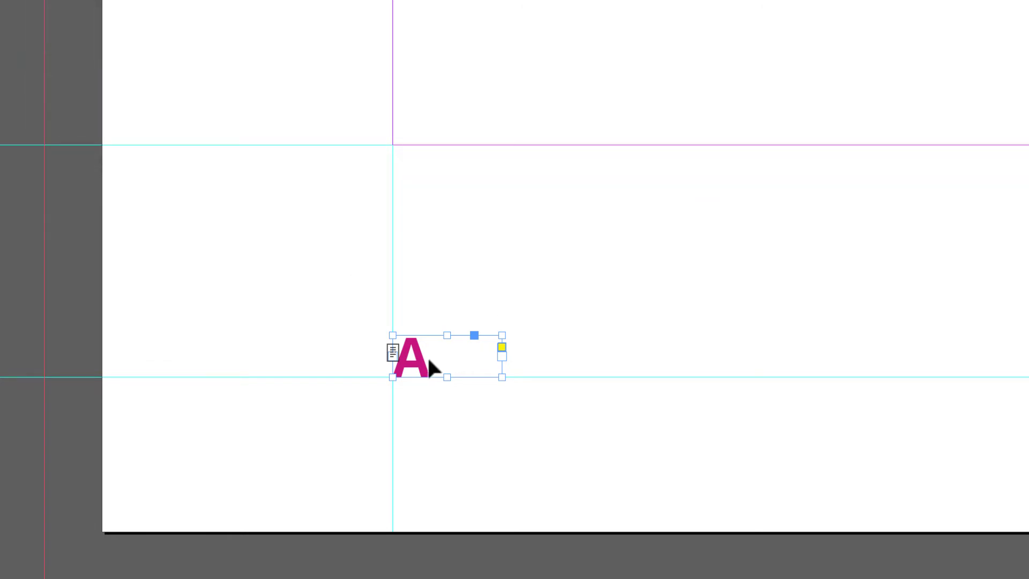
mouse_move(426, 357)
left_mouse_down()
mouse_move(488, 339)
mouse_move(420, 368)
left_mouse_up()
Step: Copy the A page-number frame and right-align its magenta A to the frame's edge
key("super+c")
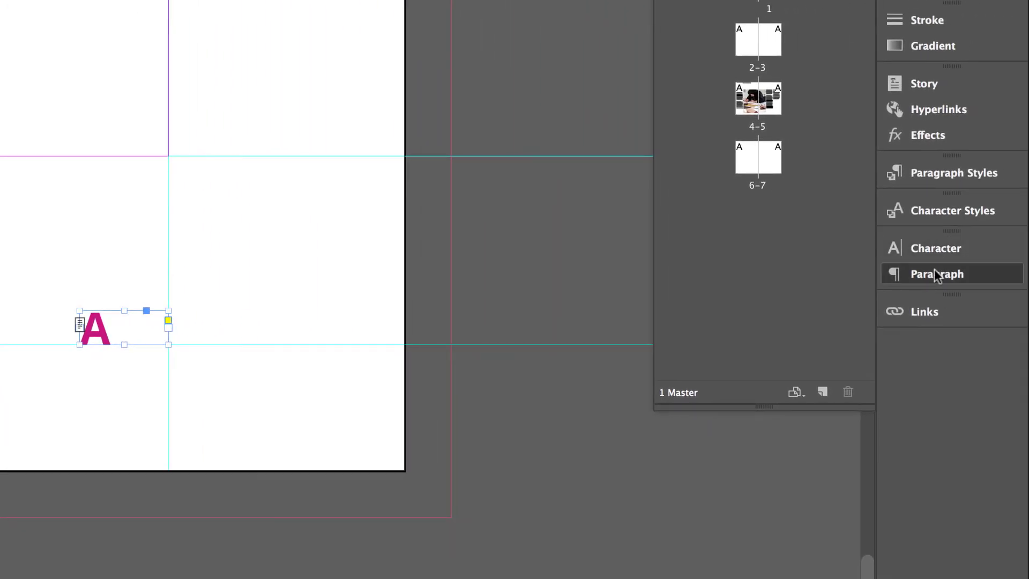
left_click(1025, 275)
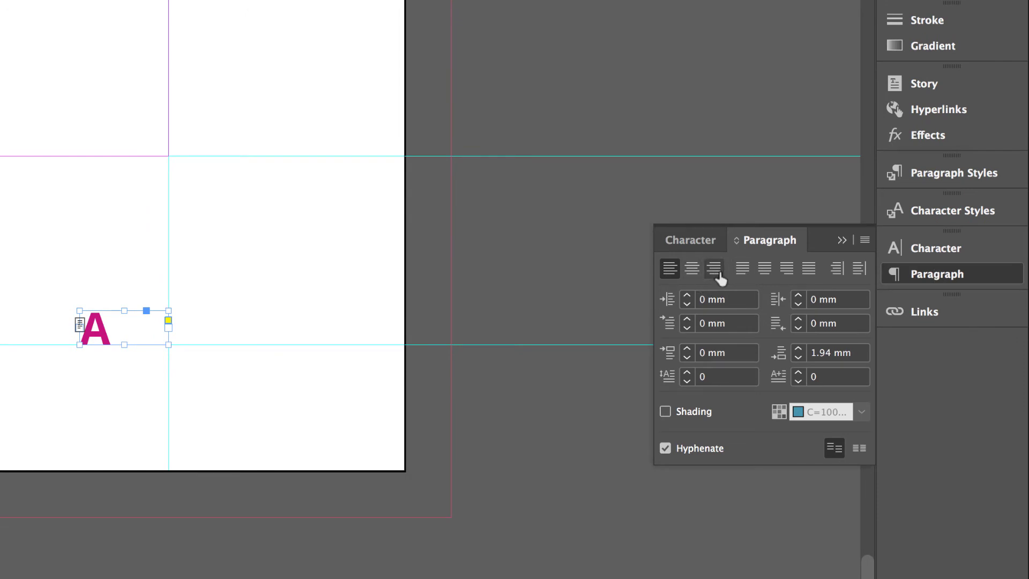
left_click(714, 271)
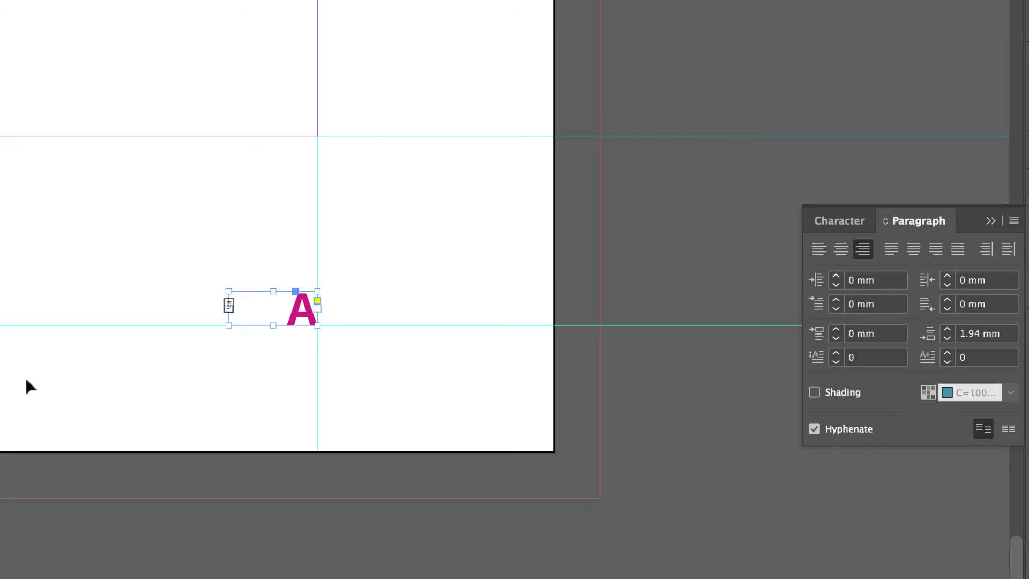
scroll(299, 363, "left", 10)
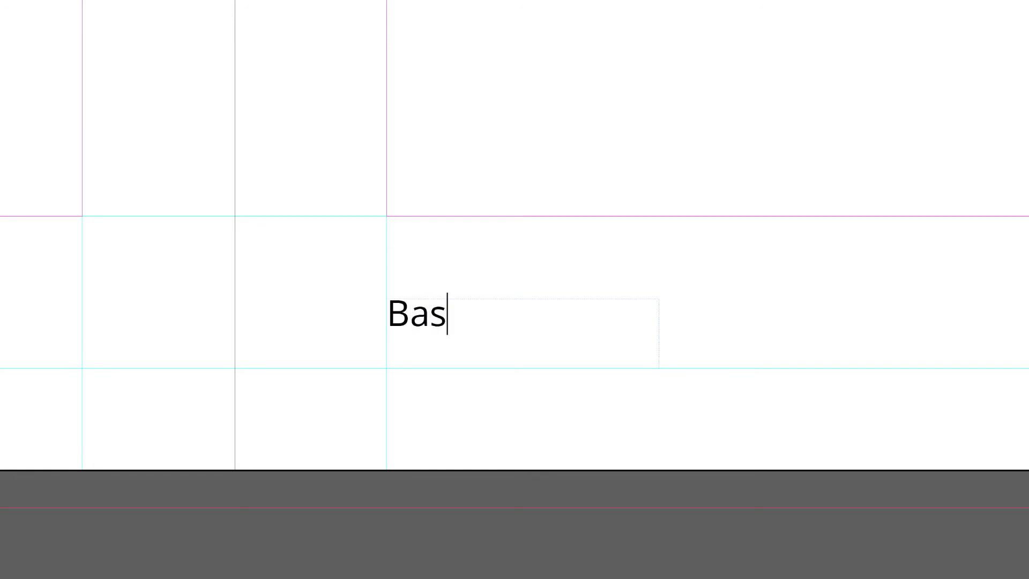
Step: Type 'Basic Column Grid No 1' in a footer frame, widen it to one line, and select the text
type("umn G")
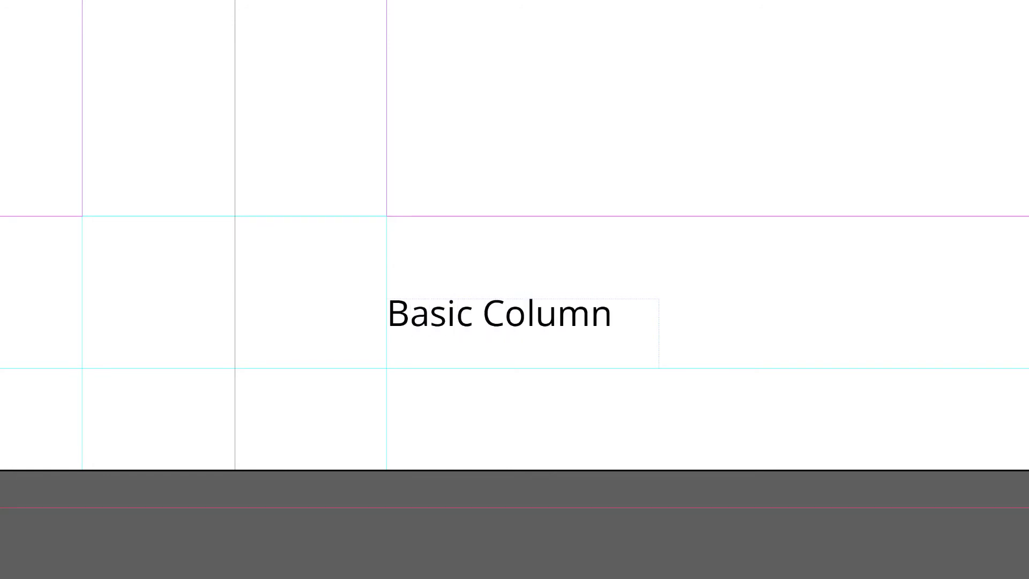
key("BackSpace")
key("BackSpace")
key("Escape")
key("Escape")
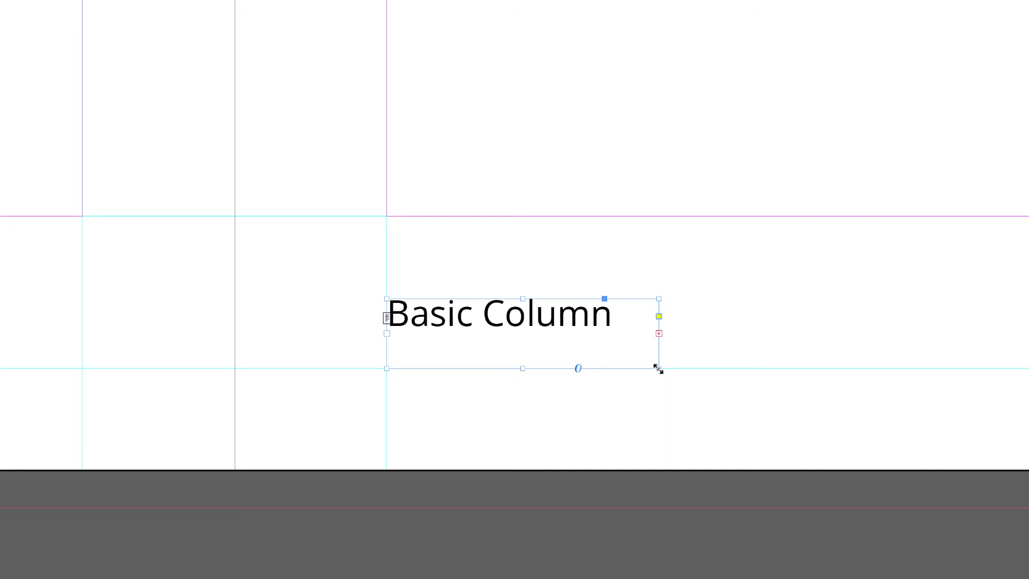
left_click_drag(658, 369, 872, 369)
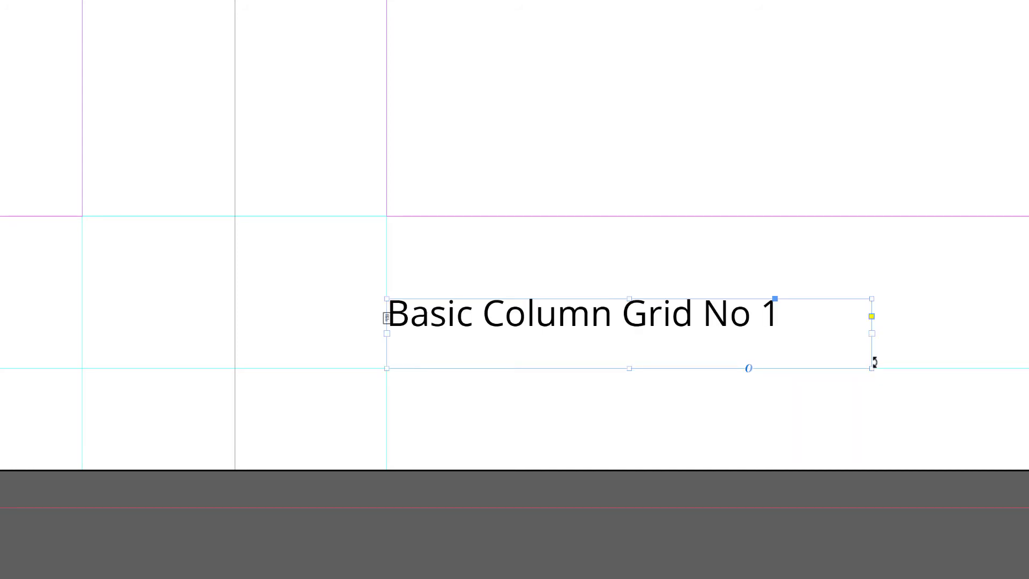
double_click(724, 316)
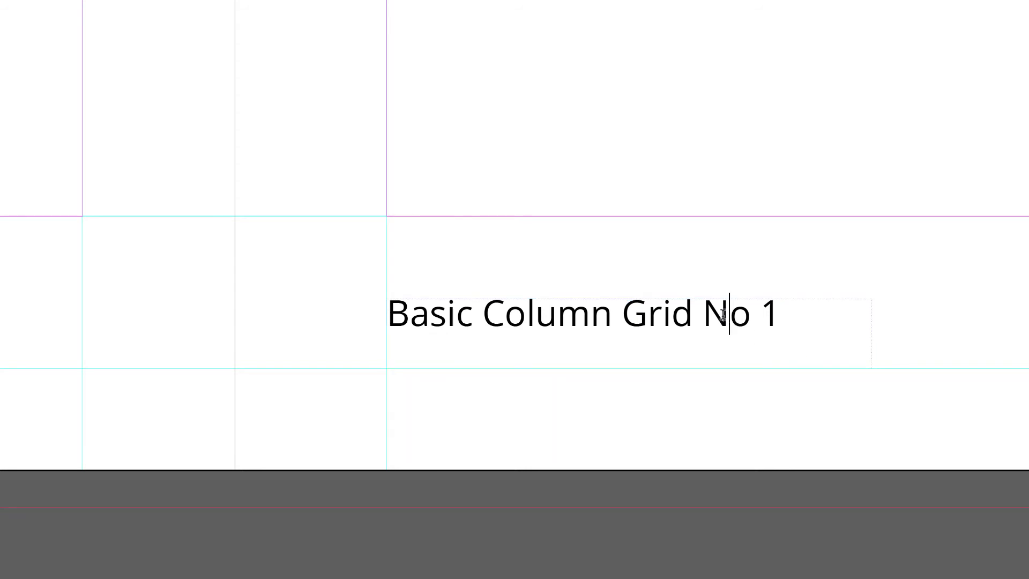
key("ctrl+a")
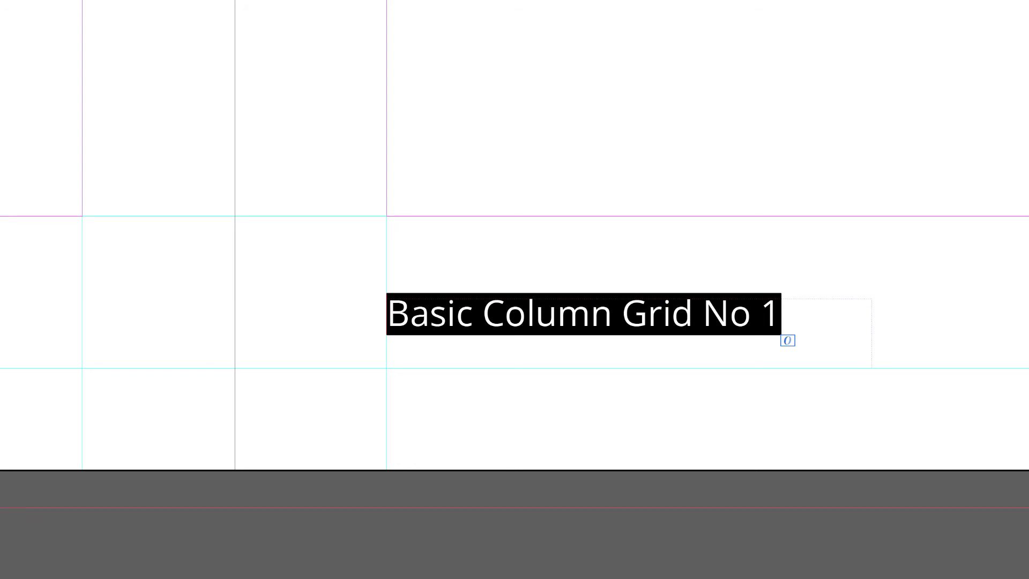
Step: Format the footer text as 6 pt Semibold in black at about 50% tint
left_click(207, 49)
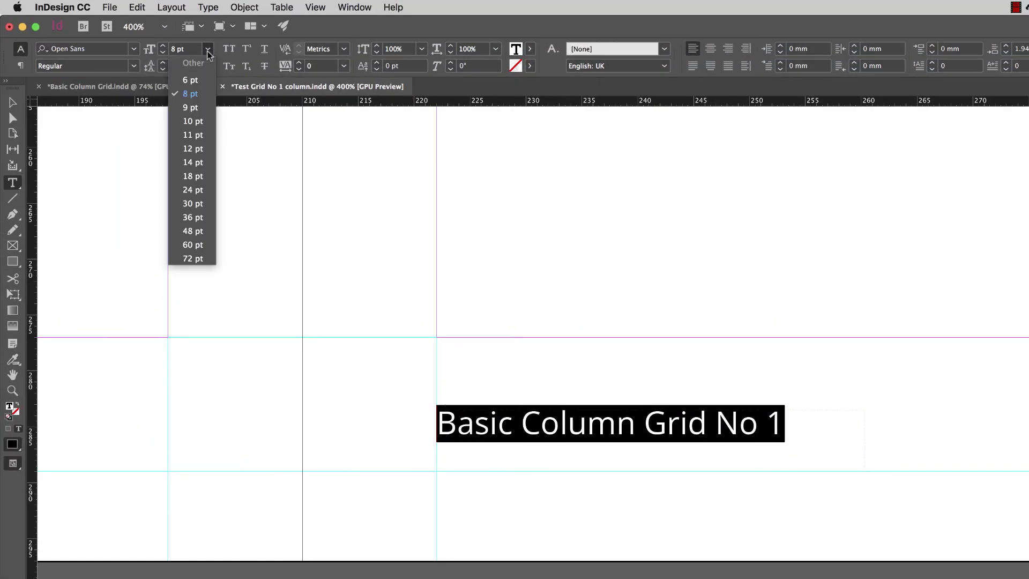
left_click(191, 79)
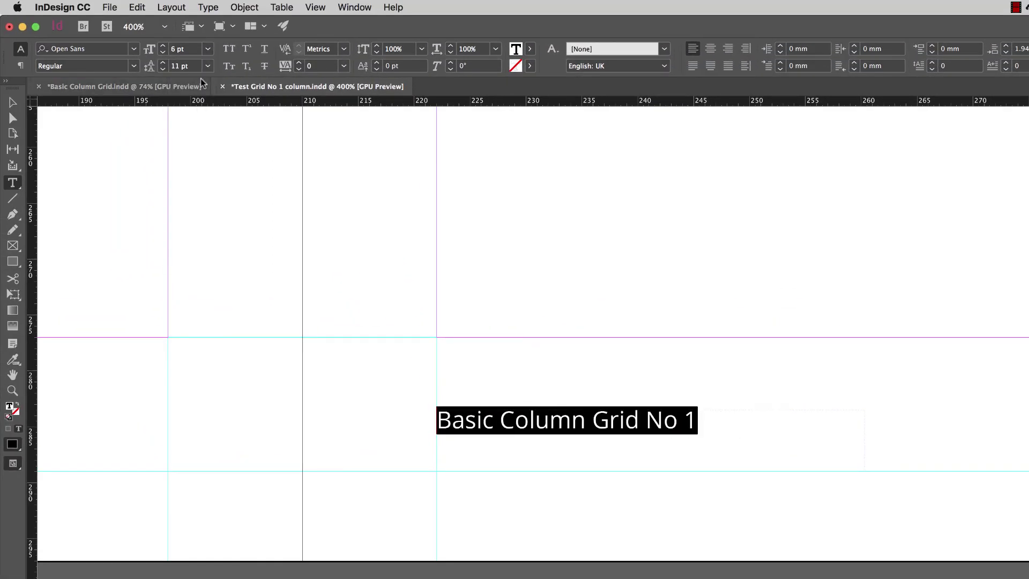
left_click(134, 66)
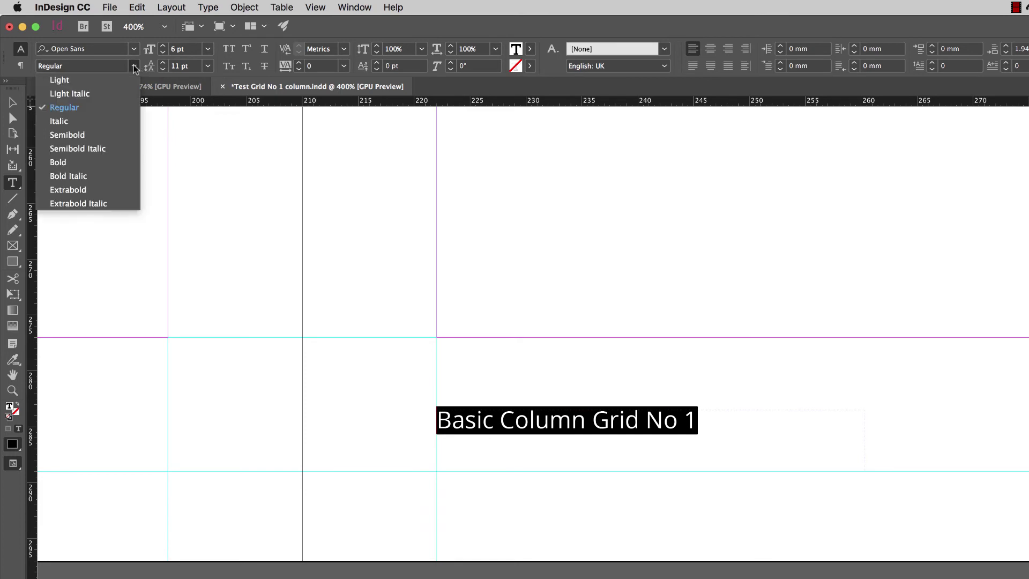
left_click(63, 135)
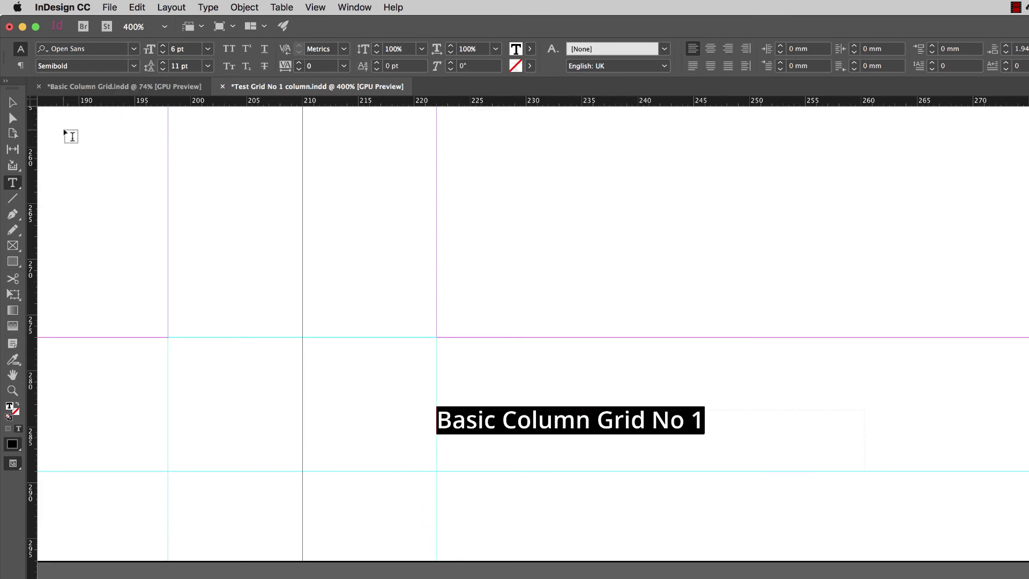
left_click(530, 50)
left_click_drag(503, 66, 470, 84)
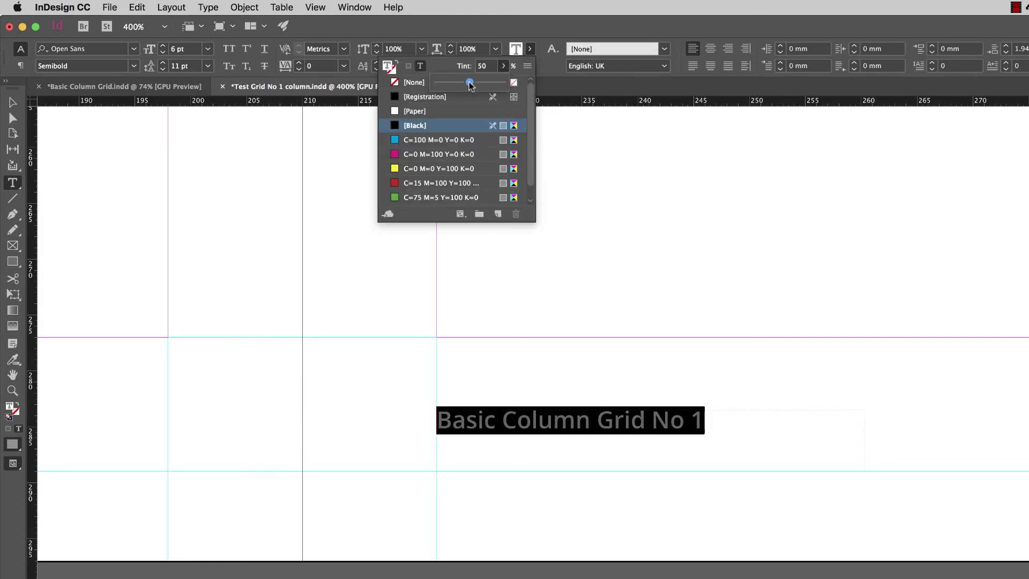
left_click(14, 105)
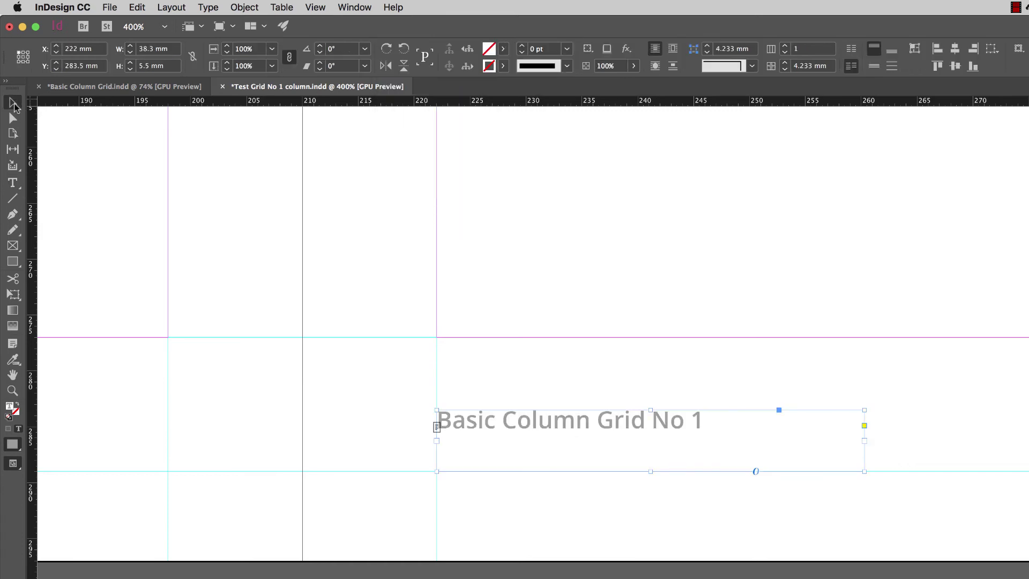
left_click(498, 476)
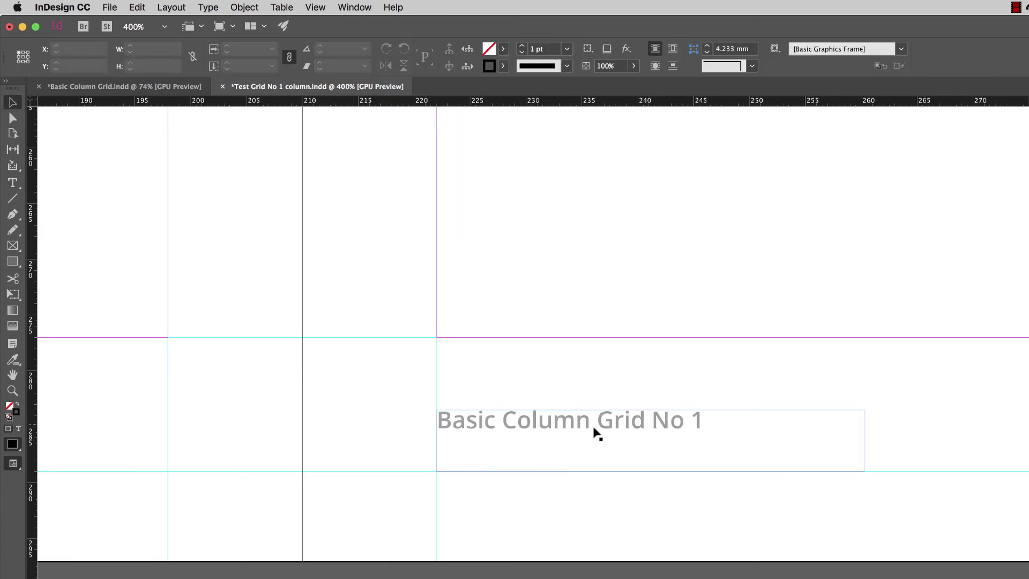
Step: Fit the Basic Column Grid No 1 frame to its text and lower it onto the guide
left_click(660, 429)
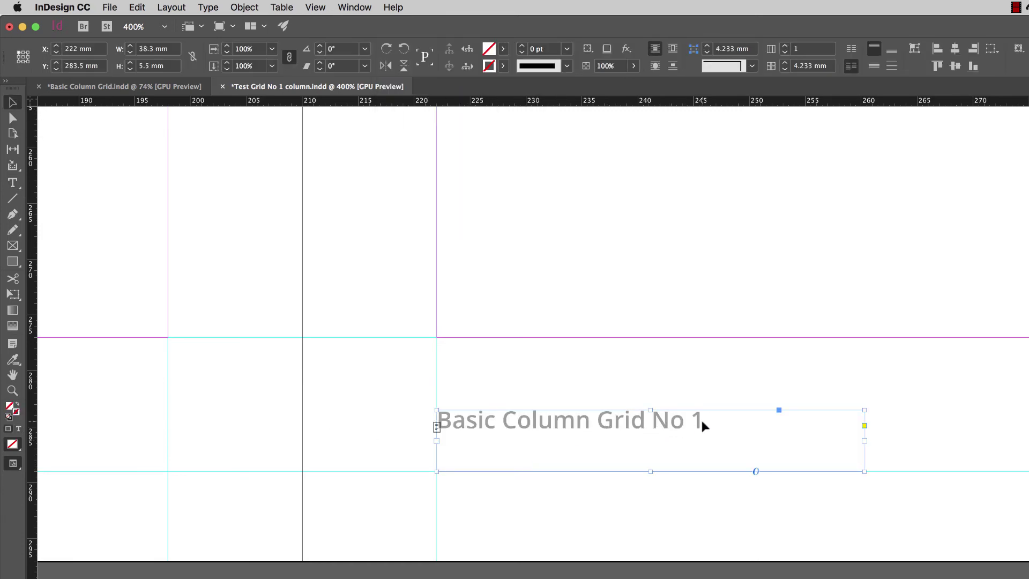
double_click(864, 471)
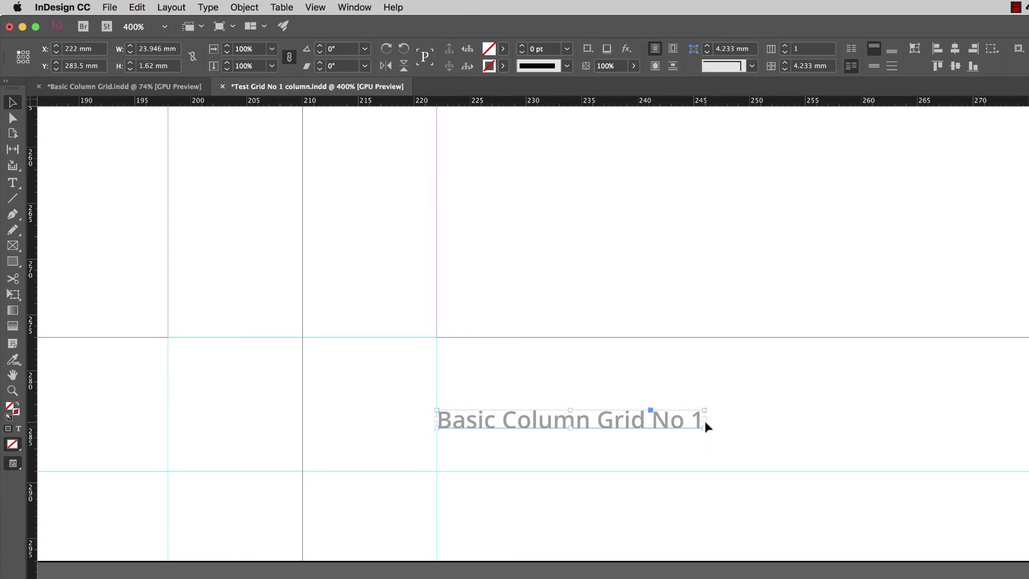
left_click_drag(640, 421, 643, 470)
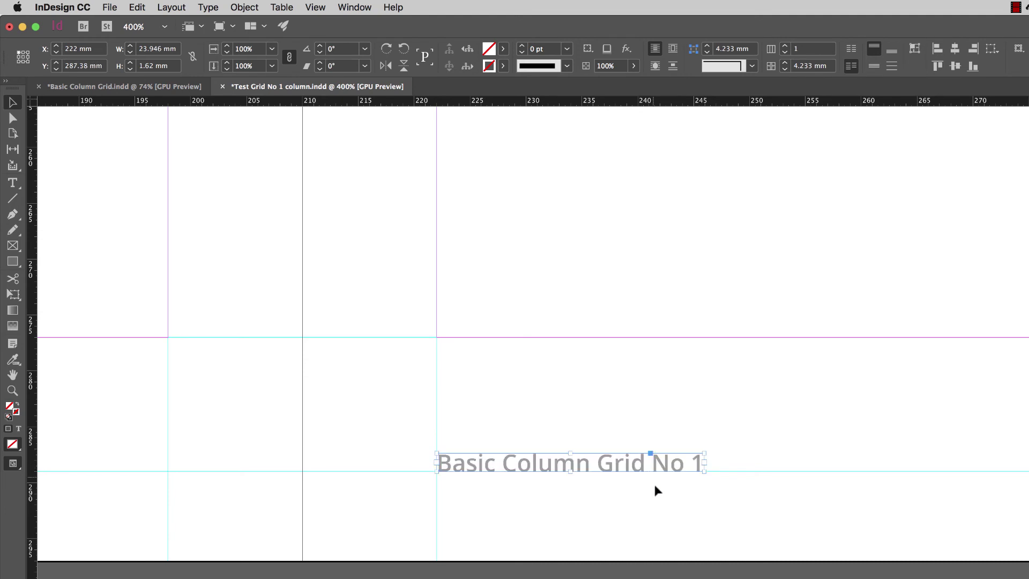
Step: Duplicate the footer into the left column, reading 'Jan 2018' right-aligned
key("space")
left_click_drag(545, 491, 361, 467)
key("alt")
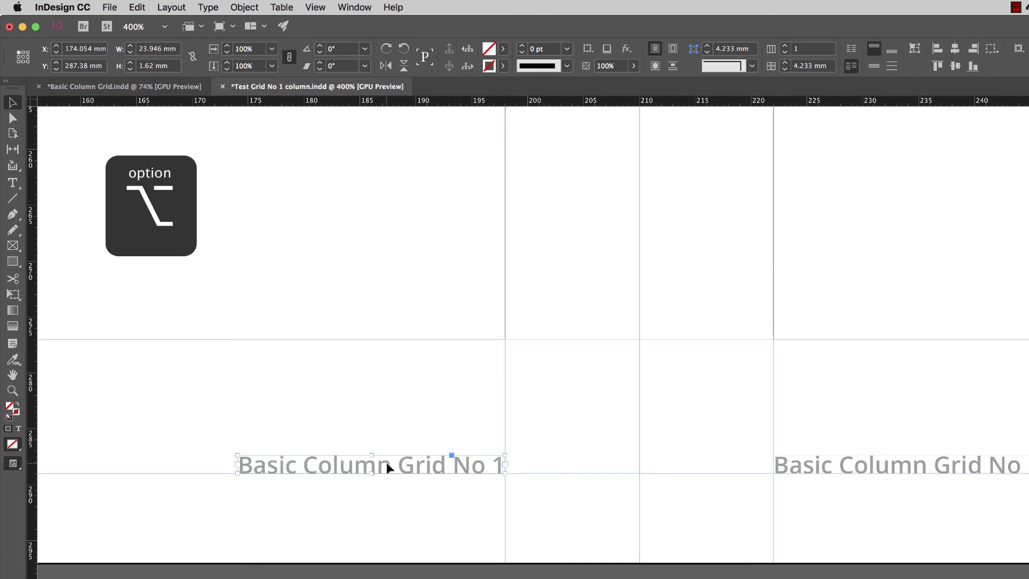
double_click(387, 465)
triple_click(461, 465)
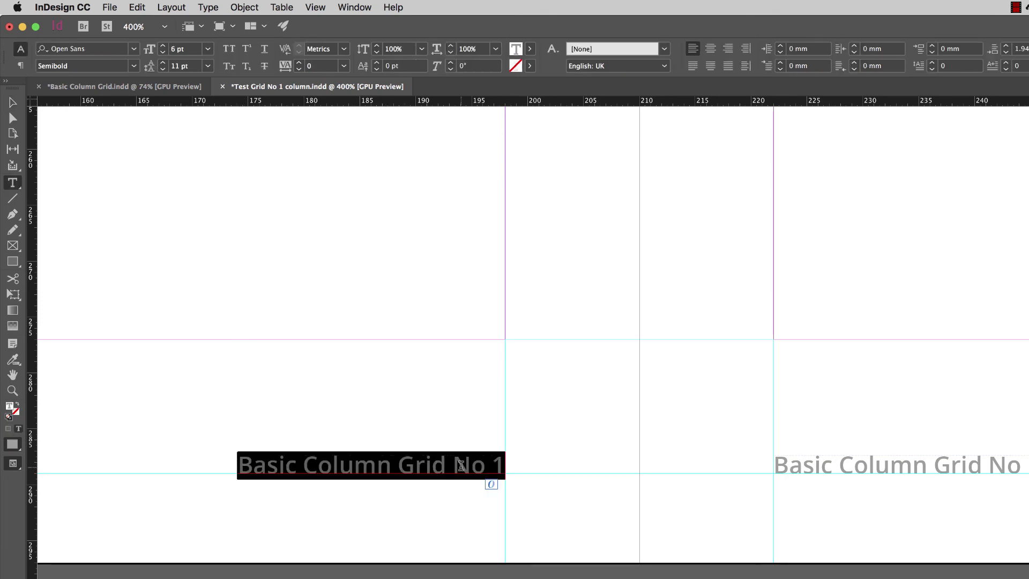
type("Jan 2018")
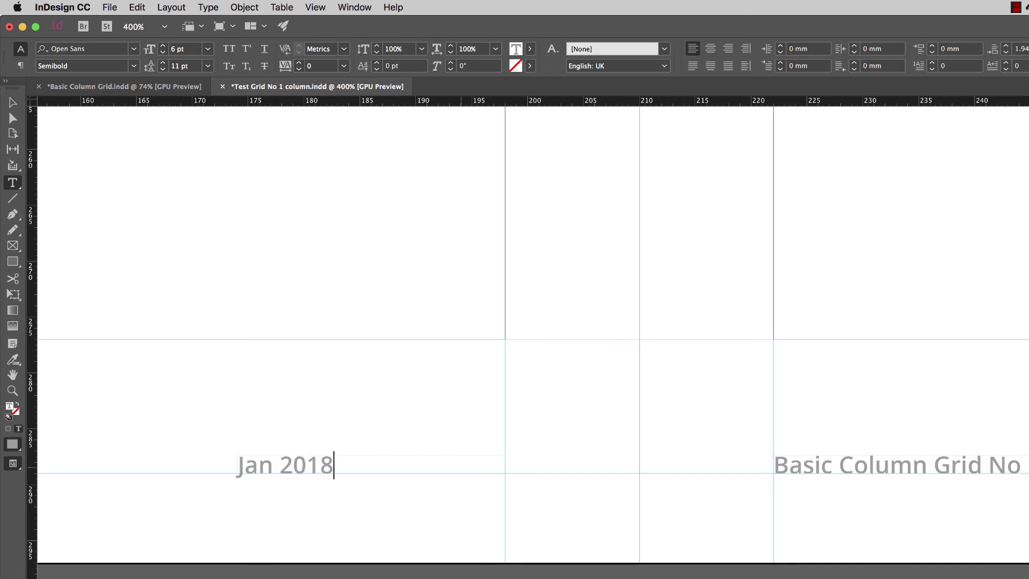
key("super+a")
key("super+shift+r")
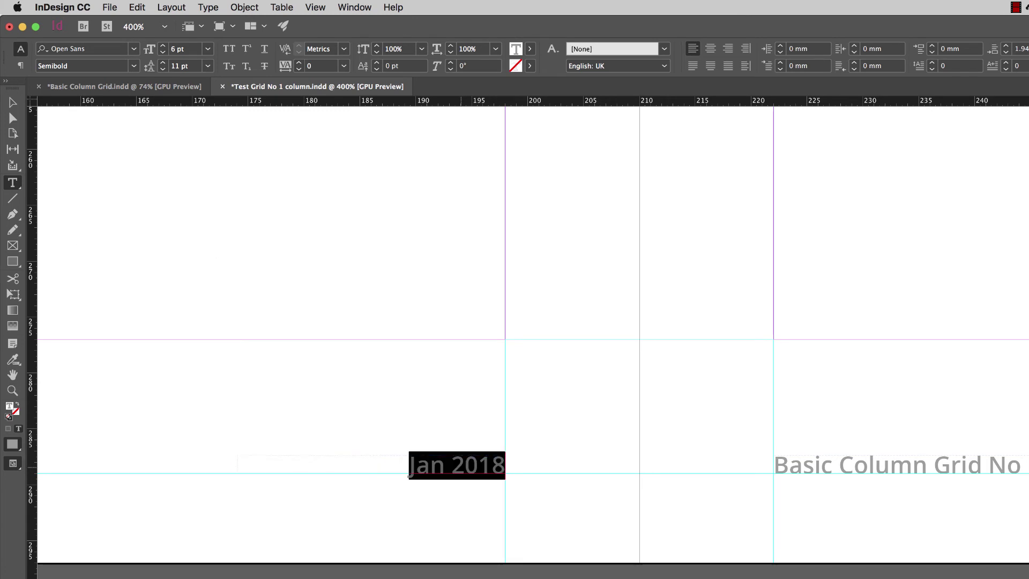
key("Escape")
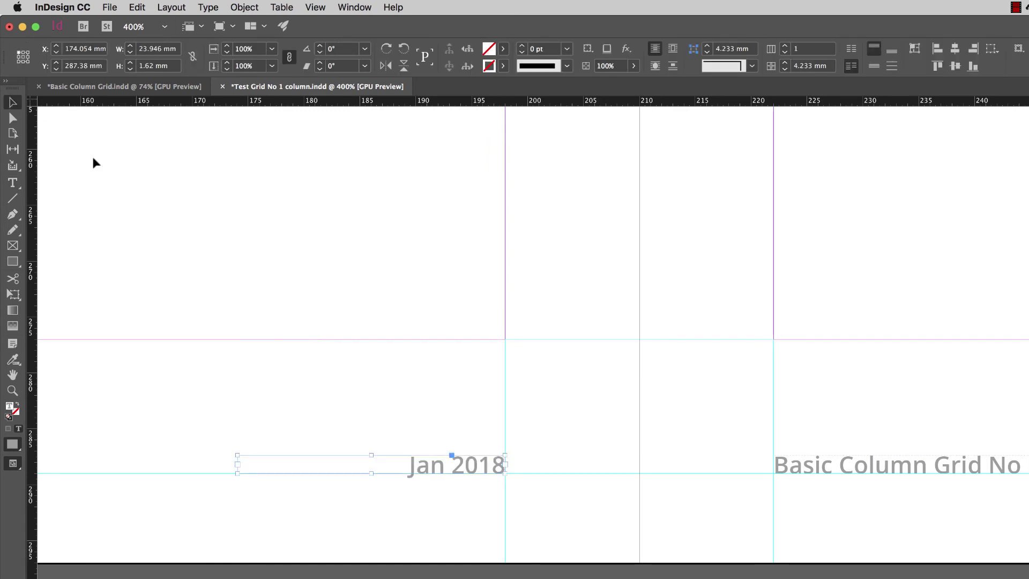
left_click(555, 498)
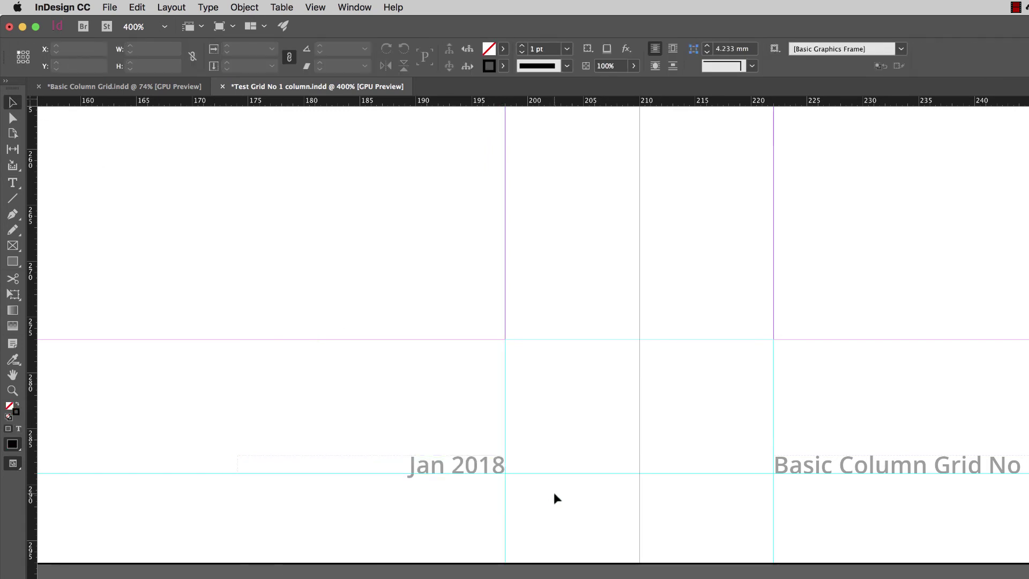
Step: Save, then view spread 4–5 in Preview mode, zoomed on the footer with panels hidden
key("super+s")
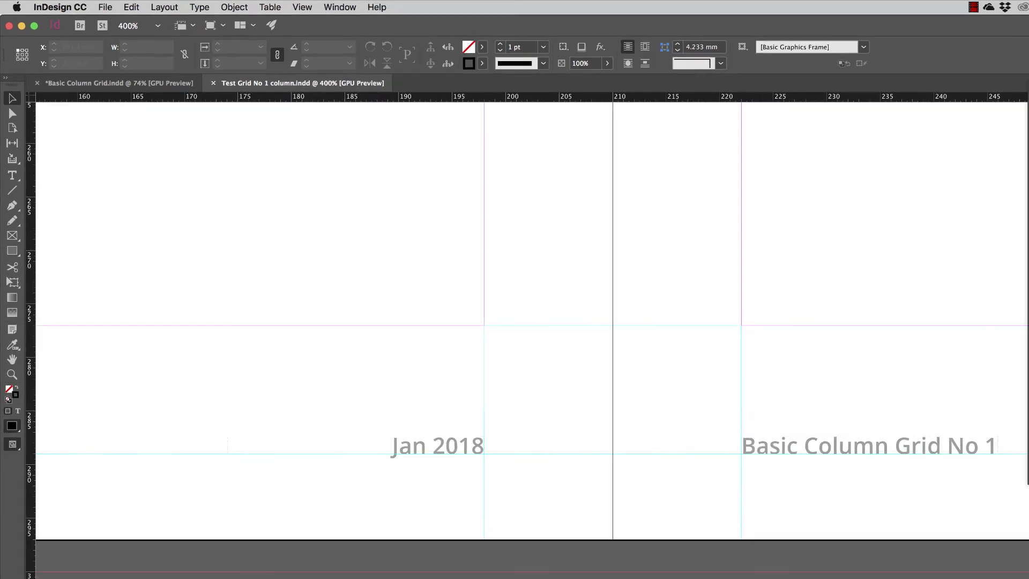
double_click(874, 219)
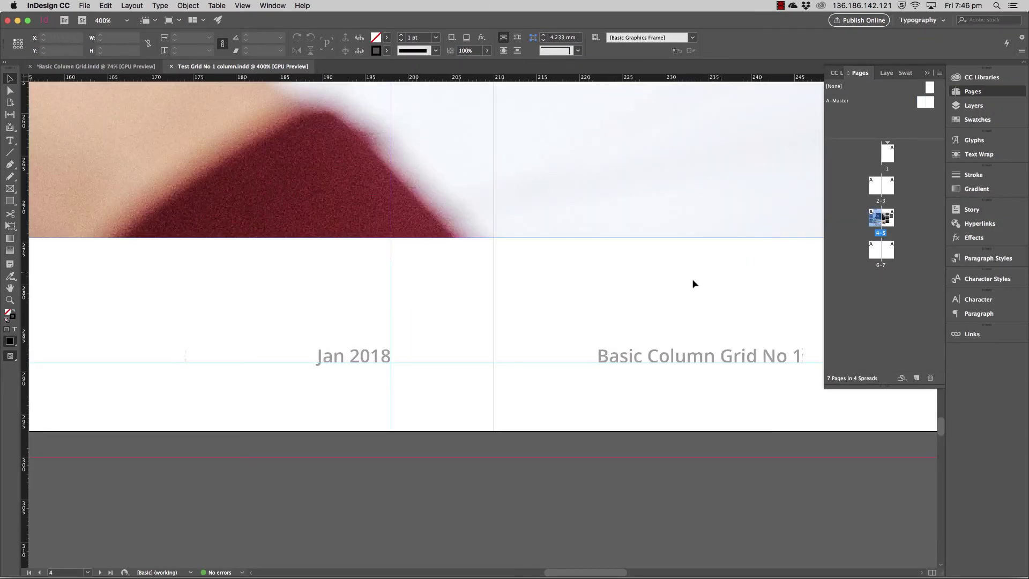
key("super+0")
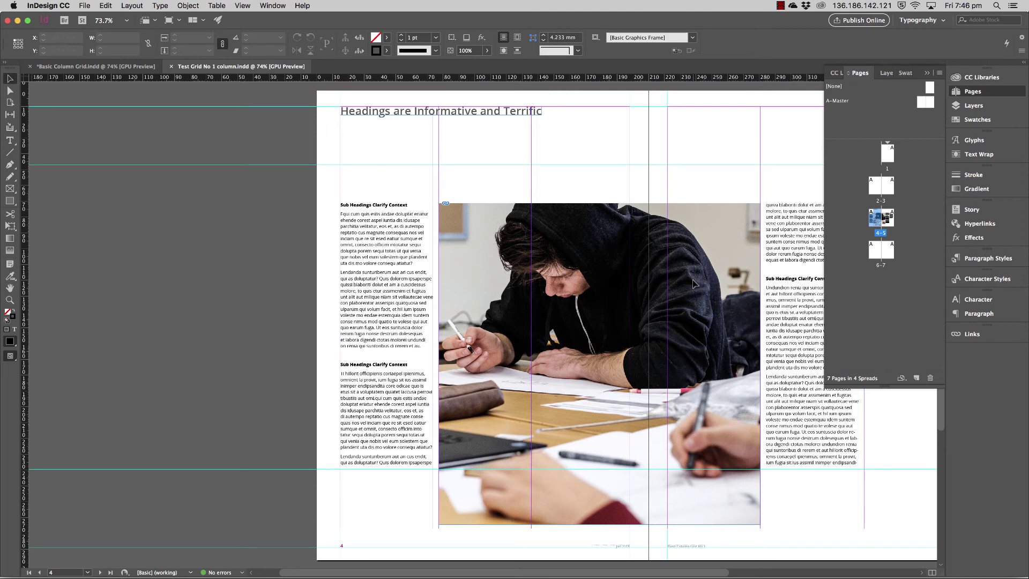
scroll(693, 284, "right", 5)
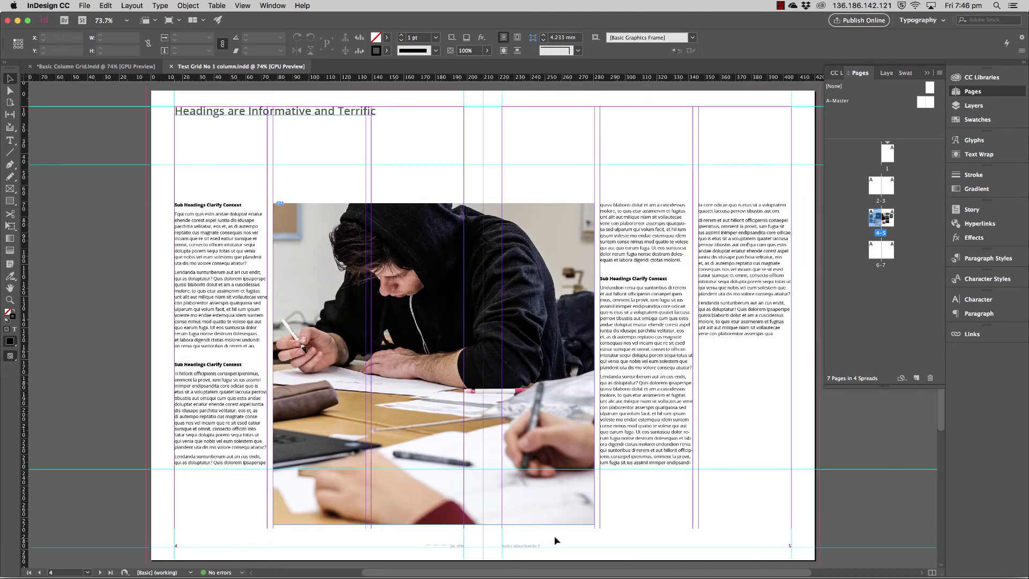
key("w")
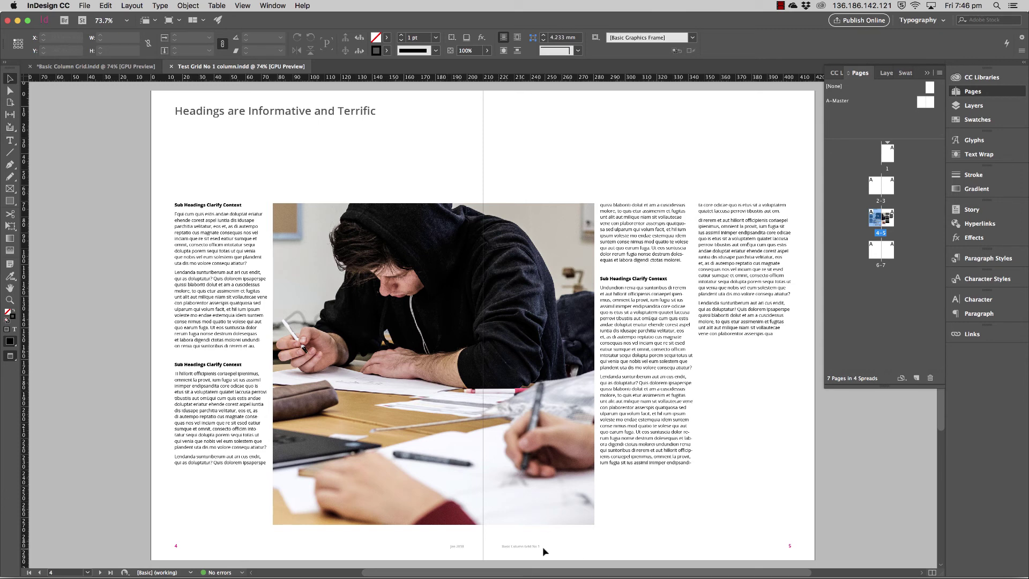
key("z")
left_click(421, 497)
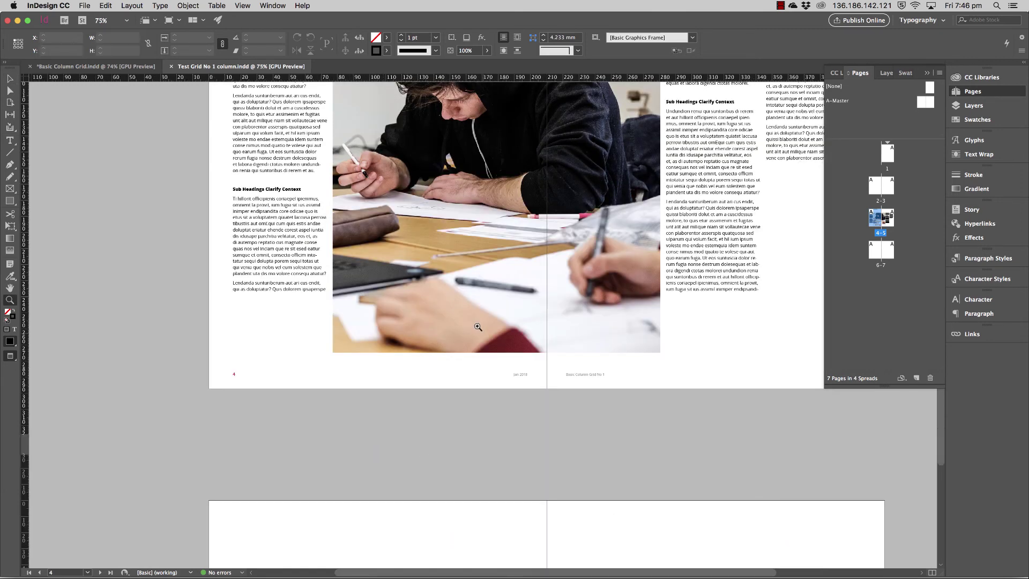
left_click(558, 373)
left_click(563, 374)
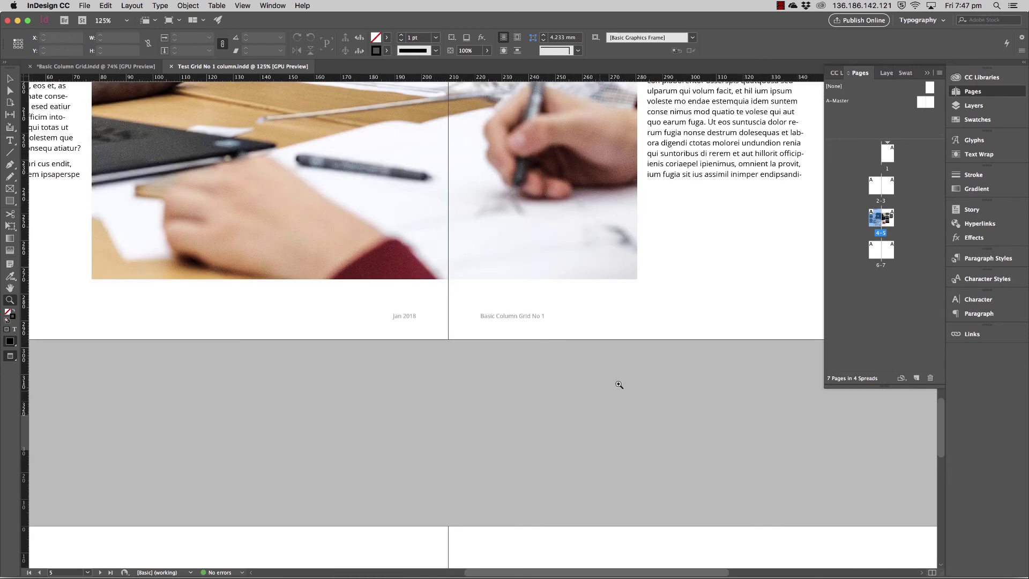
key("Tab")
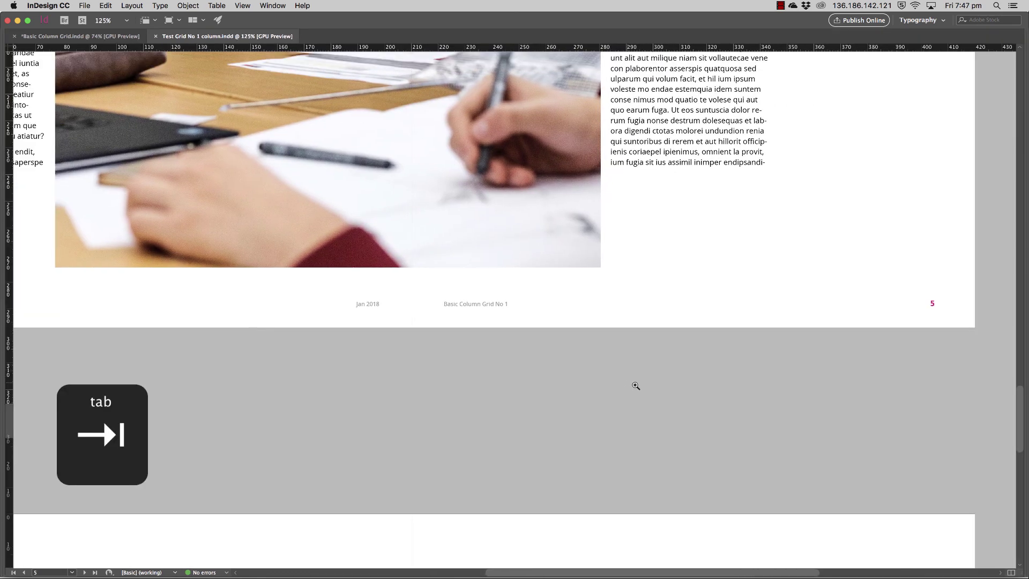
Step: Pan across pages 4–5 to inspect where the student photo meets the text columns
key("space")
left_click_drag(348, 312, 671, 379)
left_click_drag(607, 292, 607, 342)
left_click_drag(495, 110, 451, 276)
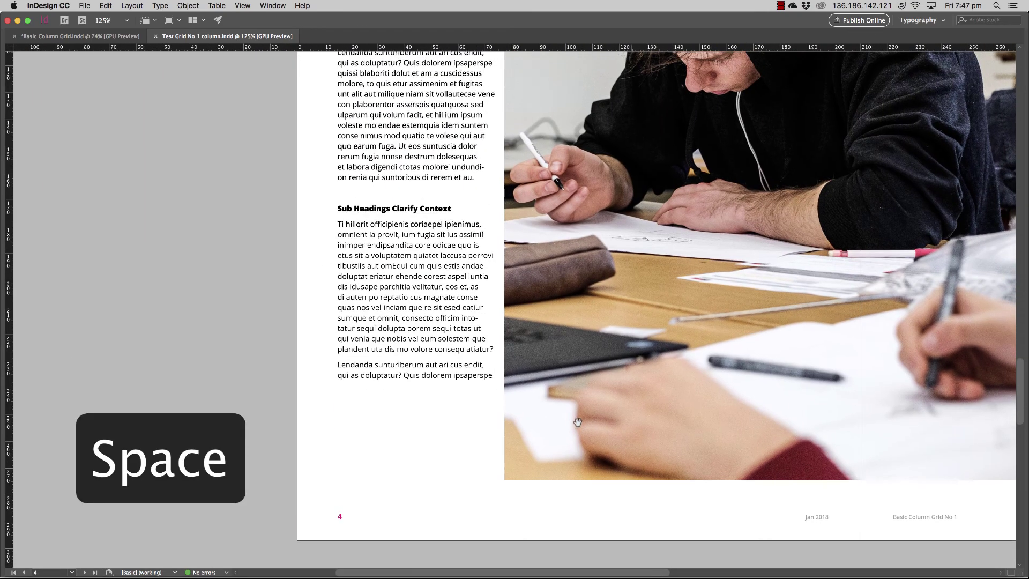
left_click_drag(524, 243, 488, 389)
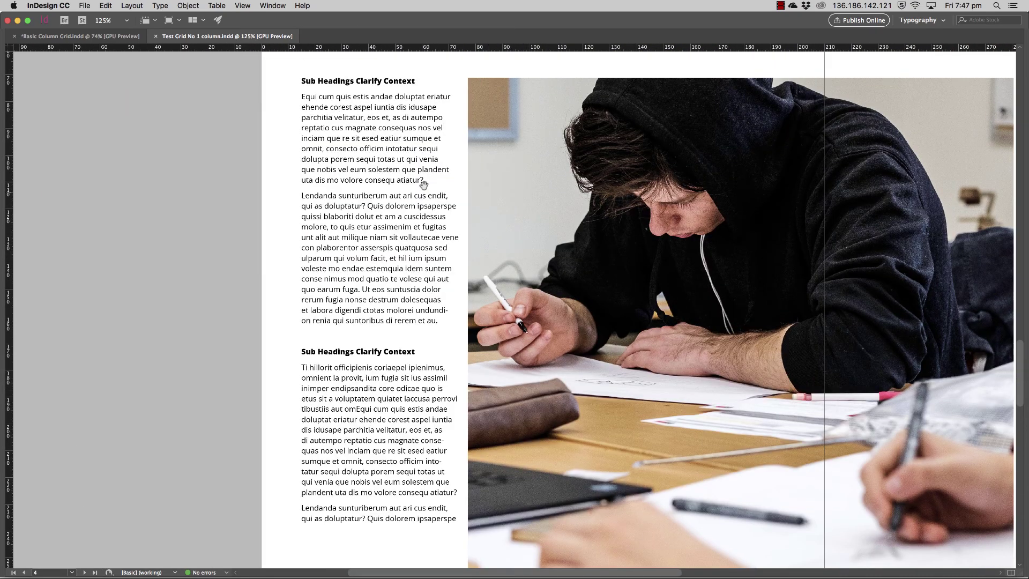
left_click_drag(447, 214, 381, 299)
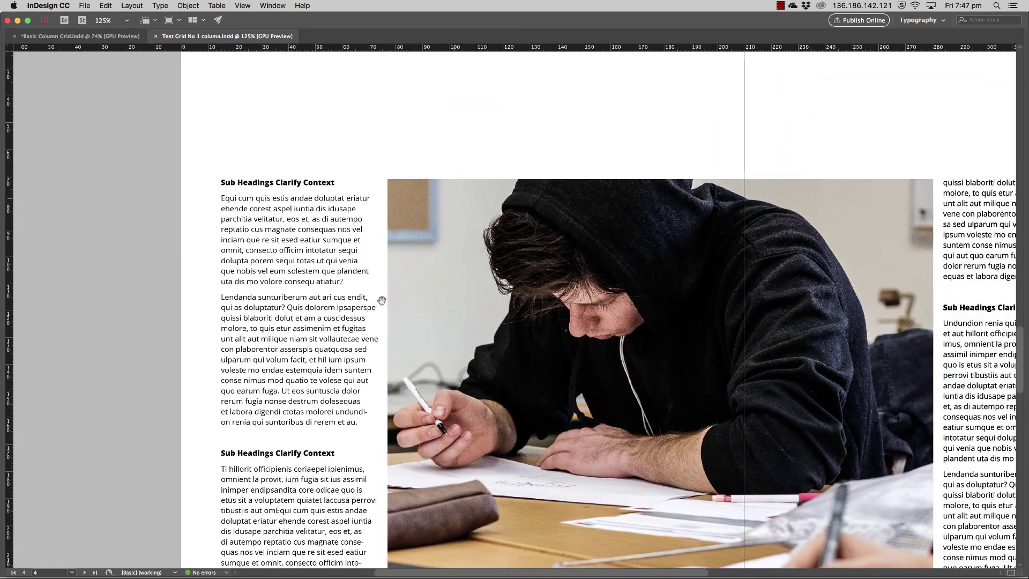
scroll(650, 306, "right", 5)
scroll(650, 312, "right", 5)
scroll(651, 312, "down", 2)
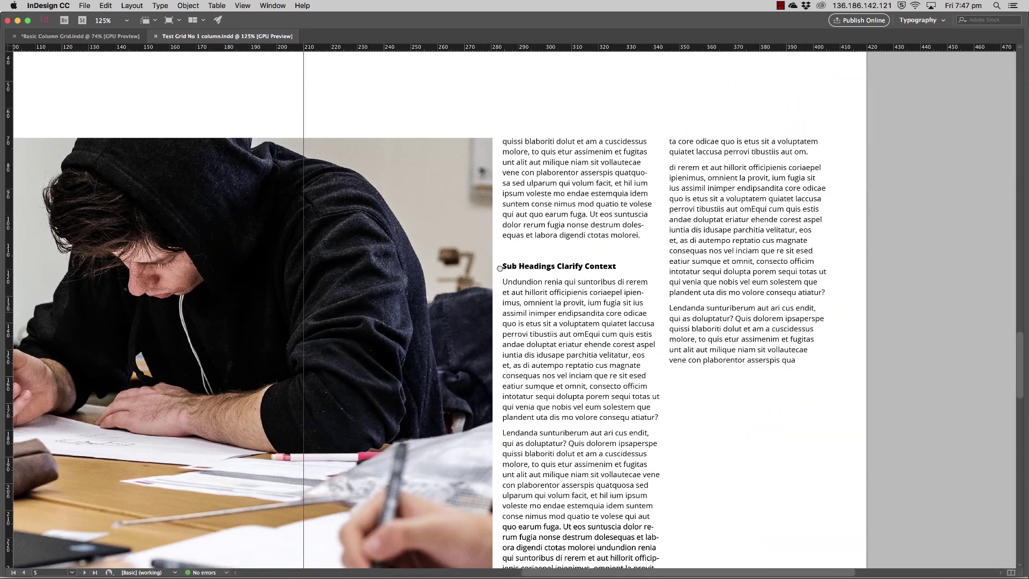
left_click_drag(585, 353, 569, 318)
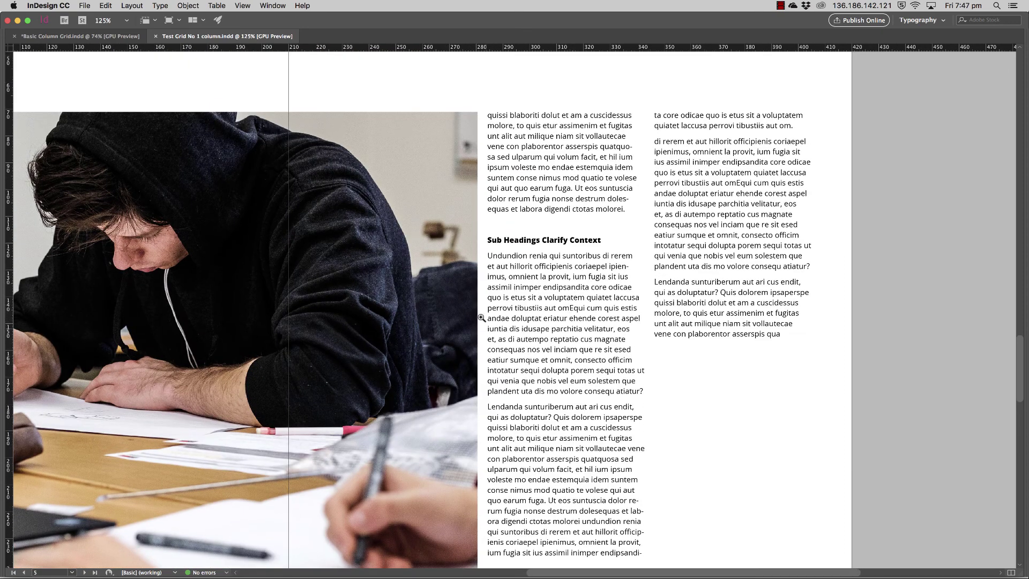
scroll(505, 334, "down", 3)
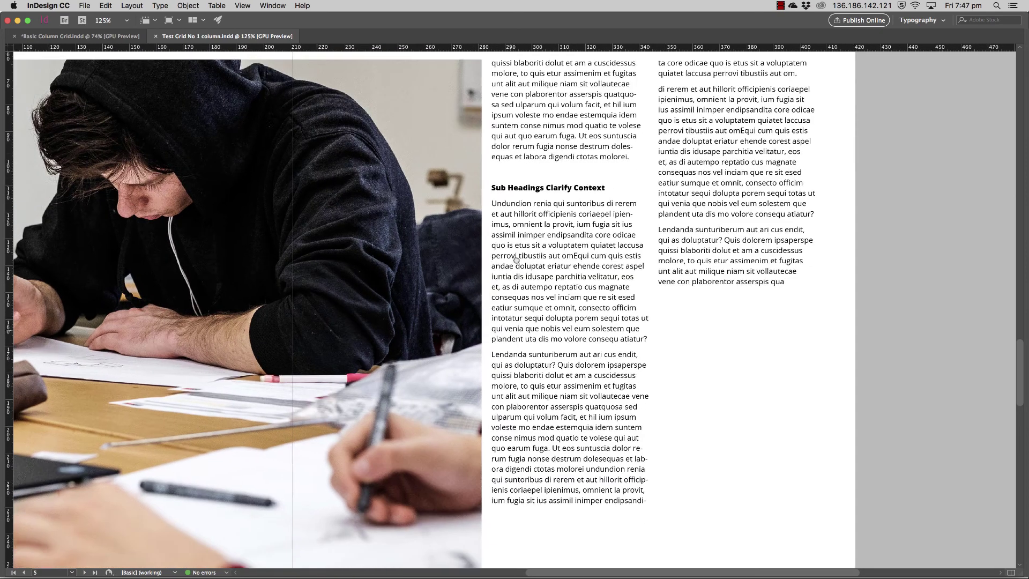
Step: Pull the student photo's right edge in to 200.624 mm wide, clear of page 5's text
key("z")
left_click(462, 295)
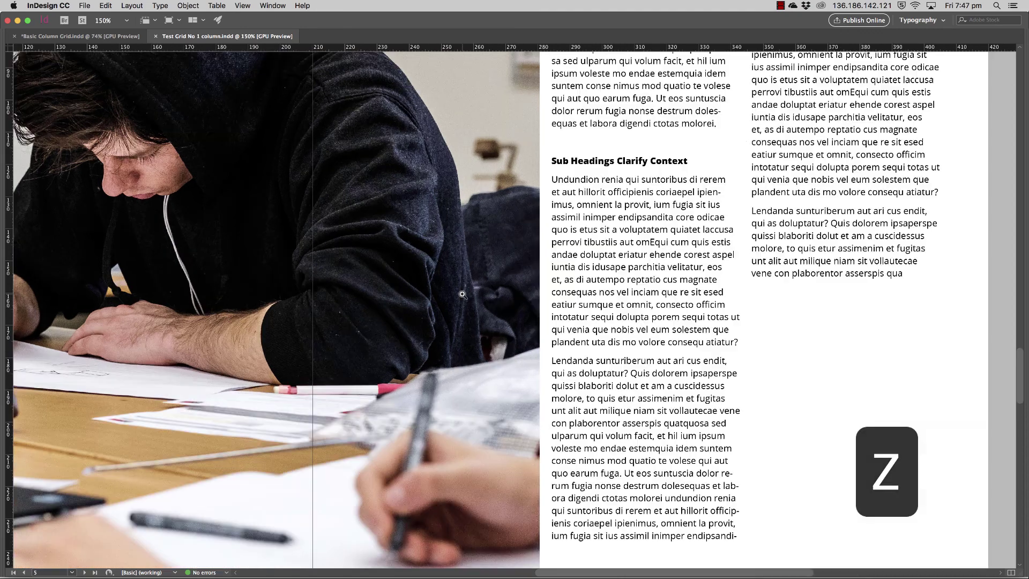
key("Tab")
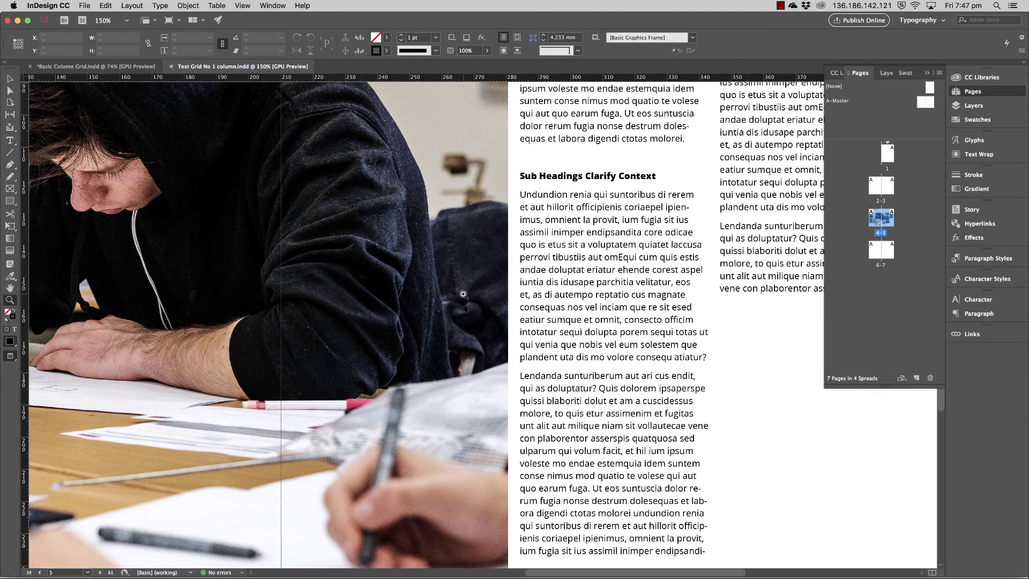
key("v")
left_click(268, 325)
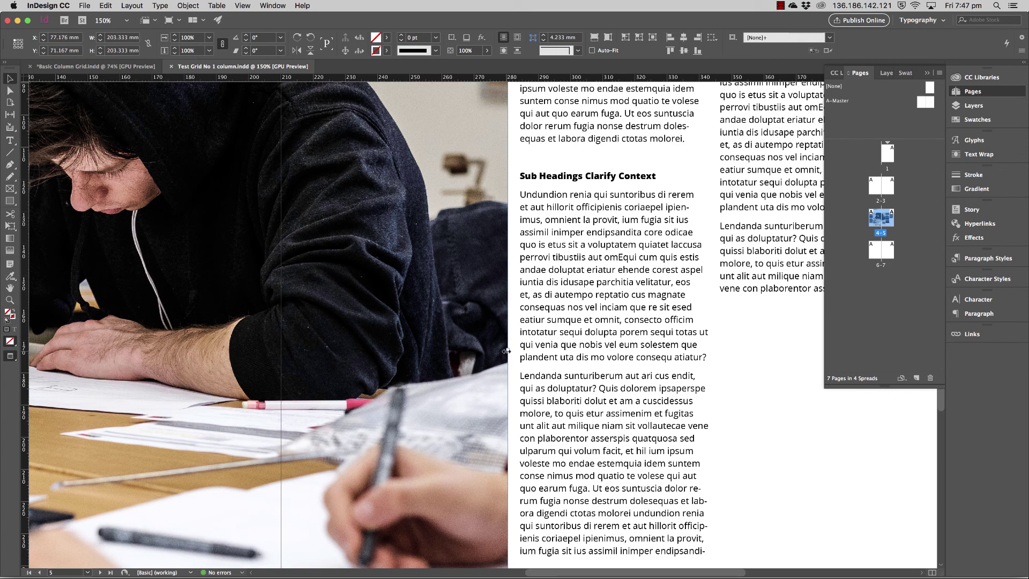
left_click_drag(506, 350, 499, 349)
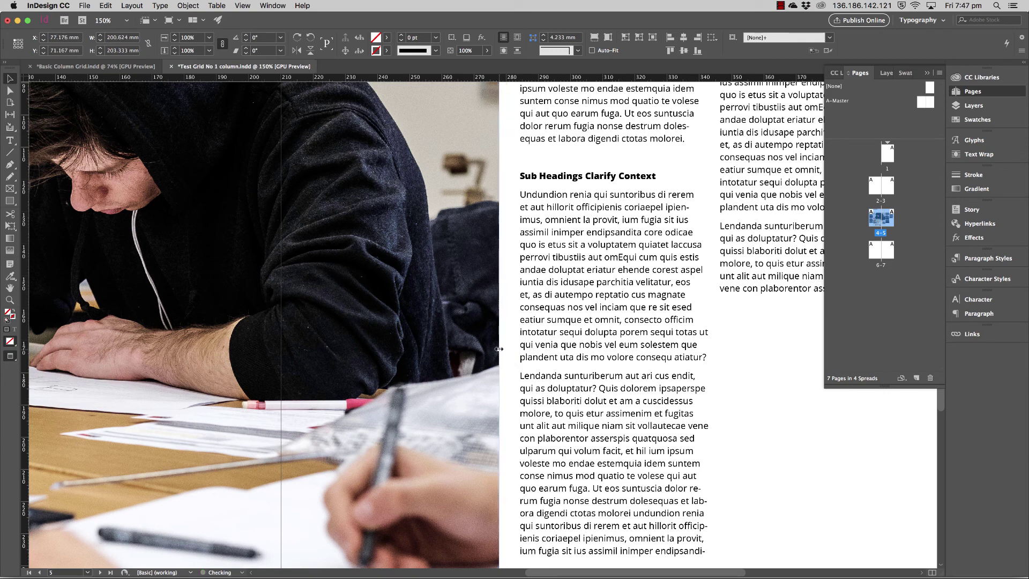
key("super+0")
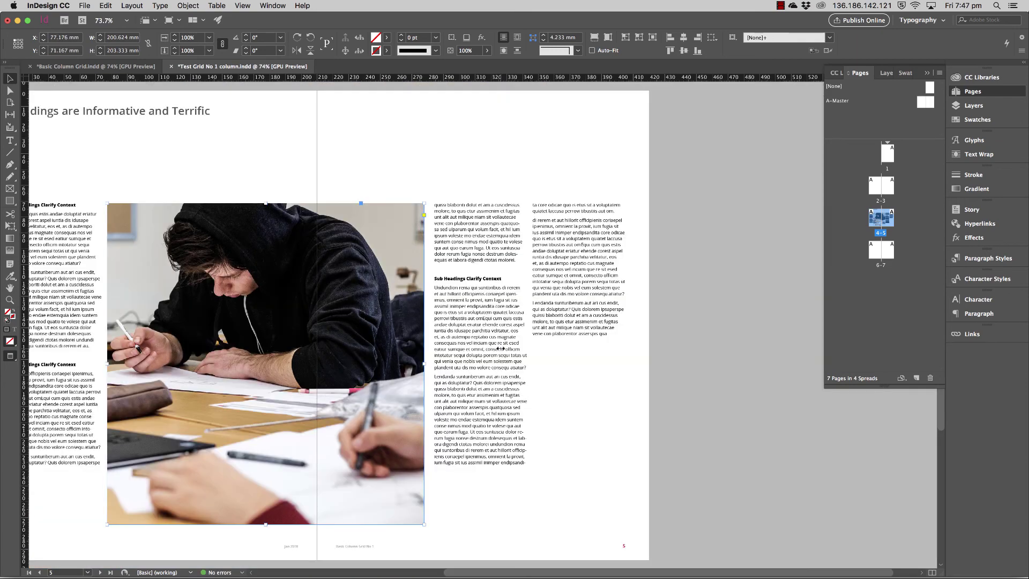
left_click(508, 156)
scroll(536, 156, "left", 5)
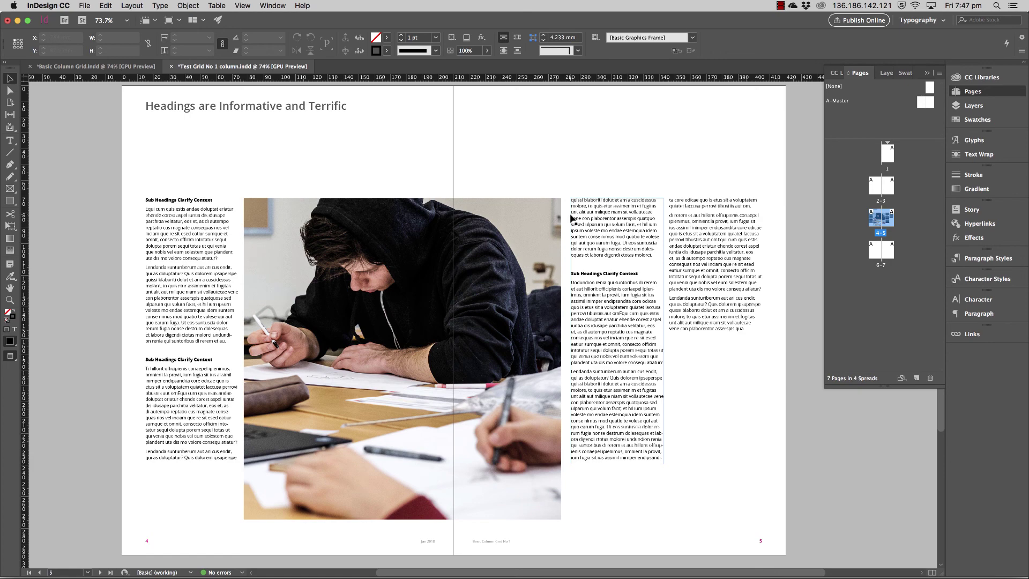
Step: Zoom in on the gap between the photo and the page-5 text and check it in Preview mode
key("w")
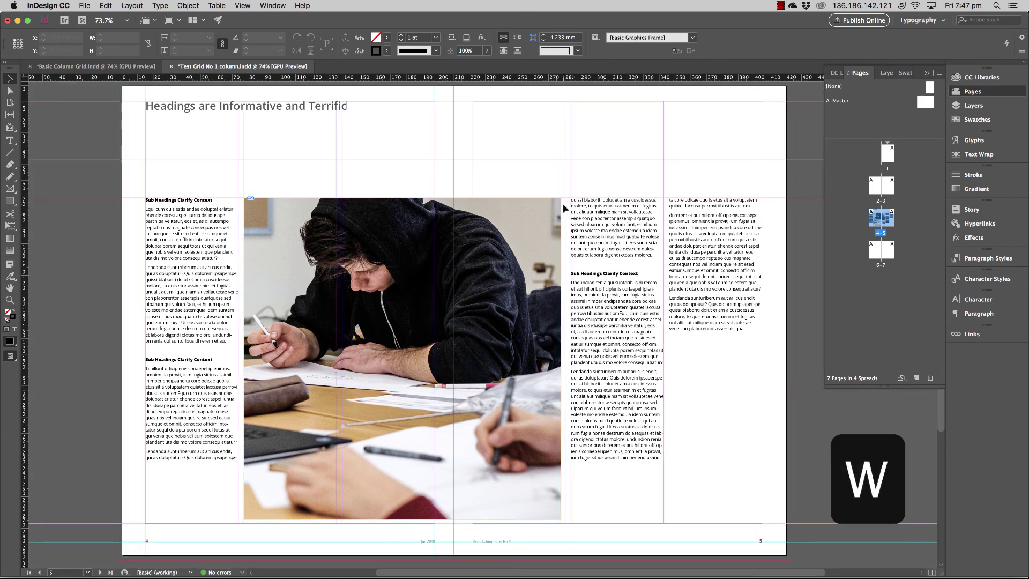
key("z")
left_click_drag(540, 186, 712, 296)
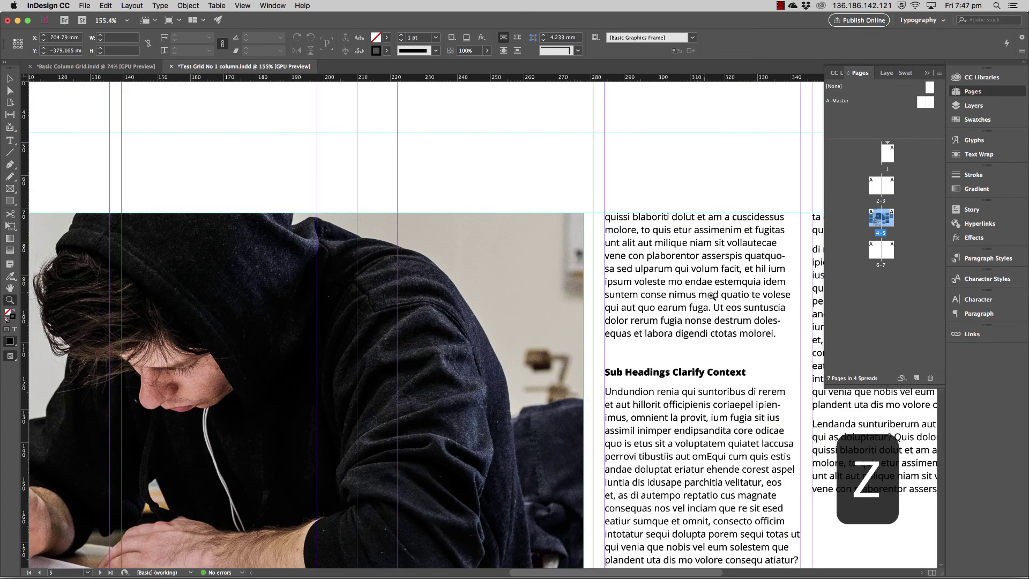
left_click(712, 296)
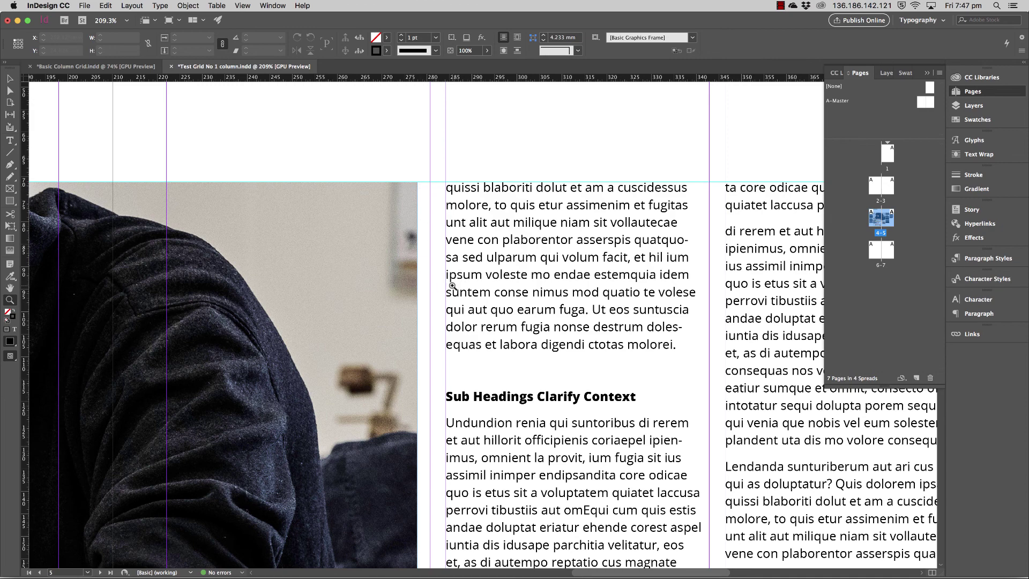
key("w")
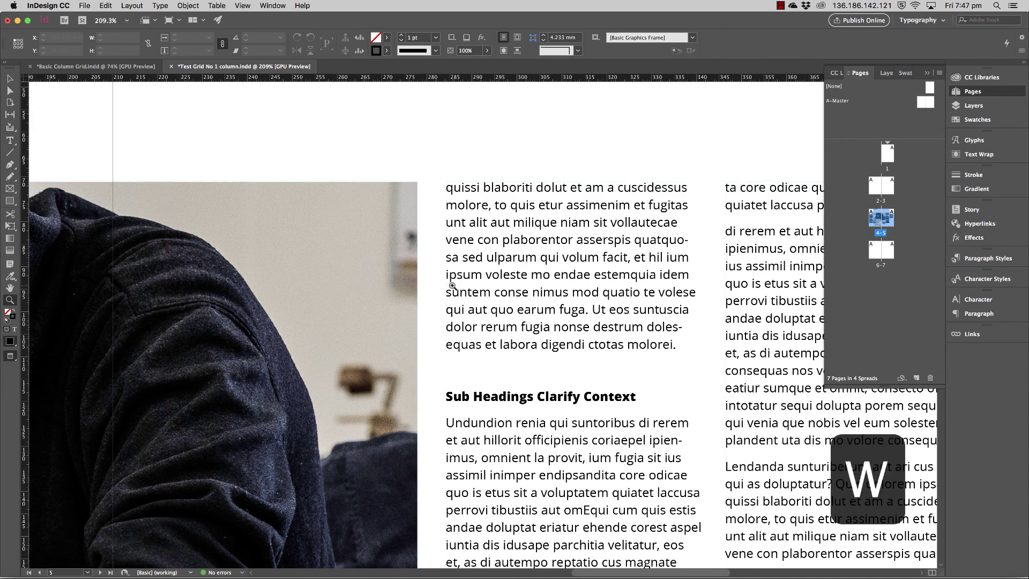
Step: View spread 4–5 at 100% with all panels hidden, panning to show the page numbers and footers
key("super+minus")
key("super+minus")
key("super+minus")
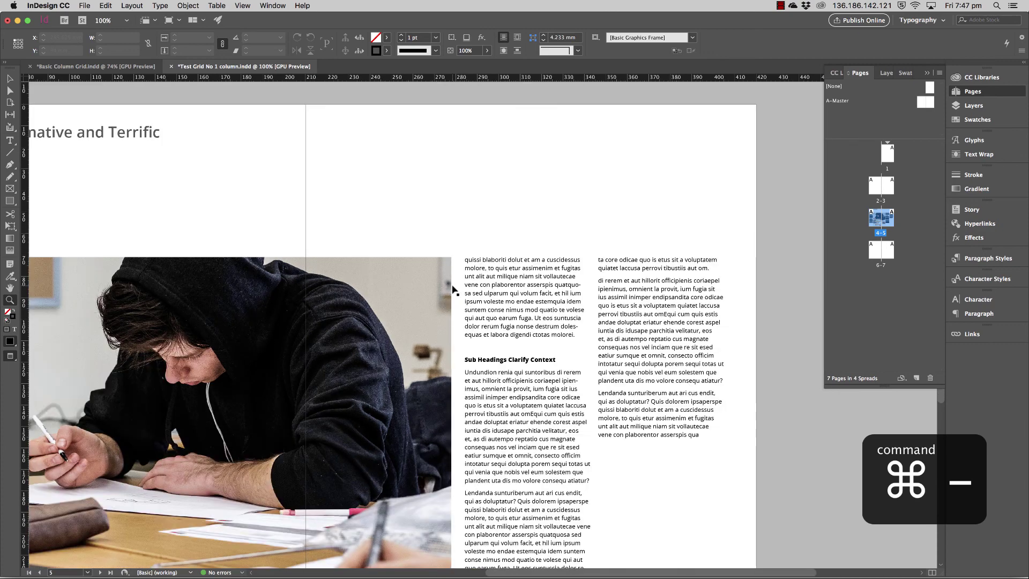
left_click(10, 79)
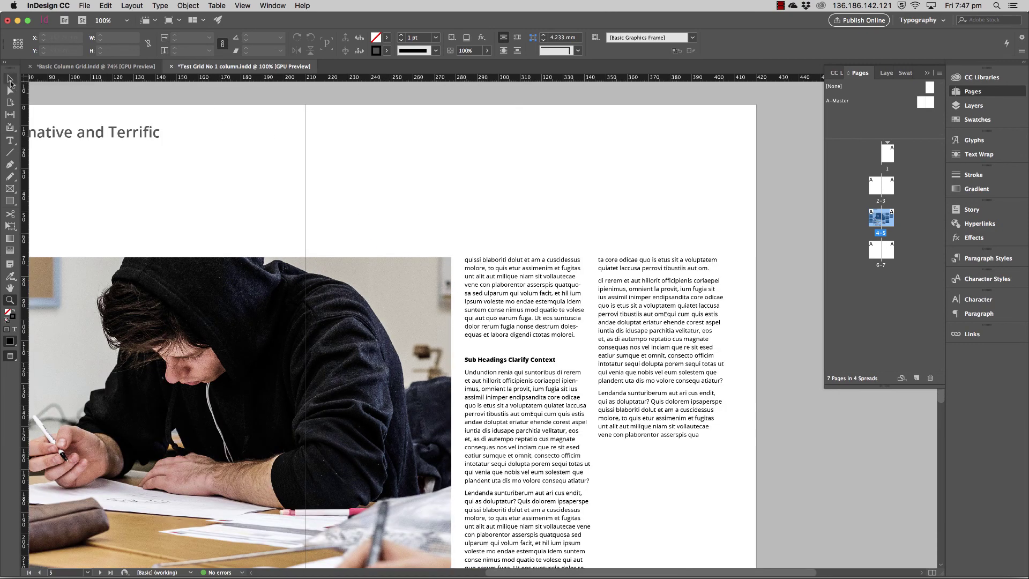
left_click_drag(370, 209, 469, 132)
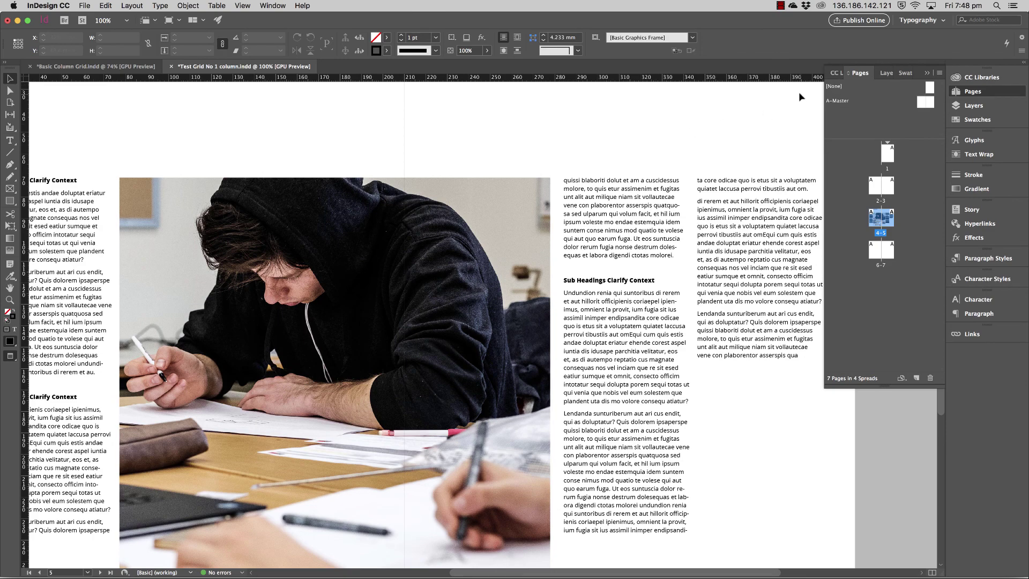
key("Tab")
scroll(697, 123, "left", 6)
scroll(697, 124, "down", 2)
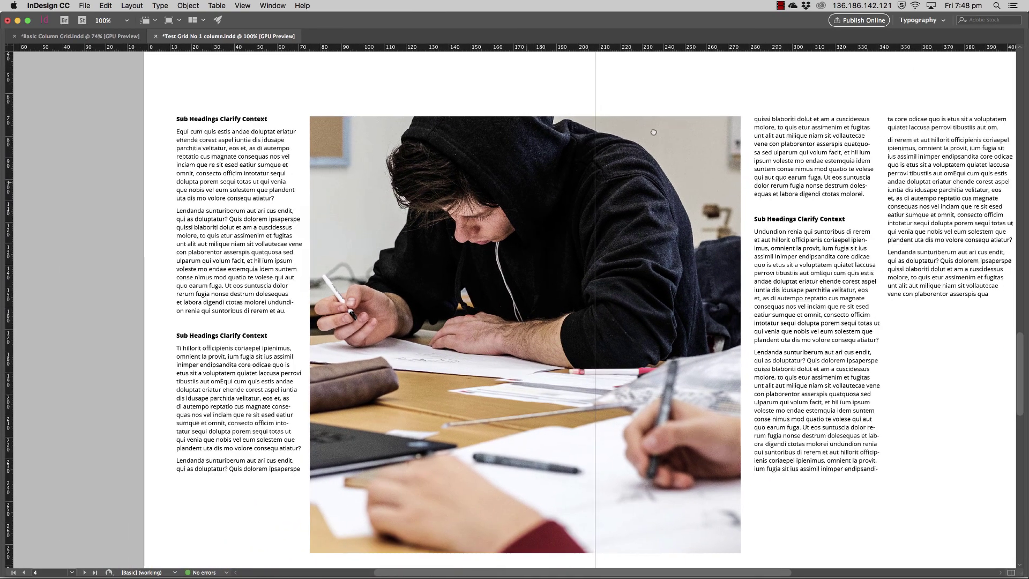
scroll(653, 132, "right", 3)
scroll(653, 132, "down", 1)
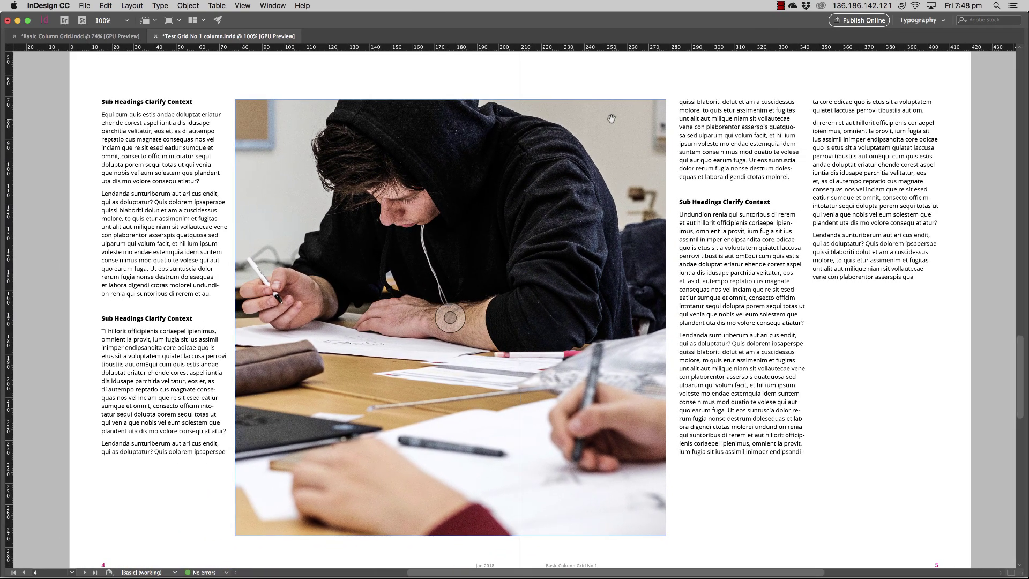